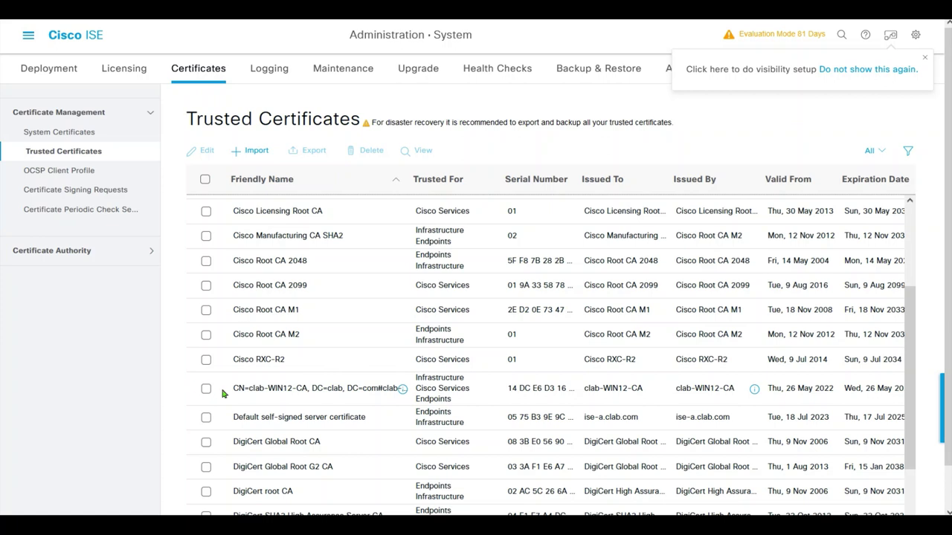
- Select the system certificate issued by clab-WIN12-CA and open it for editing
left_click_drag(226, 393, 767, 393)
left_click(722, 407)
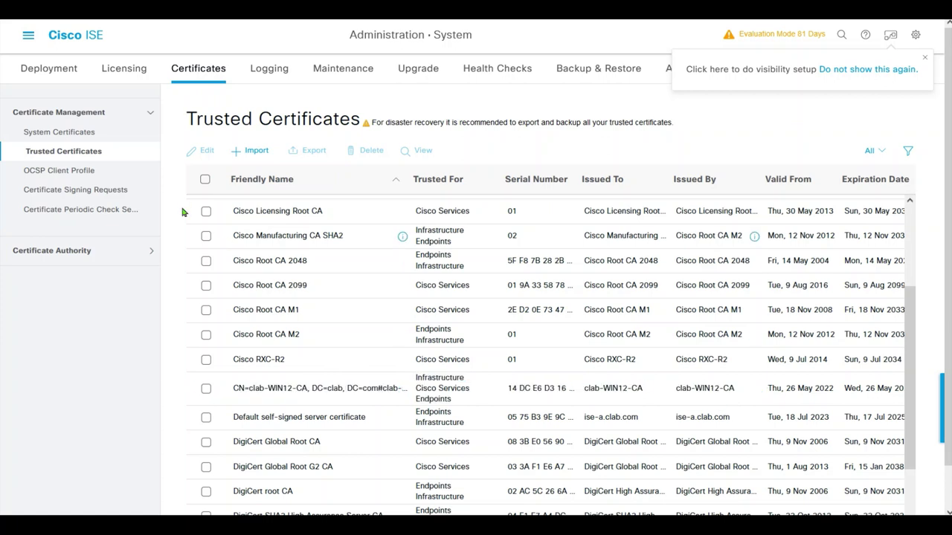
left_click(60, 134)
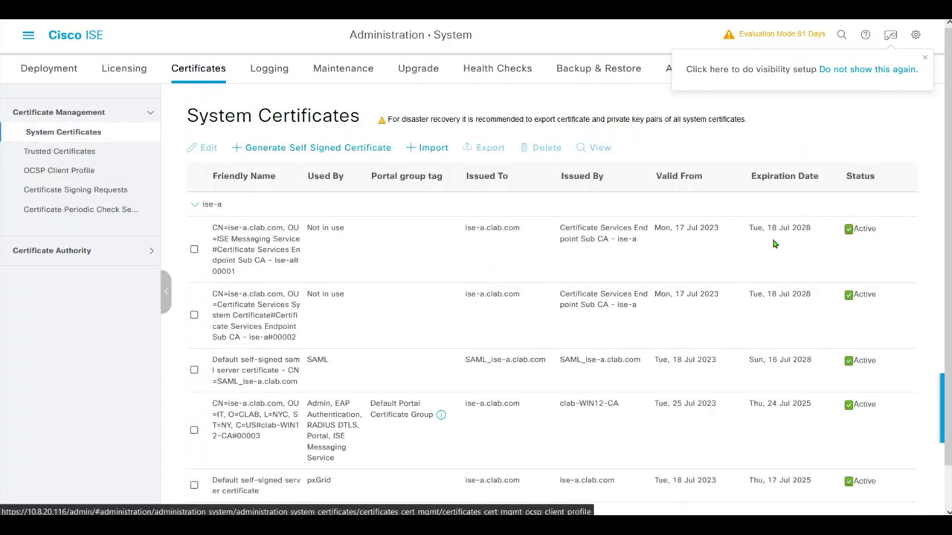
scroll(249, 296, "down", 2)
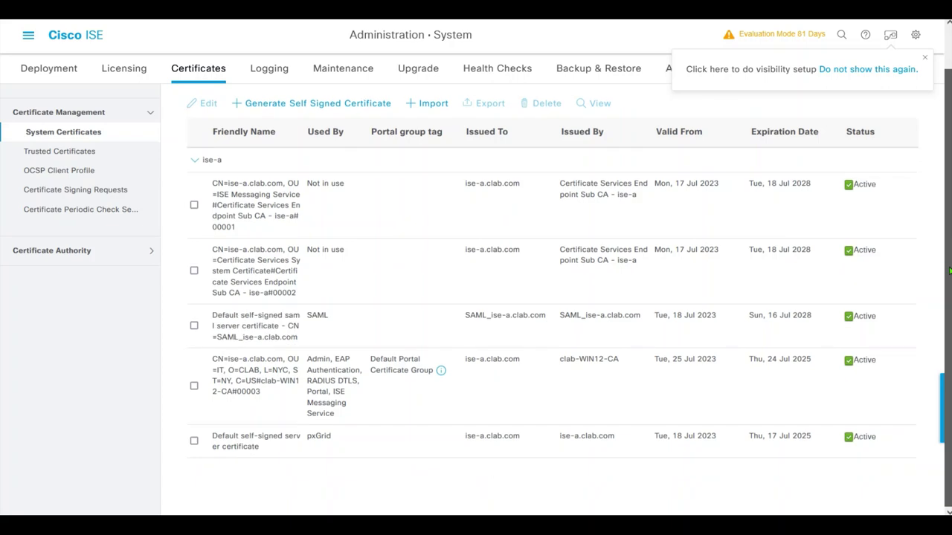
left_click(193, 386)
scroll(949, 319, "up", 2)
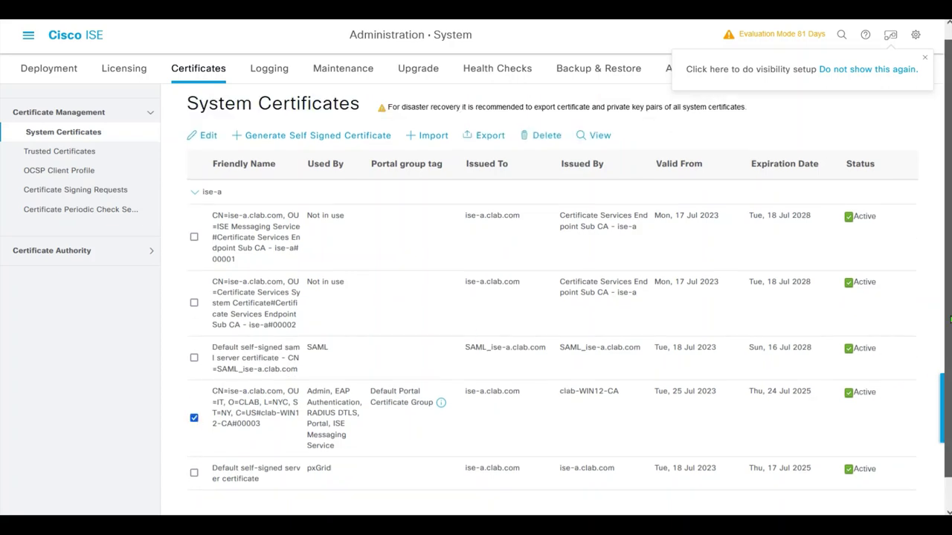
left_click(208, 137)
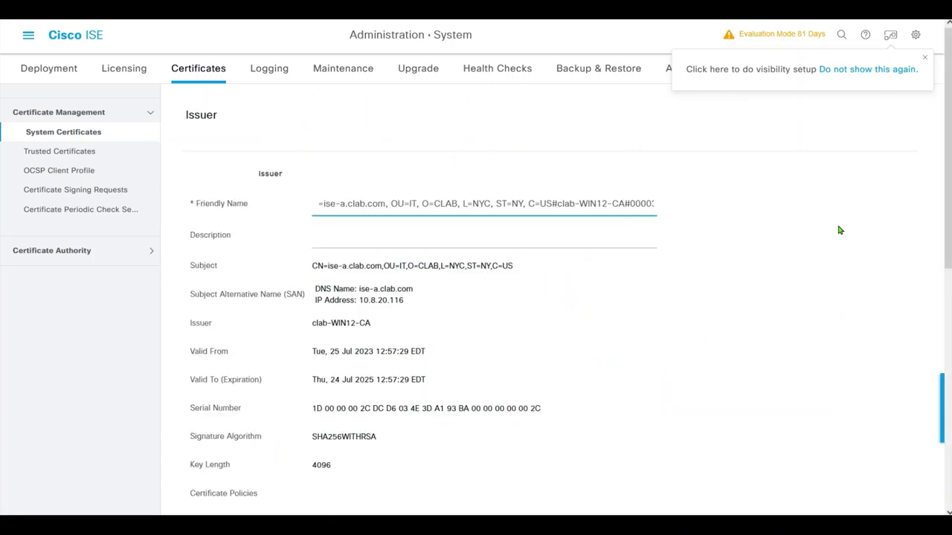
- Review its Usage section (RADIUS DTLS, pxGrid lines), then return to the System Certificates list
scroll(947, 130, "down", 5)
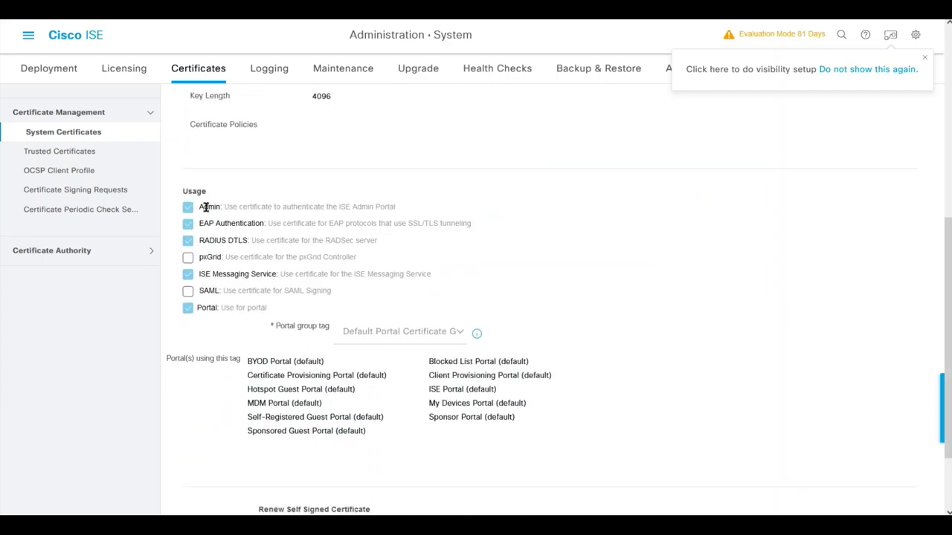
left_click_drag(199, 261, 355, 268)
left_click_drag(411, 263, 203, 253)
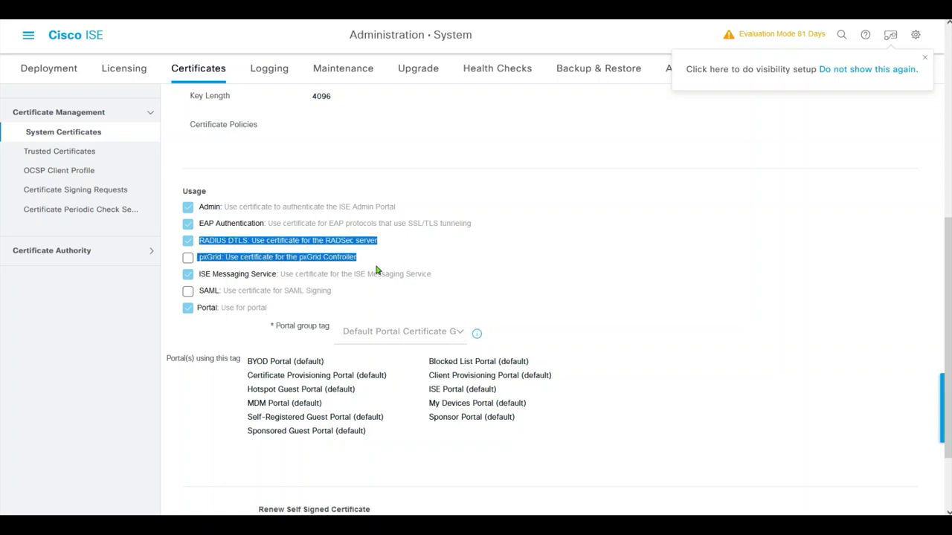
left_click_drag(375, 264, 193, 258)
left_click(433, 265)
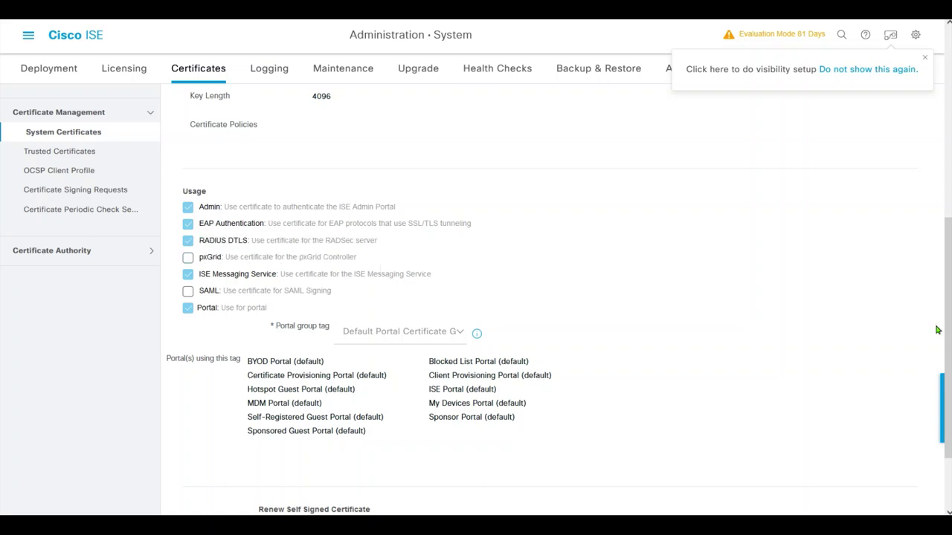
scroll(938, 329, "up", 5)
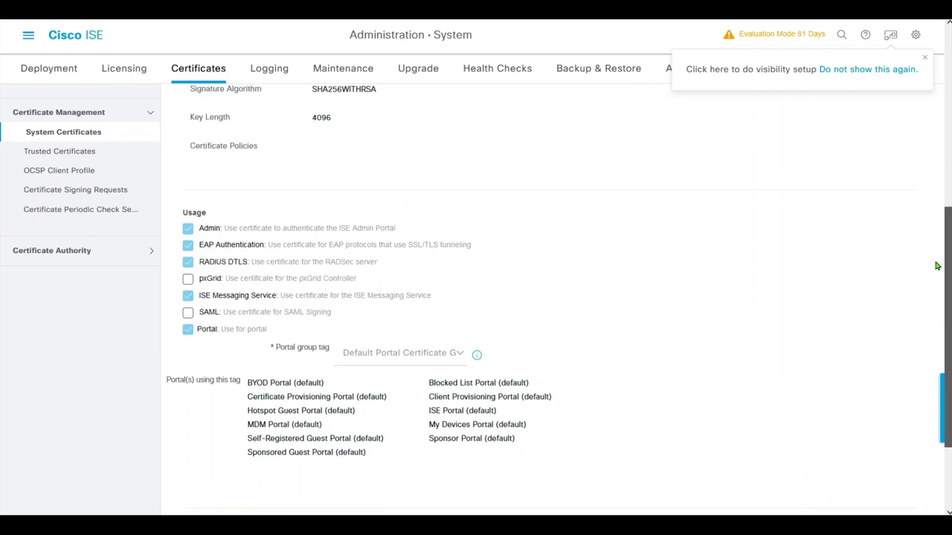
left_click(73, 122)
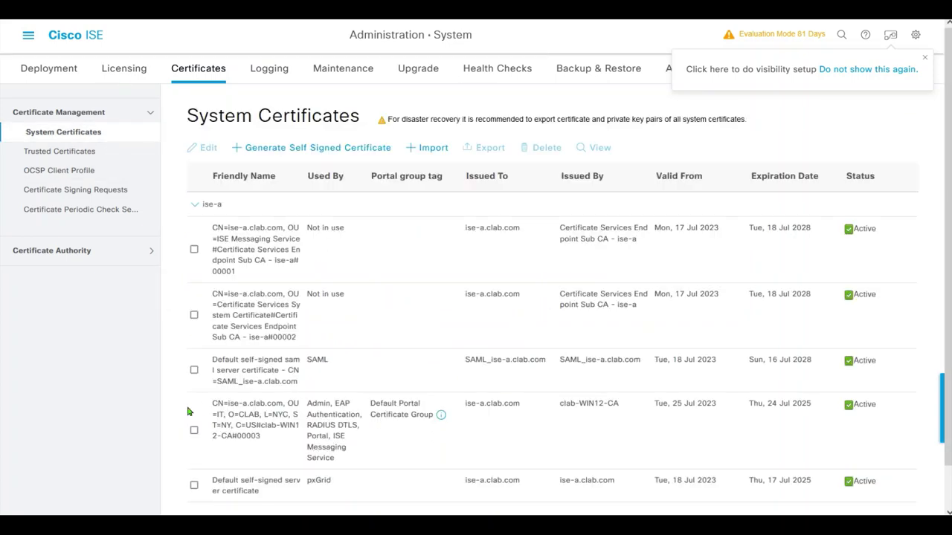
left_click_drag(209, 409, 884, 422)
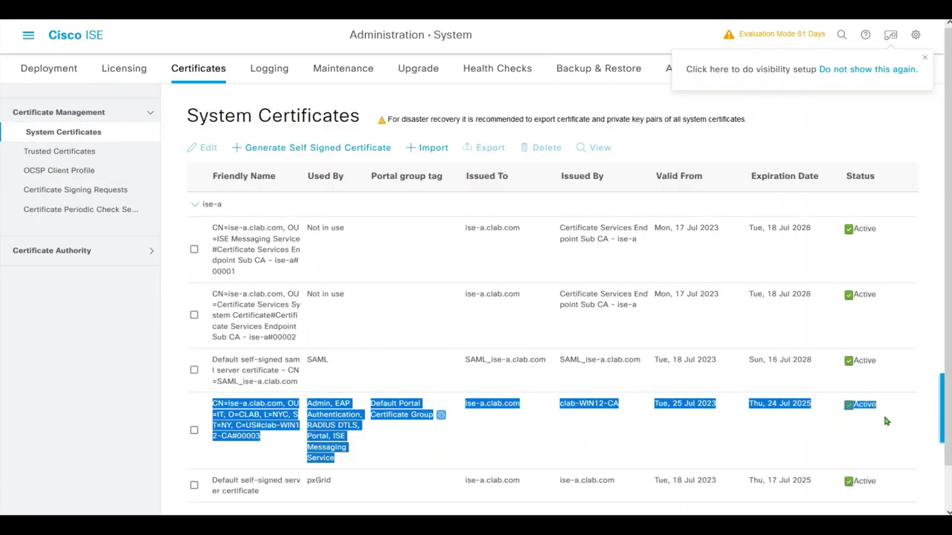
left_click(878, 441)
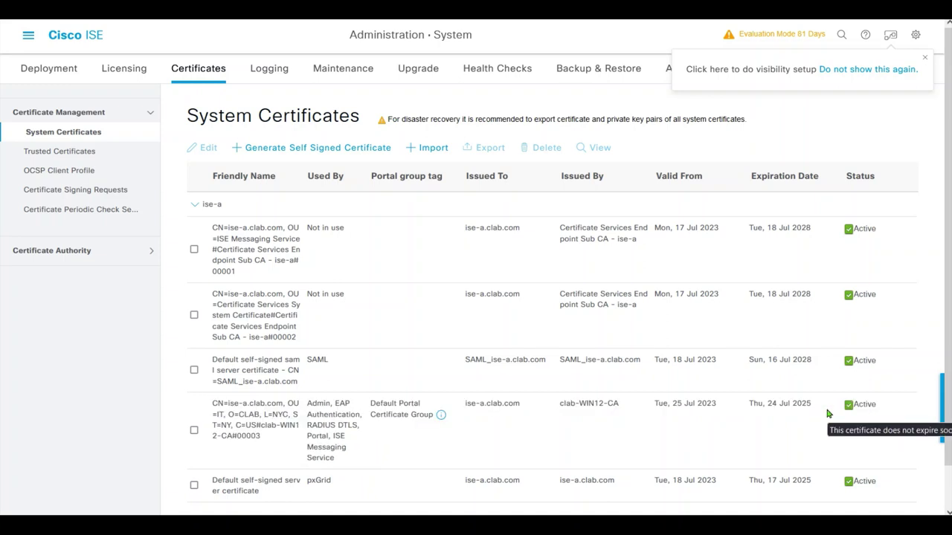
- Open the CLAB.COM Active Directory join point and start joining node ise-a
left_click(28, 34)
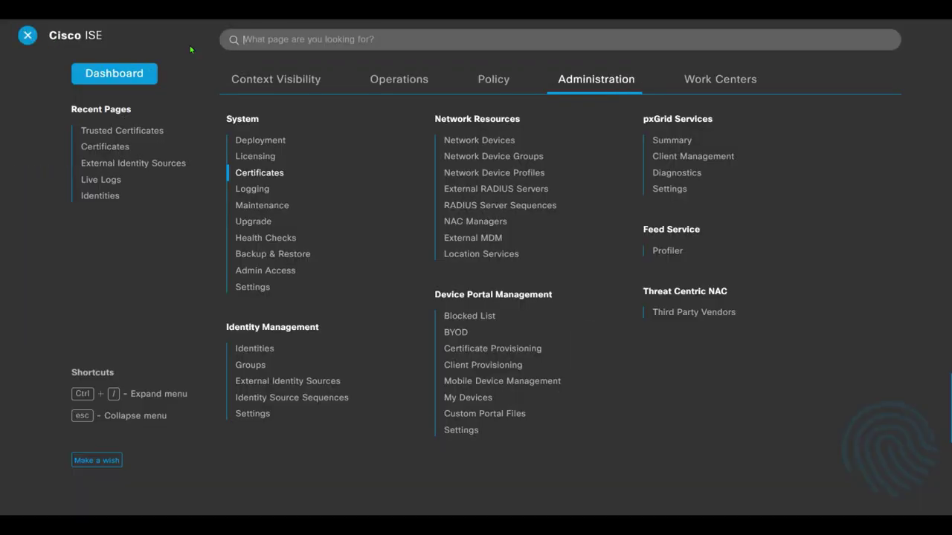
left_click(288, 381)
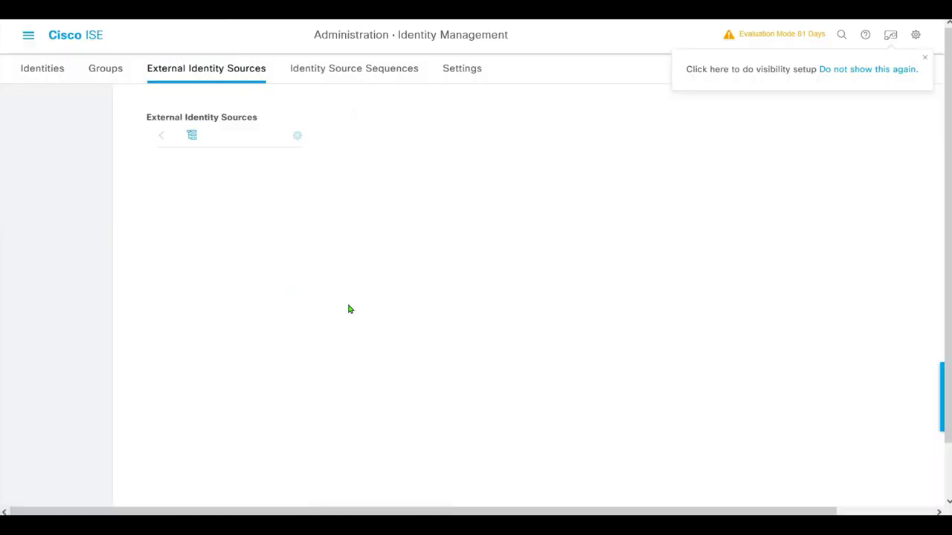
left_click(99, 186)
left_click(111, 211)
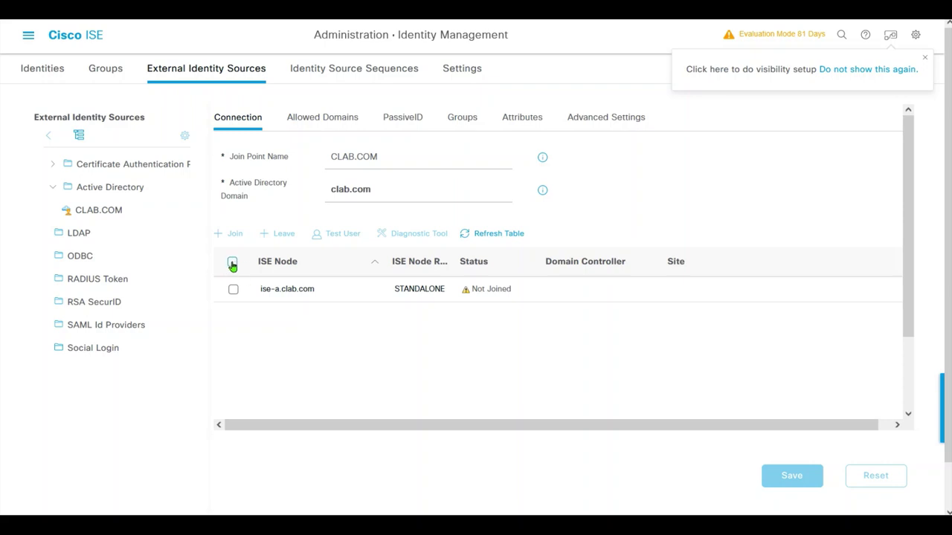
left_click(232, 263)
left_click(230, 233)
- Complete the join with the AD administrator's user name and password, then view the Groups tab
left_click(446, 247)
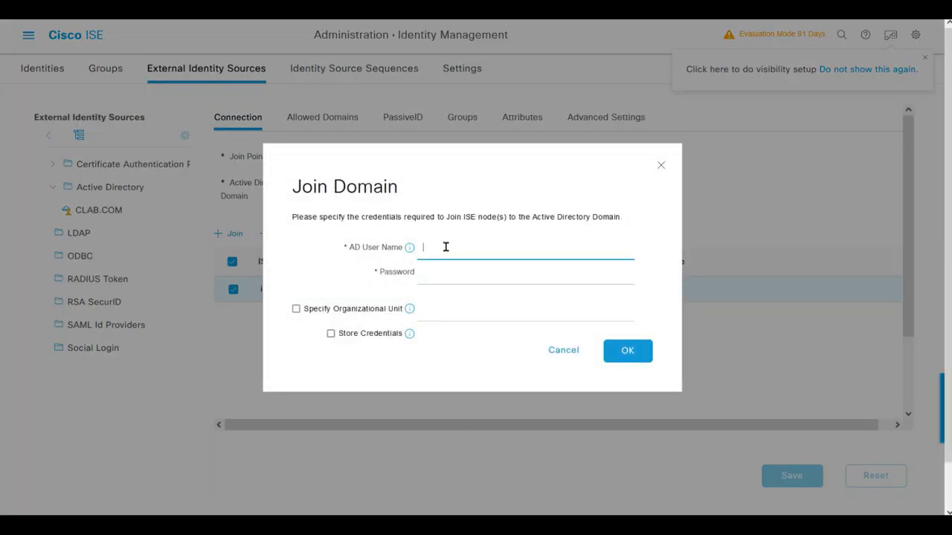
type("administrator")
key("Tab")
type("C1sco1234")
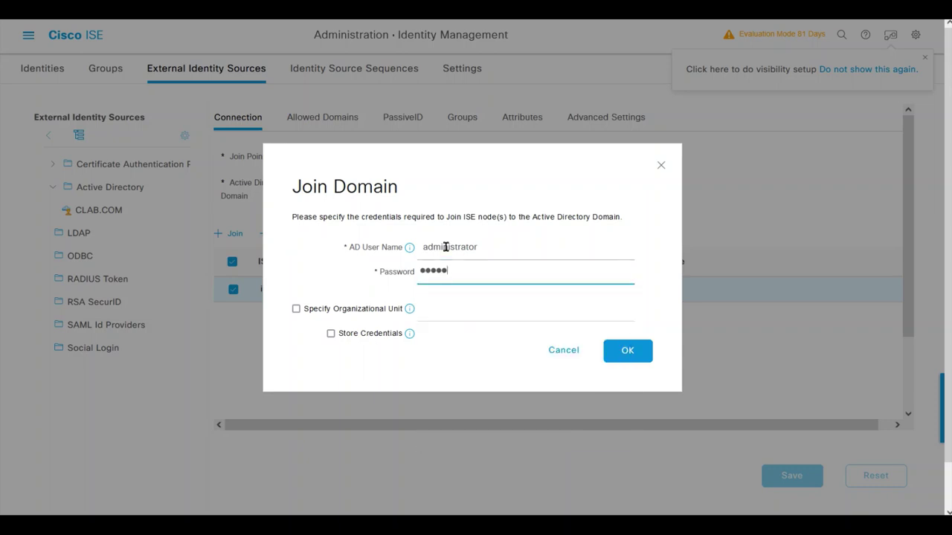
left_click(622, 352)
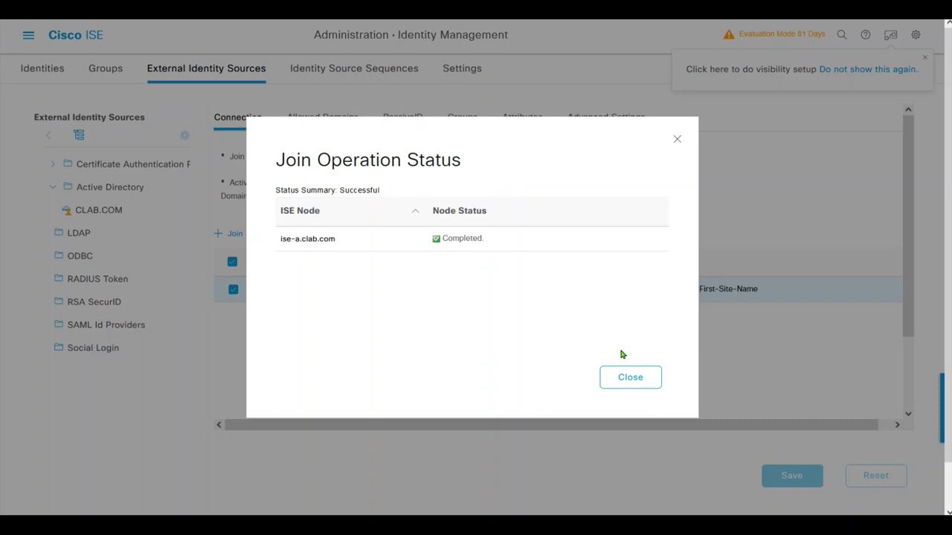
left_click(628, 383)
left_click(467, 125)
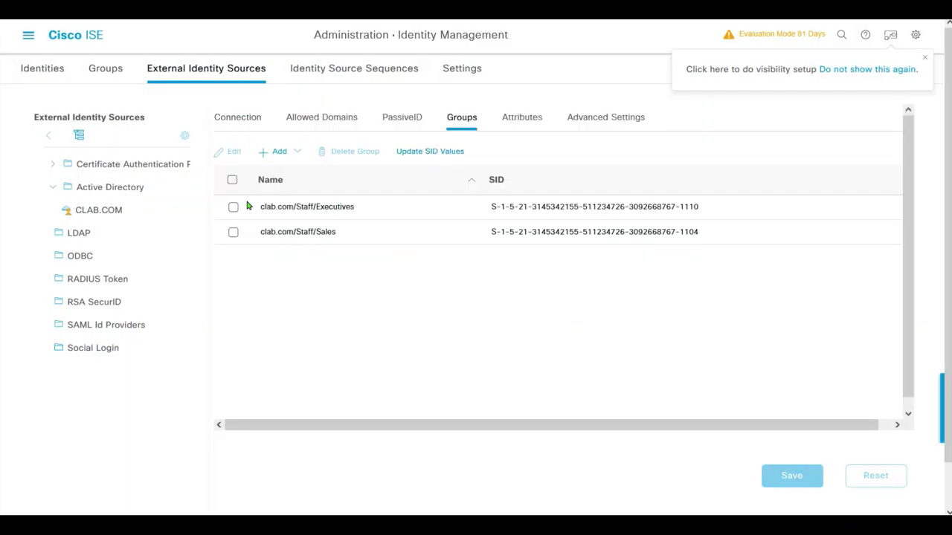
- Delete the Executives and Sales groups and retrieve the directory's group list
left_click(232, 180)
left_click(354, 151)
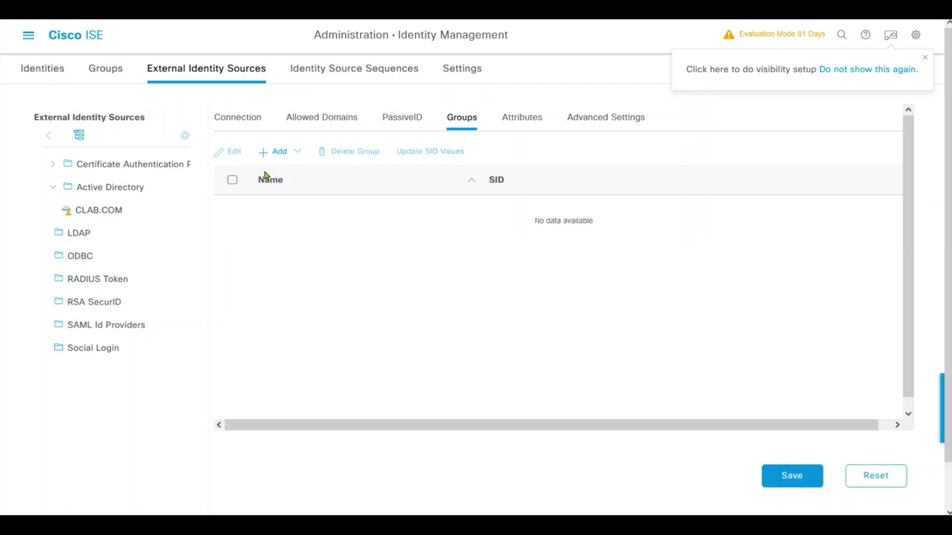
left_click(281, 153)
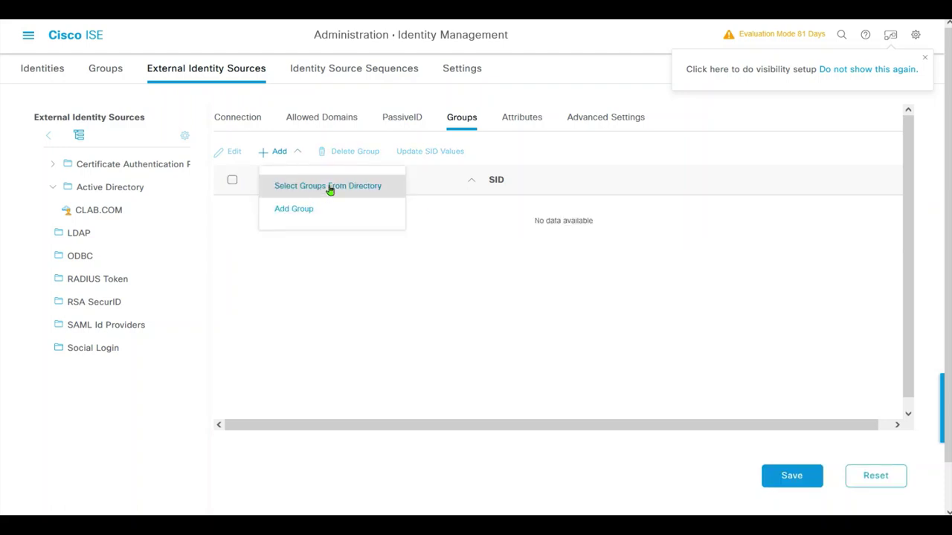
left_click(330, 187)
left_click(291, 196)
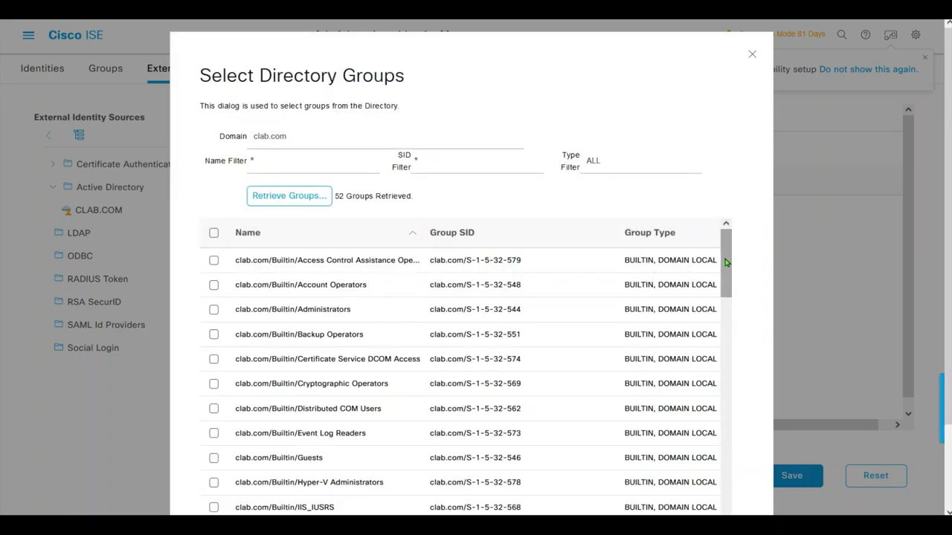
left_click_drag(726, 262, 718, 381)
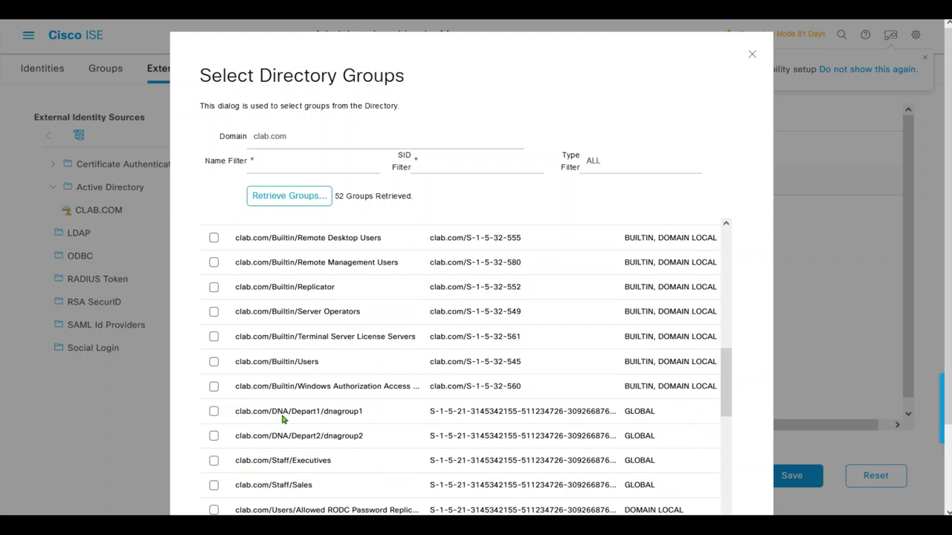
- Add dnagroup1 and dnagroup2 from the directory and save the CLAB.COM join point
left_click(214, 412)
left_click(213, 435)
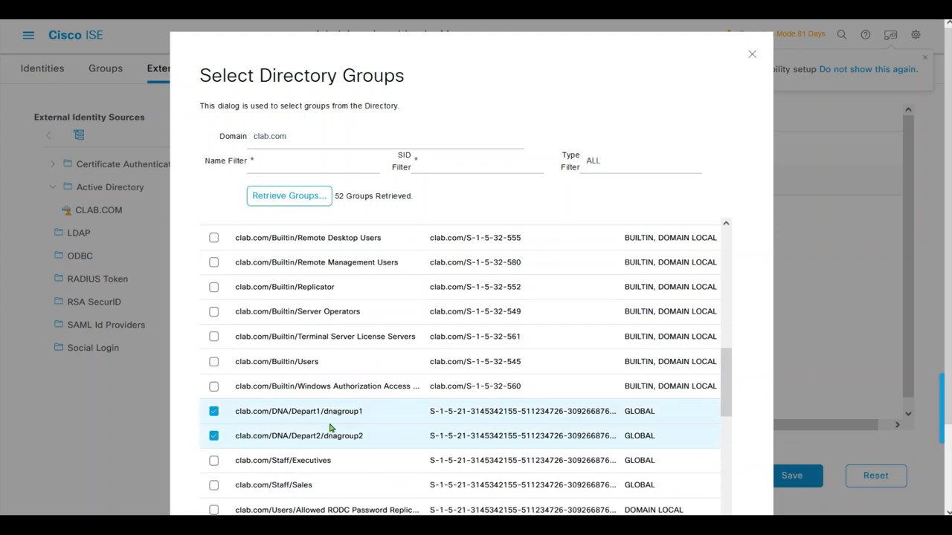
left_click_drag(729, 361, 736, 501)
scroll(921, 290, "down", 2)
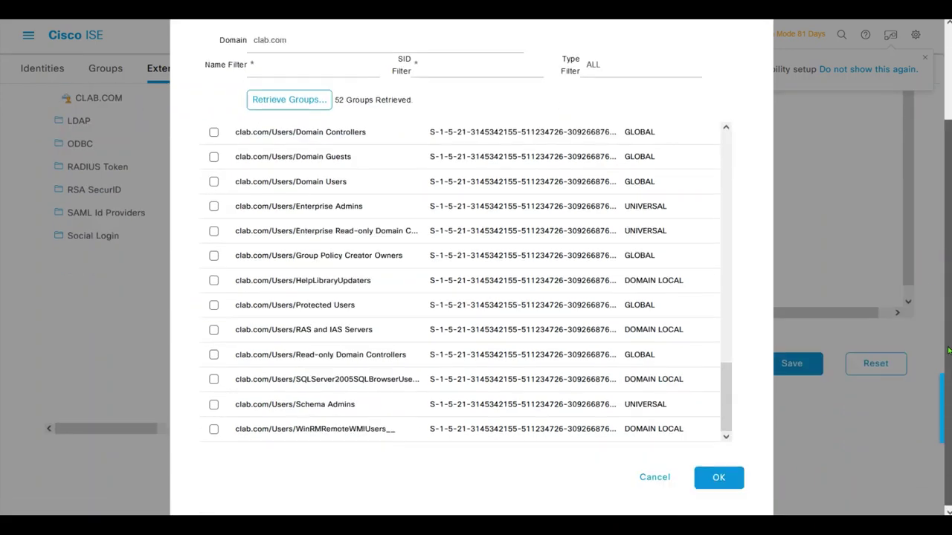
left_click(710, 476)
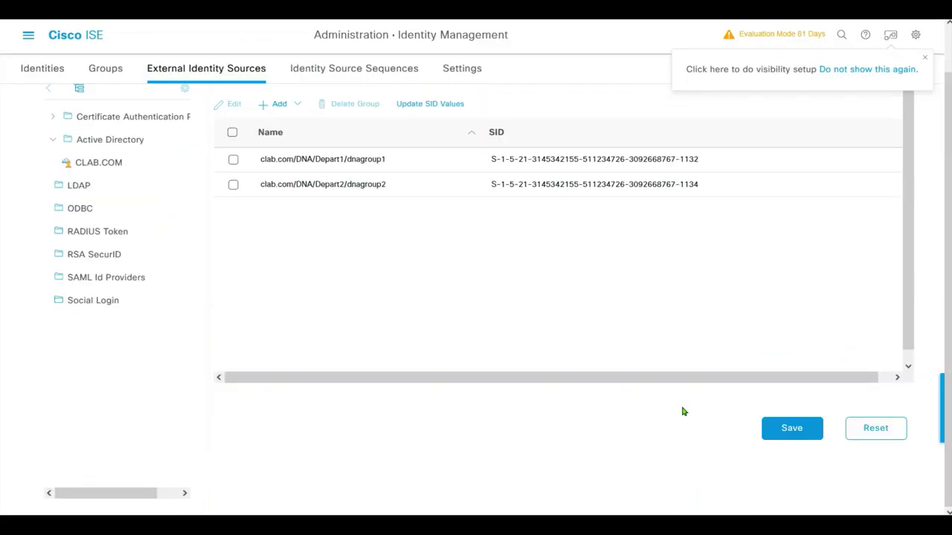
left_click(793, 429)
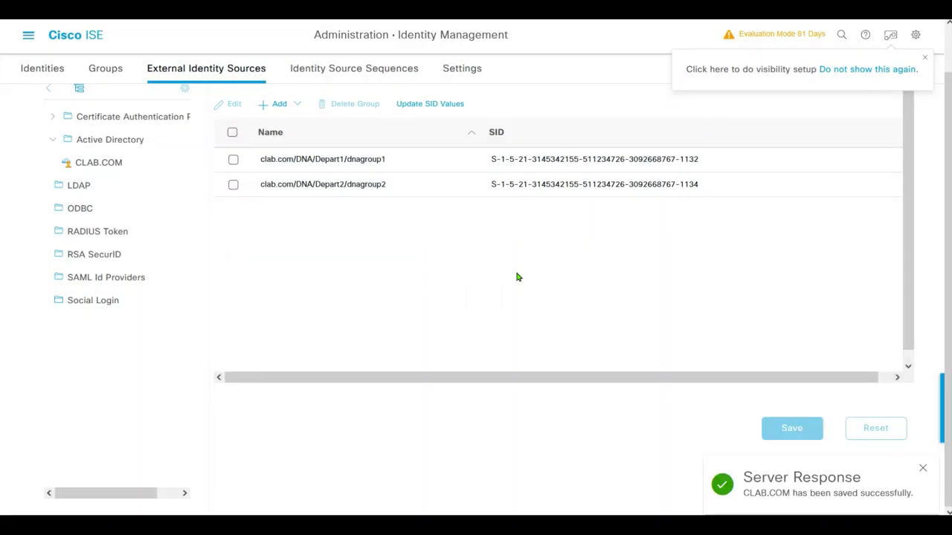
scroll(518, 276, "up", 1)
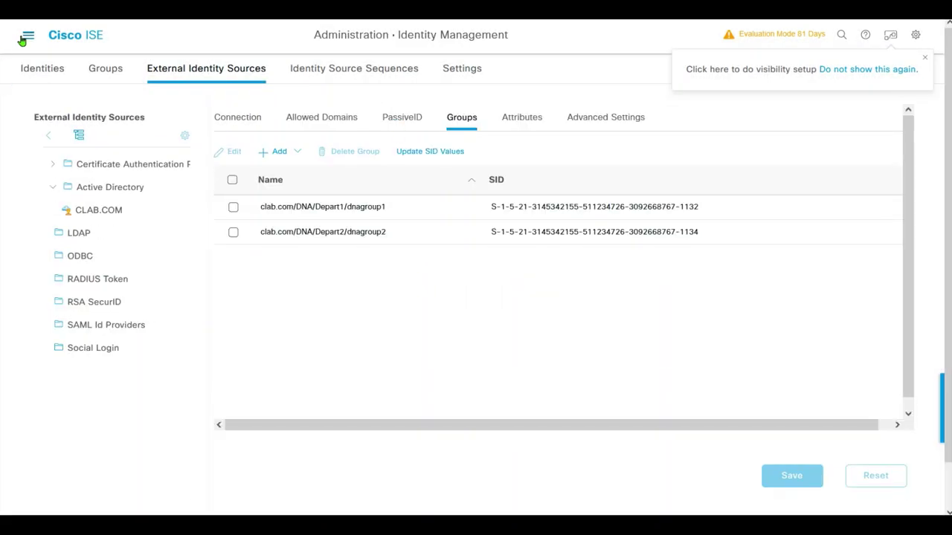
left_click(27, 37)
- Add a new network device ASAv with IP address 10.8.25.146 and mask /32
left_click(498, 142)
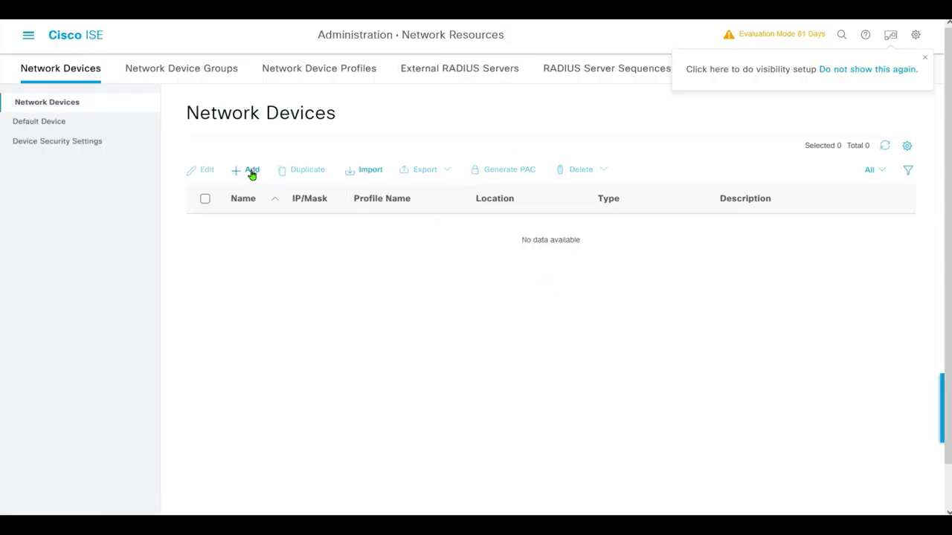
left_click(251, 171)
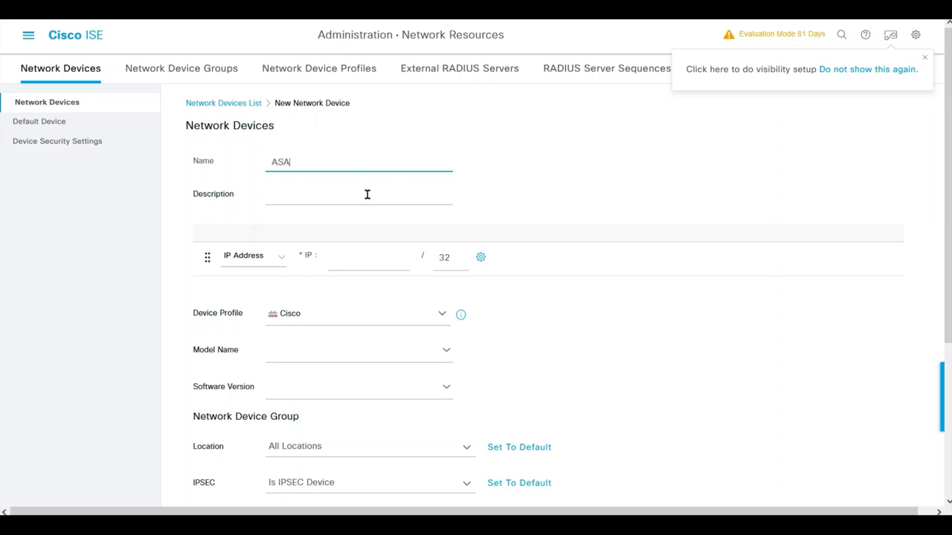
key("Tab")
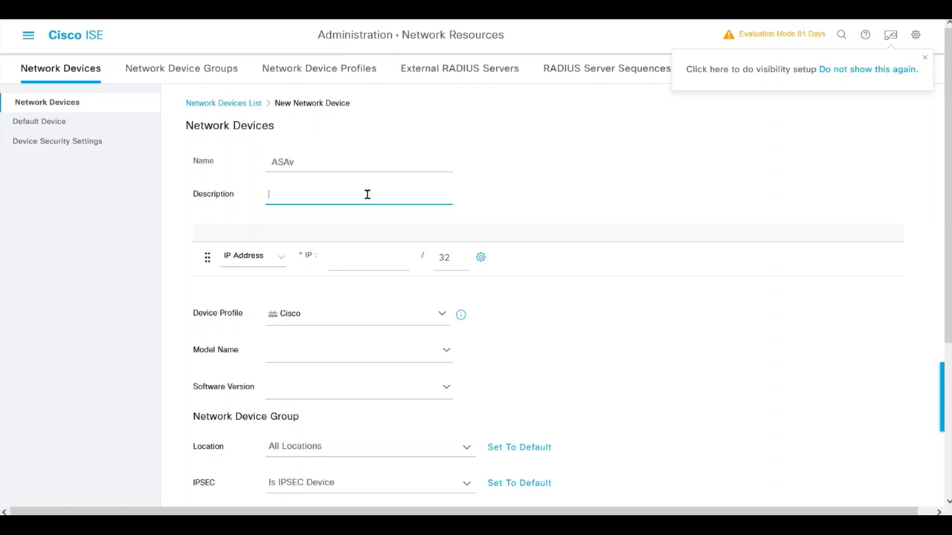
key("Tab")
key("Tab")
type("10.8.25.")
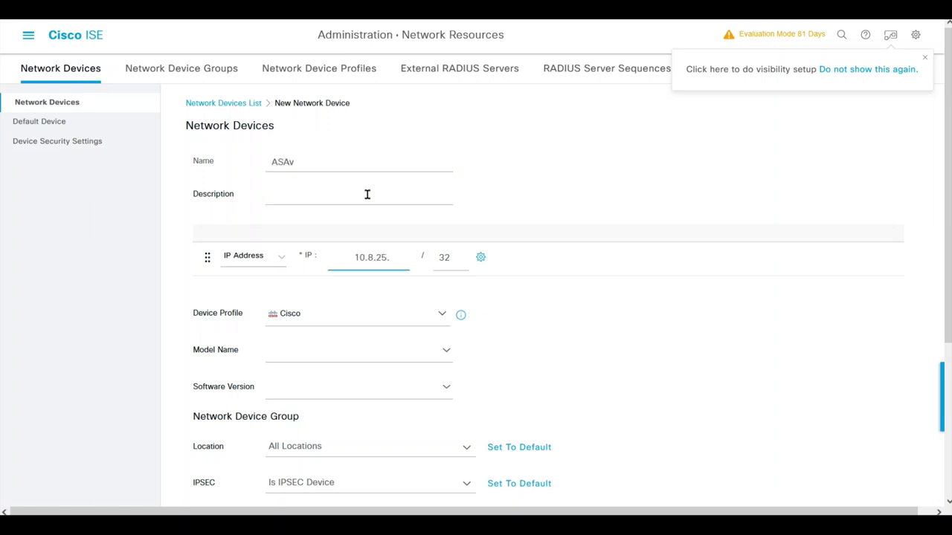
type("146")
key("Tab")
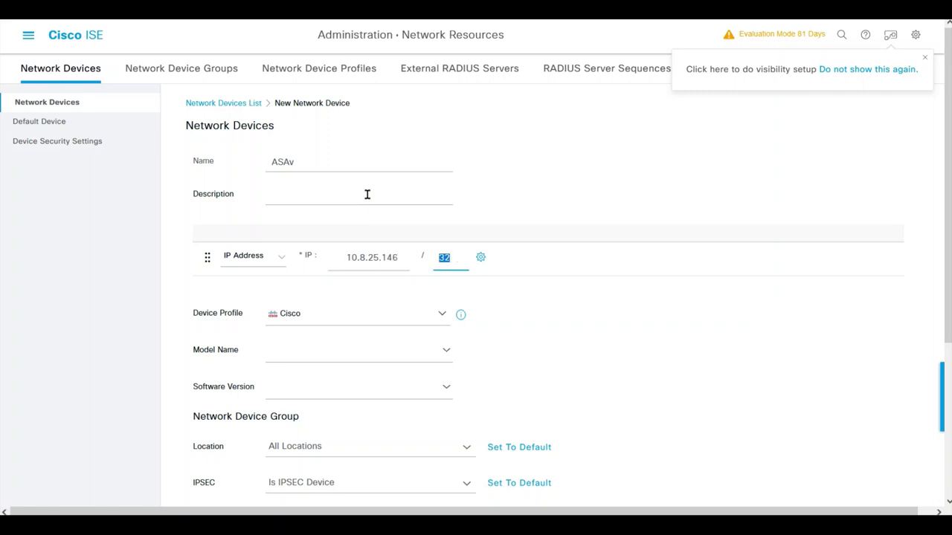
scroll(939, 327, "down", 2)
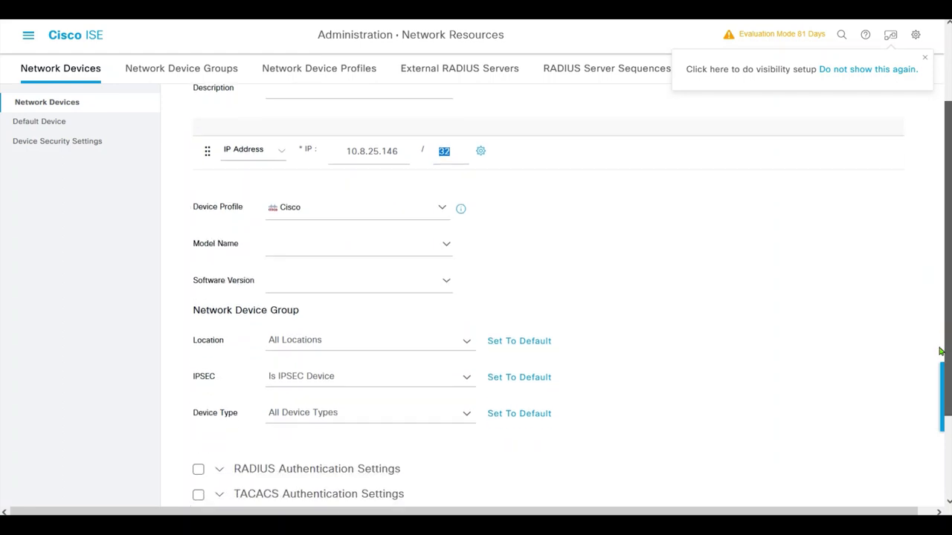
- Enable RADIUS authentication for ASAv and enter its shared secret
left_click(199, 462)
scroll(427, 255, "down", 5)
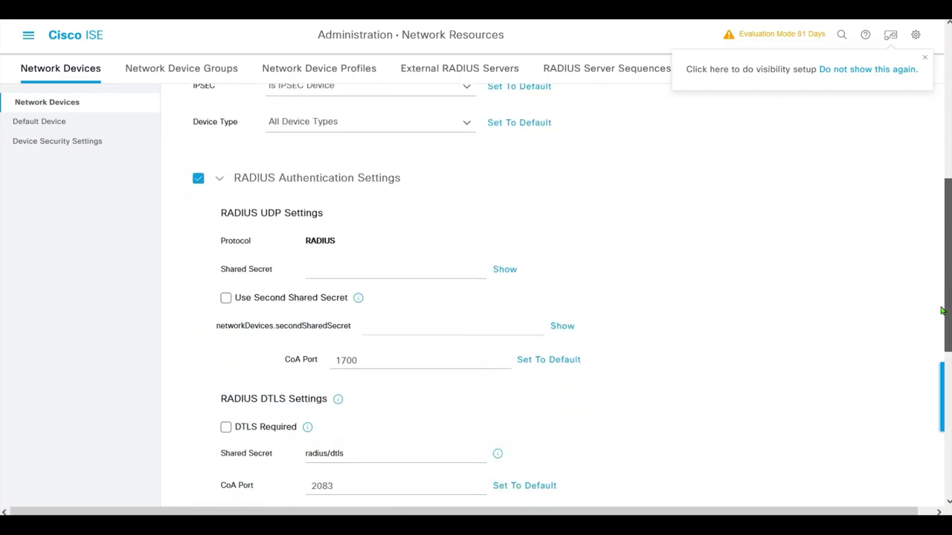
left_click(383, 225)
type("cis")
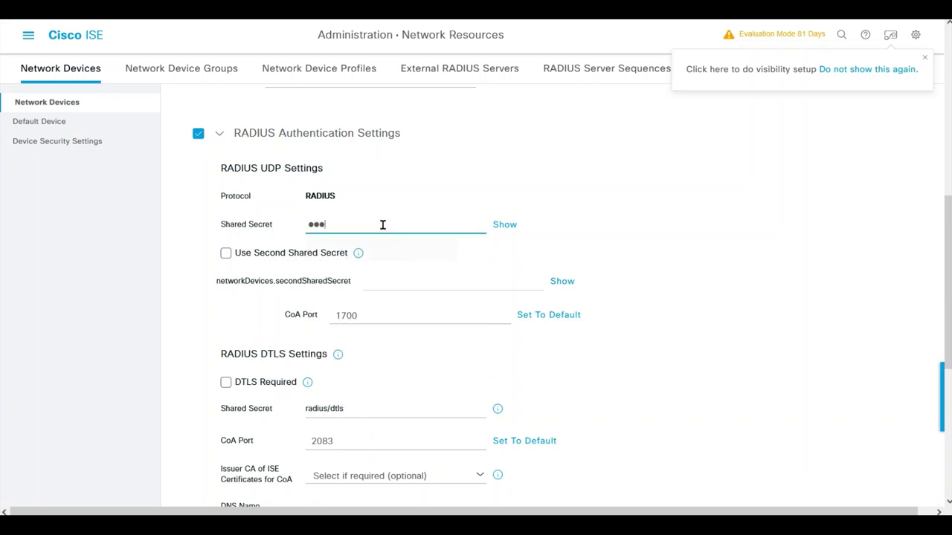
type("co12")
scroll(946, 250, "down", 1)
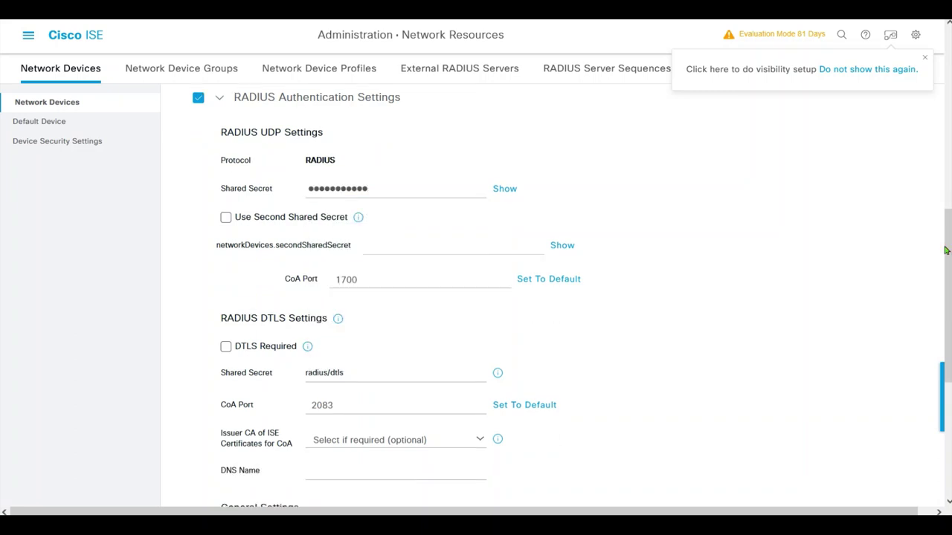
scroll(945, 251, "down", 7)
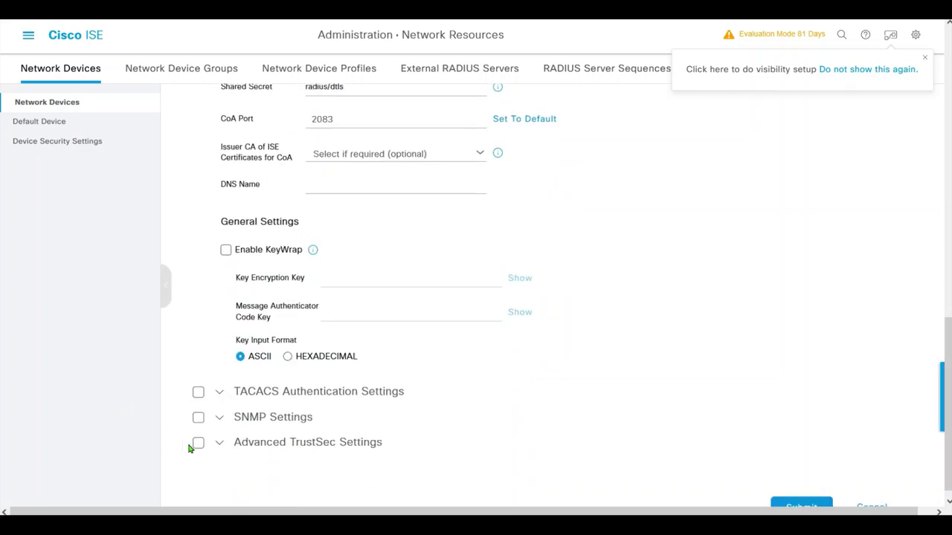
- Enable Advanced TrustSec using the device ID for identification, and enter the device password
left_click(197, 443)
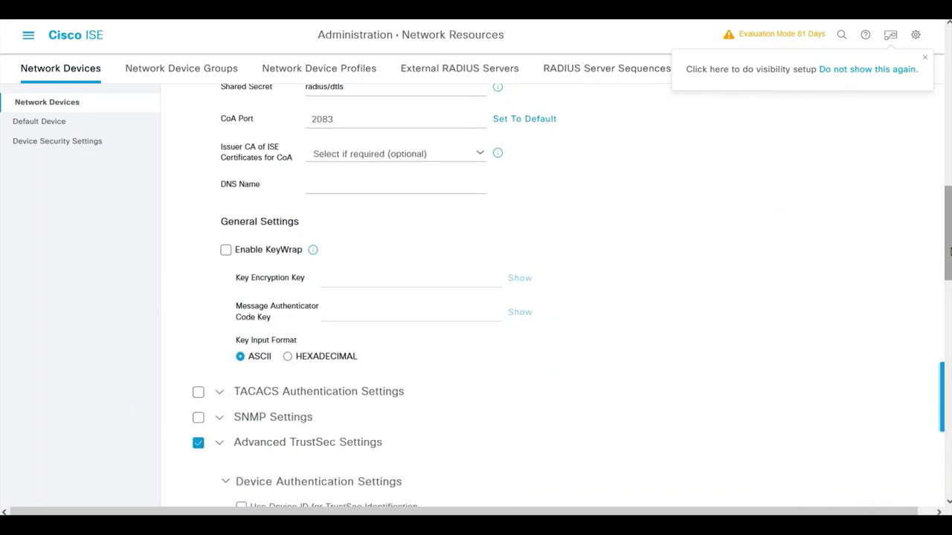
scroll(948, 290, "down", 5)
scroll(948, 305, "down", 3)
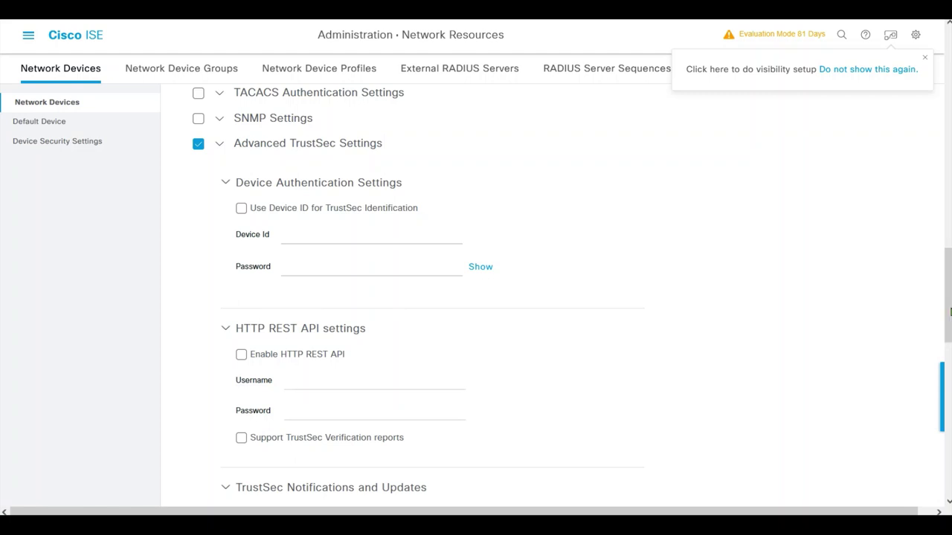
left_click(243, 212)
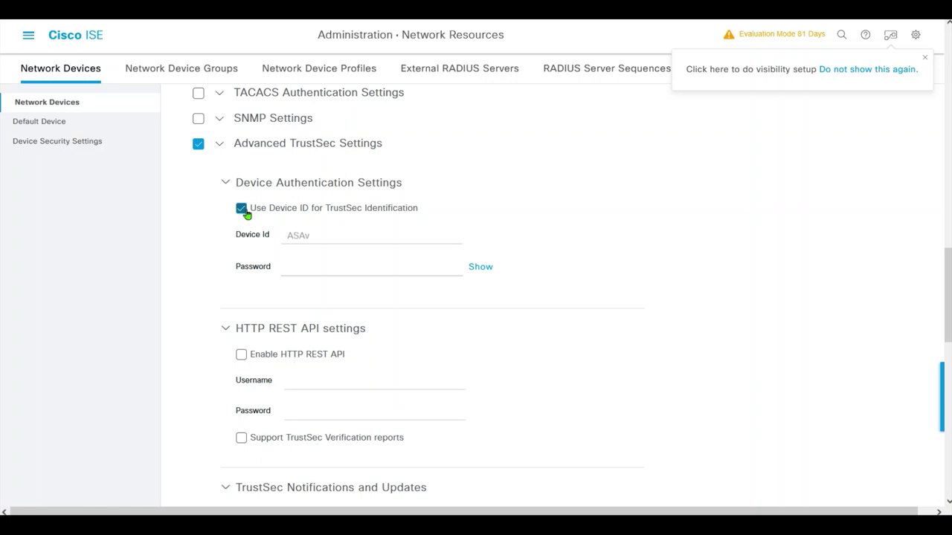
left_click(327, 262)
left_click(378, 265)
type("cis")
key("BackSpace")
key("BackSpace")
key("BackSpace")
type("cisco123")
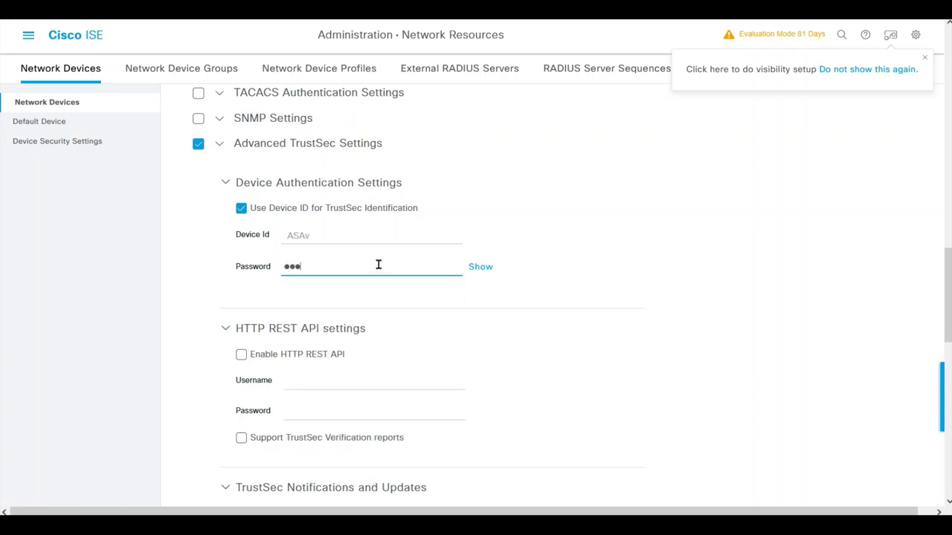
left_click(478, 271)
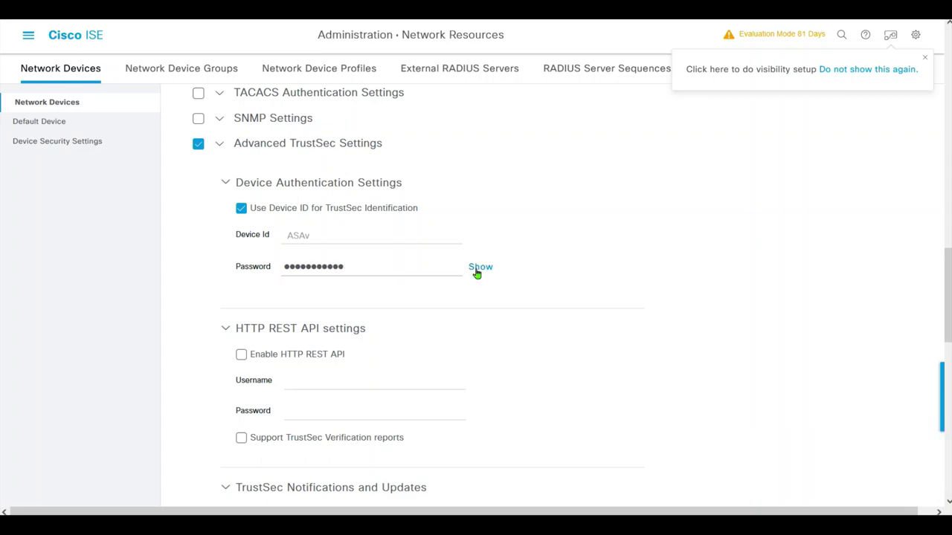
scroll(902, 276, "up", 2)
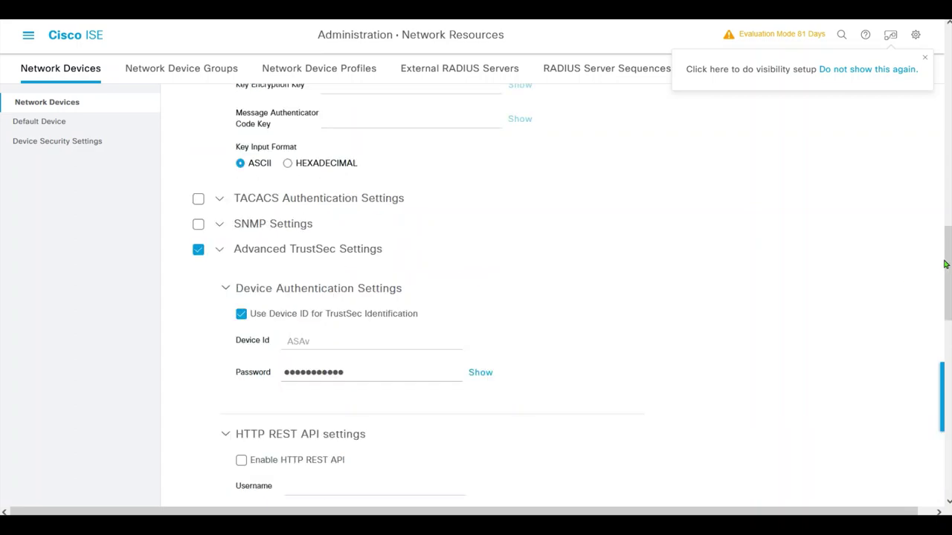
left_click_drag(943, 263, 946, 446)
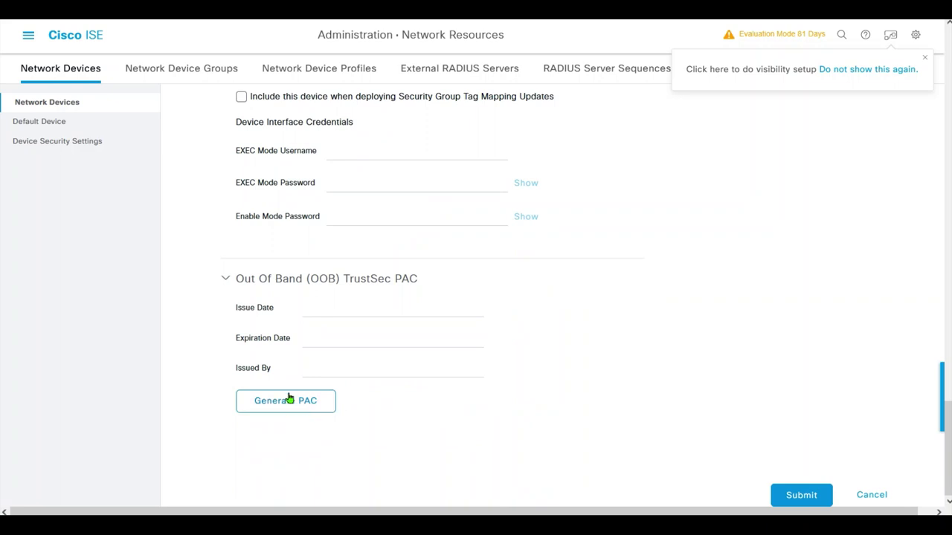
- Start generating an out-of-band TrustSec PAC and enter its encryption key
left_click(294, 401)
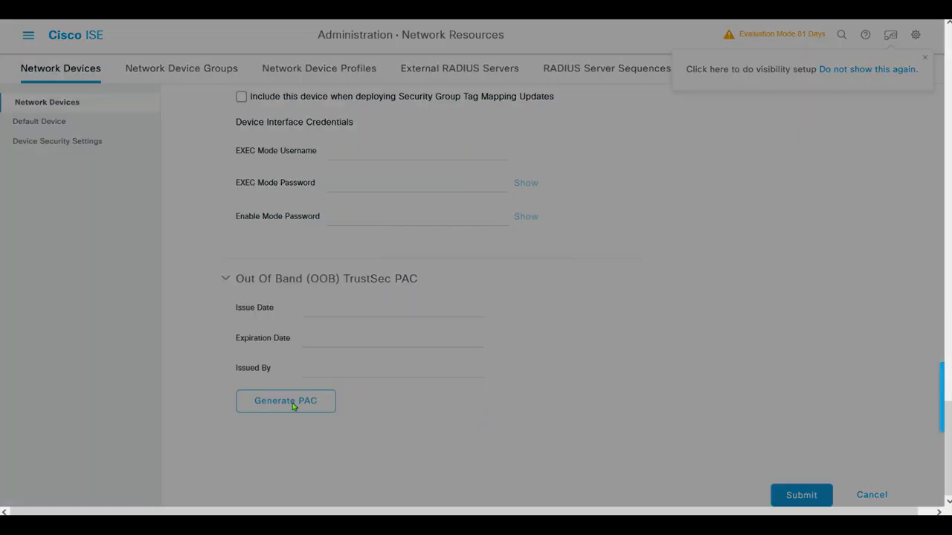
left_click(266, 245)
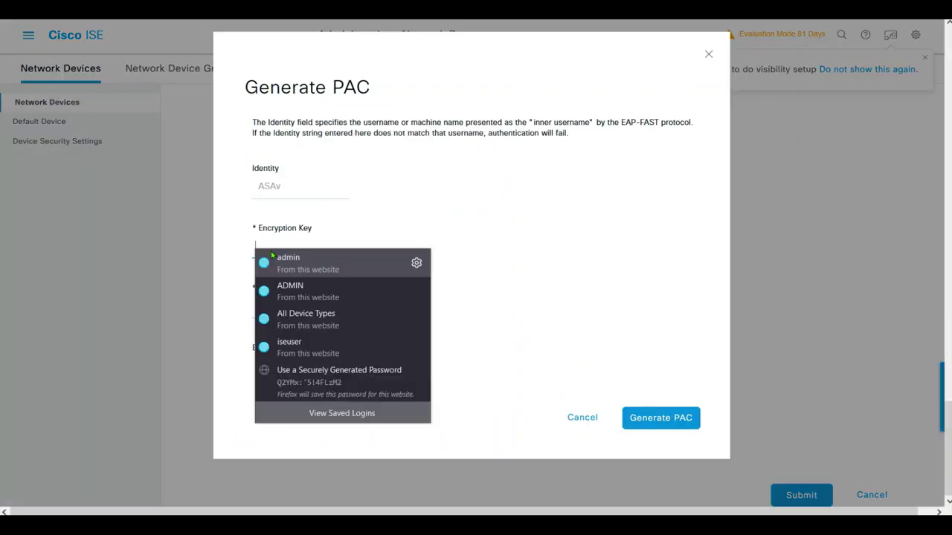
type("cisco1234")
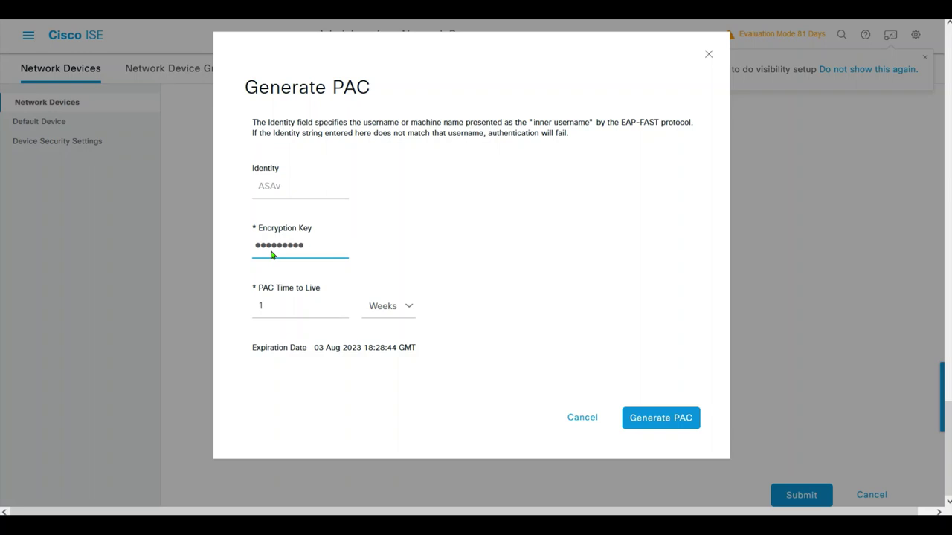
key("BackSpace")
key("BackSpace")
key("BackSpace")
key("BackSpace")
key("BackSpace")
key("BackSpace")
key("BackSpace")
key("BackSpace")
key("BackSpace")
type("cisco1234")
key("BackSpace")
key("BackSpace")
key("BackSpace")
key("BackSpace")
key("BackSpace")
key("BackSpace")
key("BackSpace")
type("isco123456")
- Set the PAC lifetime to 1 Years, generate the PAC file, and submit the ASAv device
key("Tab")
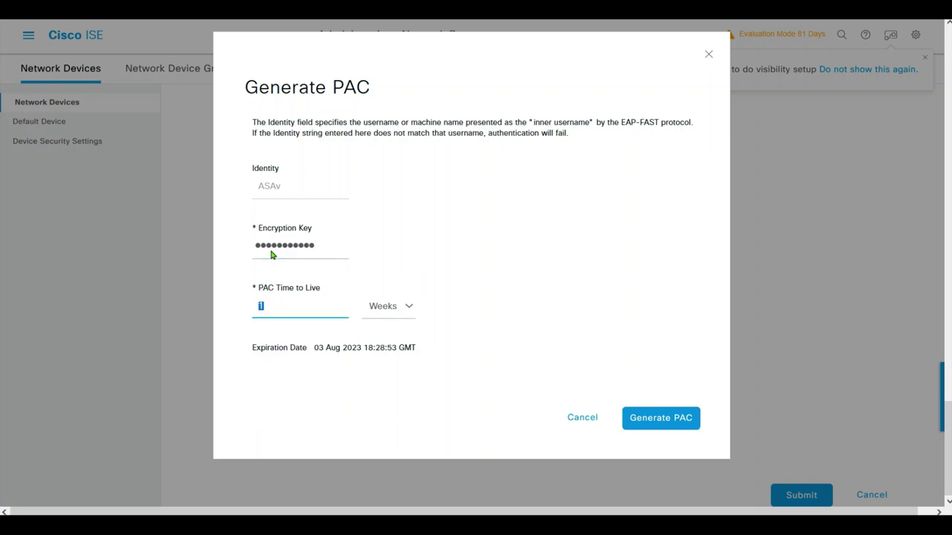
left_click(402, 308)
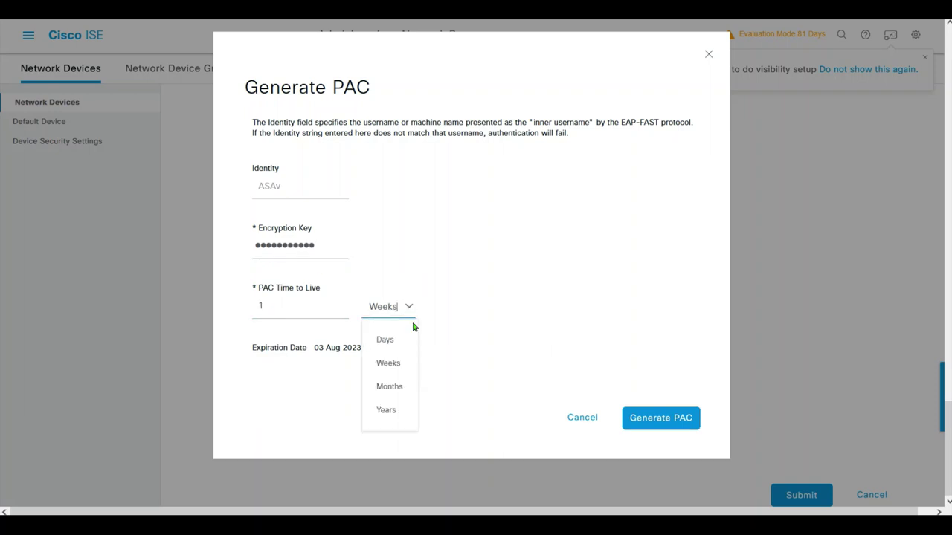
left_click(389, 411)
left_click(289, 306)
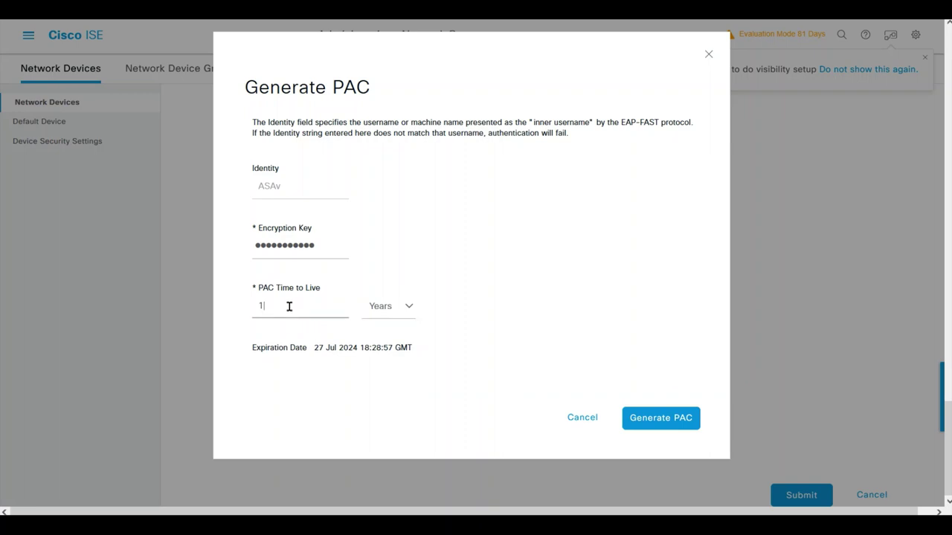
left_click(661, 422)
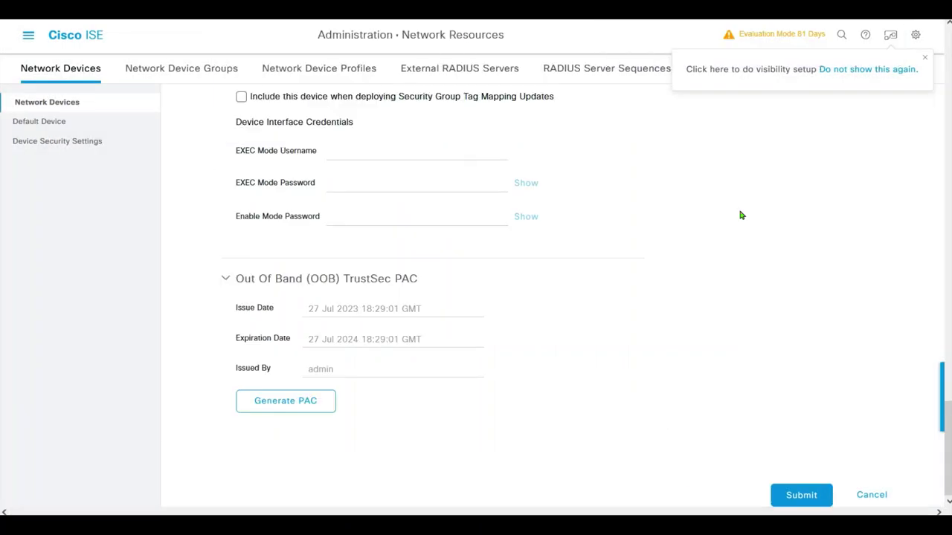
left_click(801, 492)
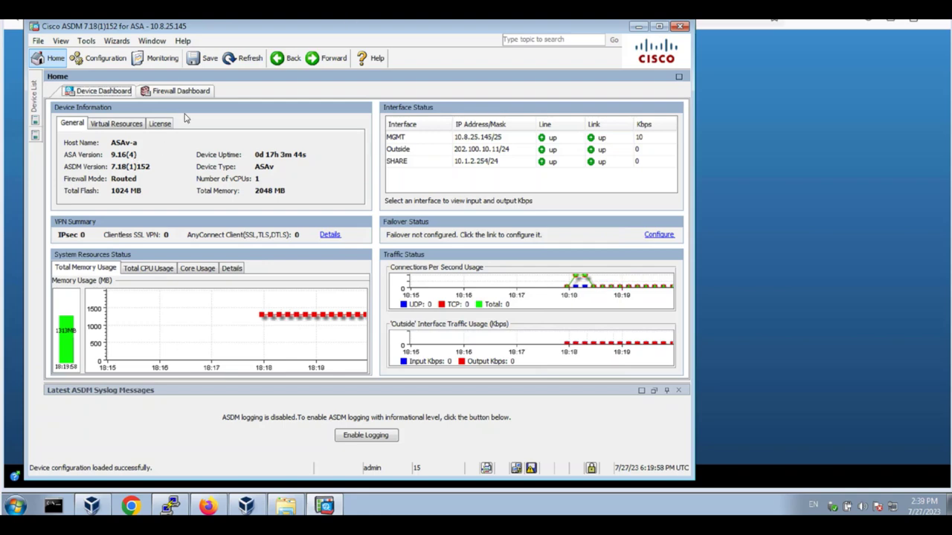
- Transfer ASAv.pac from the local PC to flash, refresh, and confirm it is listed
left_click(87, 42)
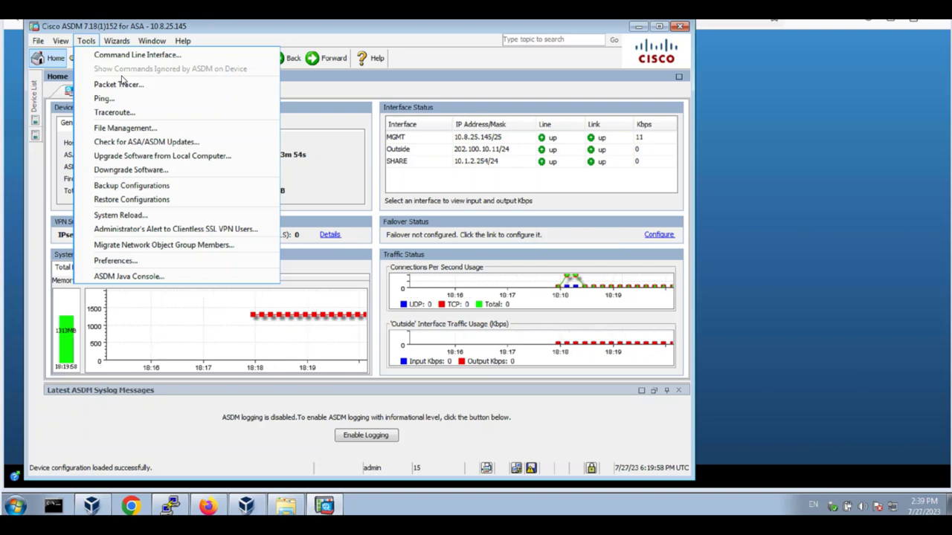
left_click(123, 129)
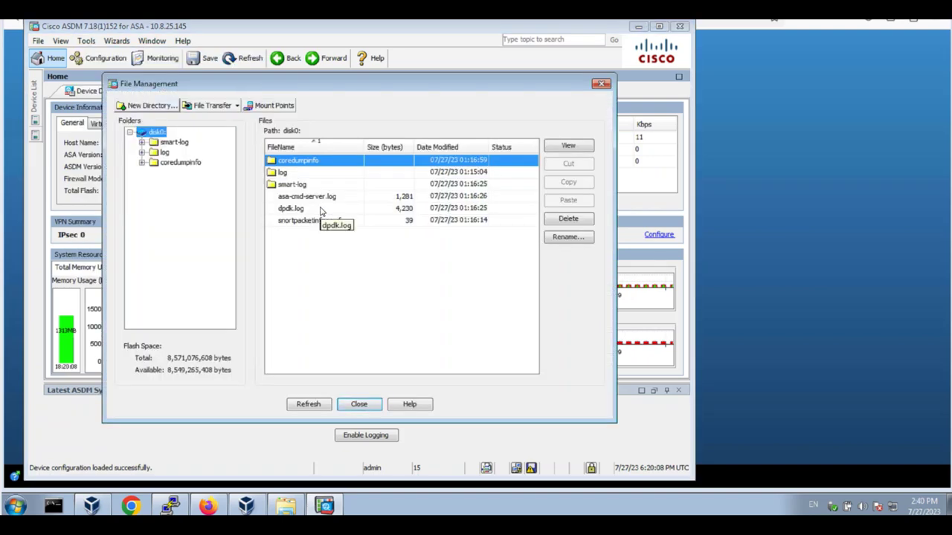
left_click(230, 107)
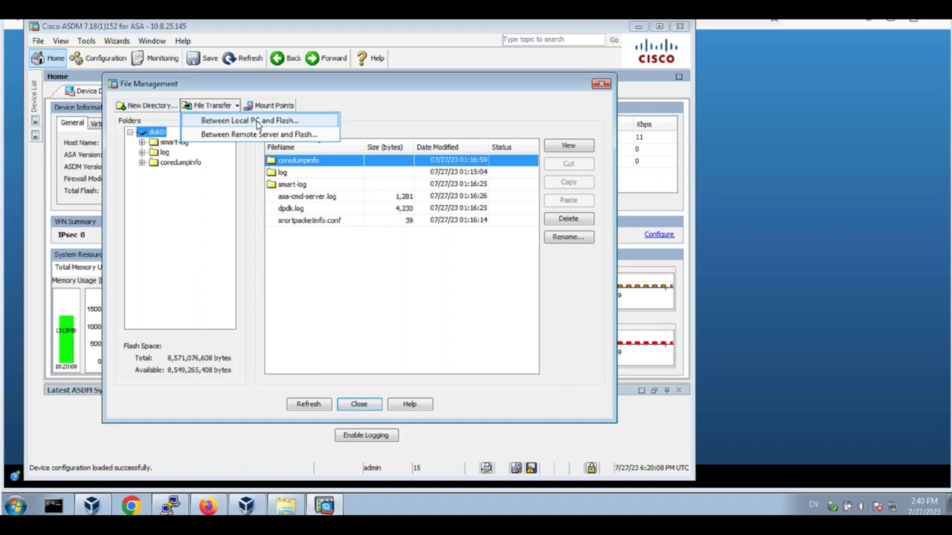
left_click(258, 124)
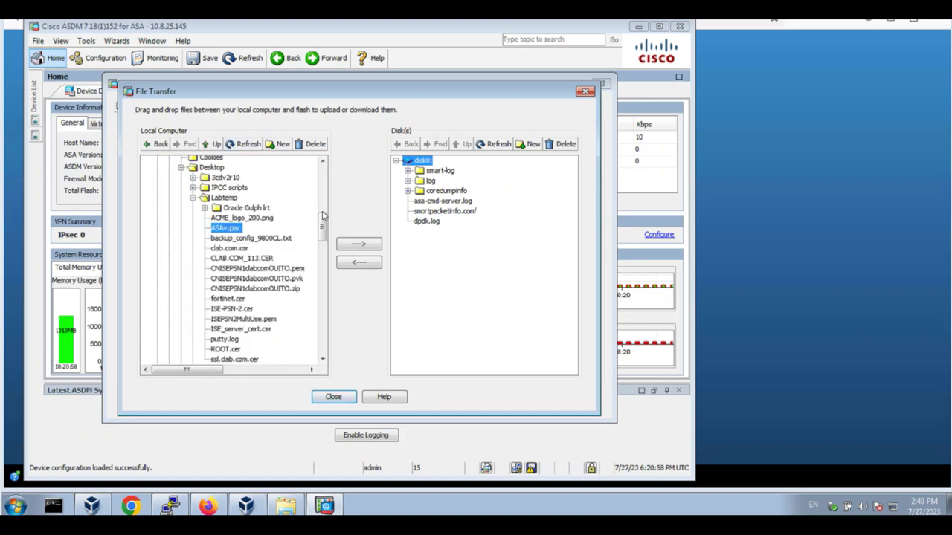
left_click(364, 246)
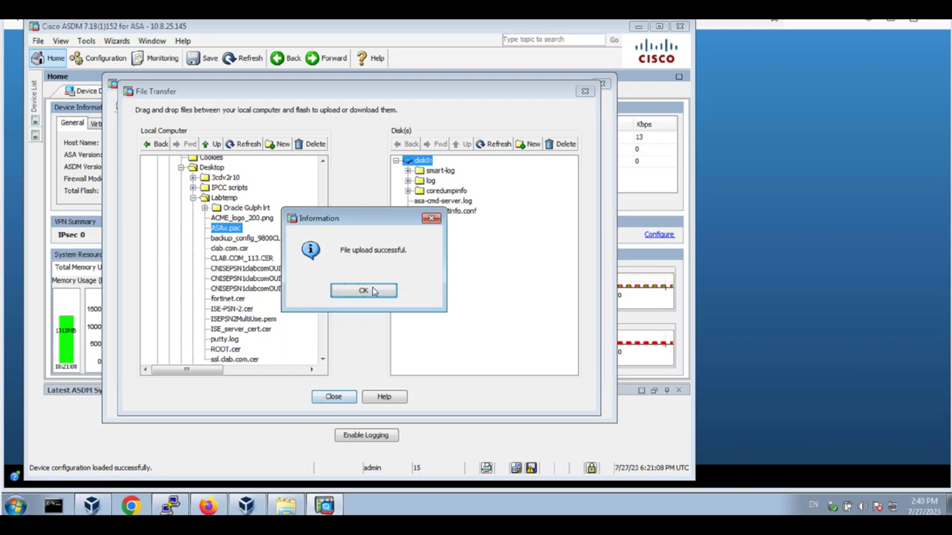
left_click(374, 290)
left_click(333, 396)
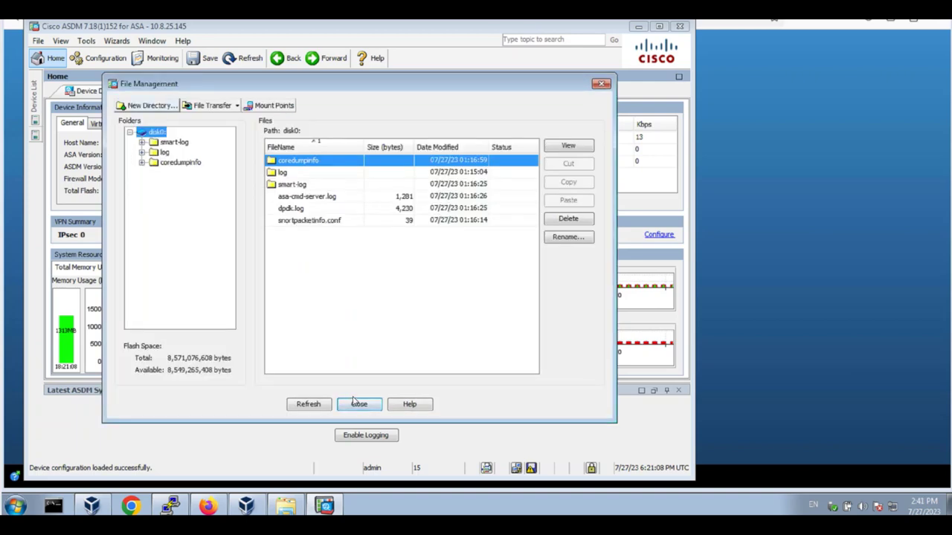
left_click(309, 405)
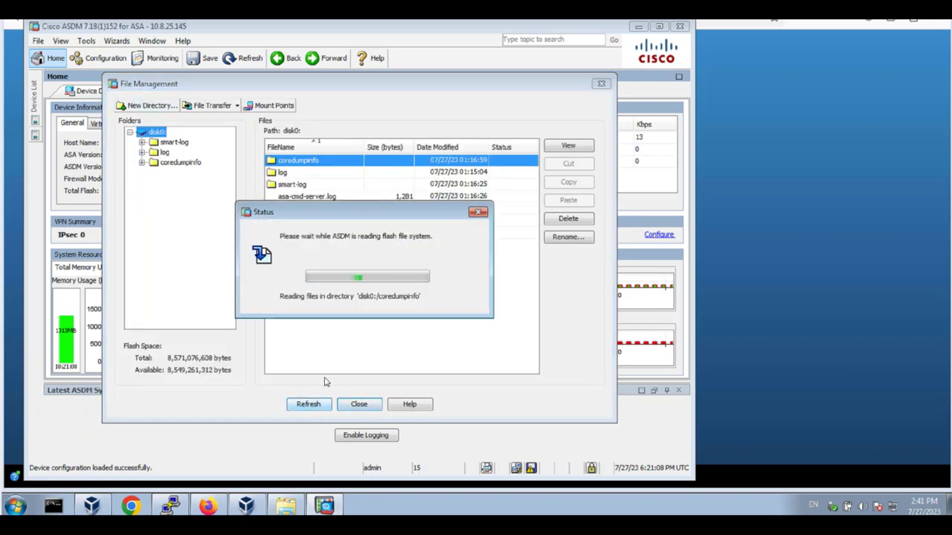
left_click(294, 209)
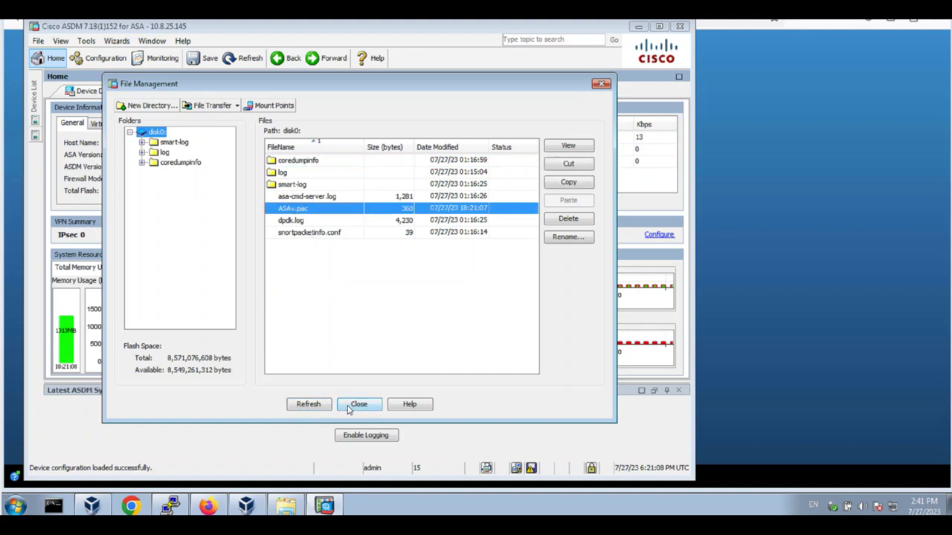
left_click(357, 404)
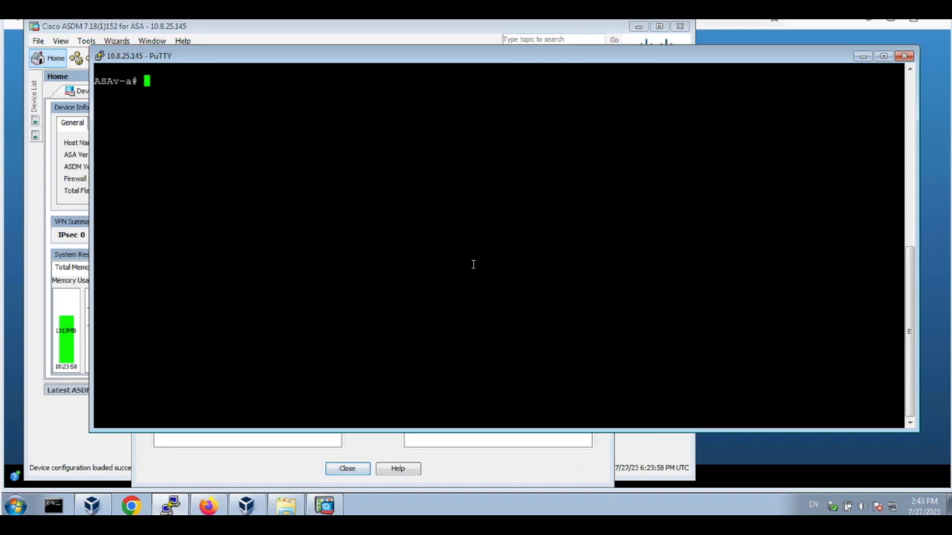
- Run show flash and confirm ASAv.pac is in the listing
type("show flahs")
key("Tab")
key("BackSpace")
key("BackSpace")
type("sh")
key("Tab")
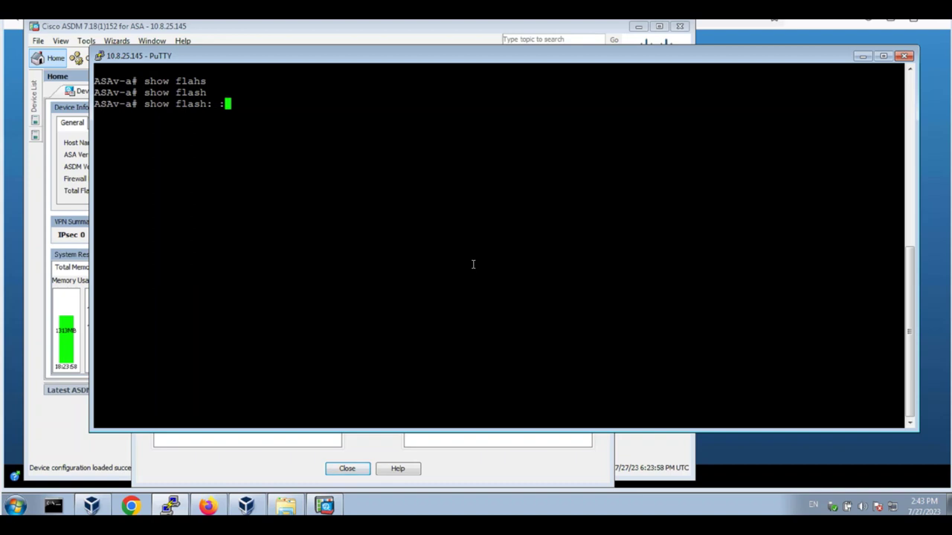
key("Return")
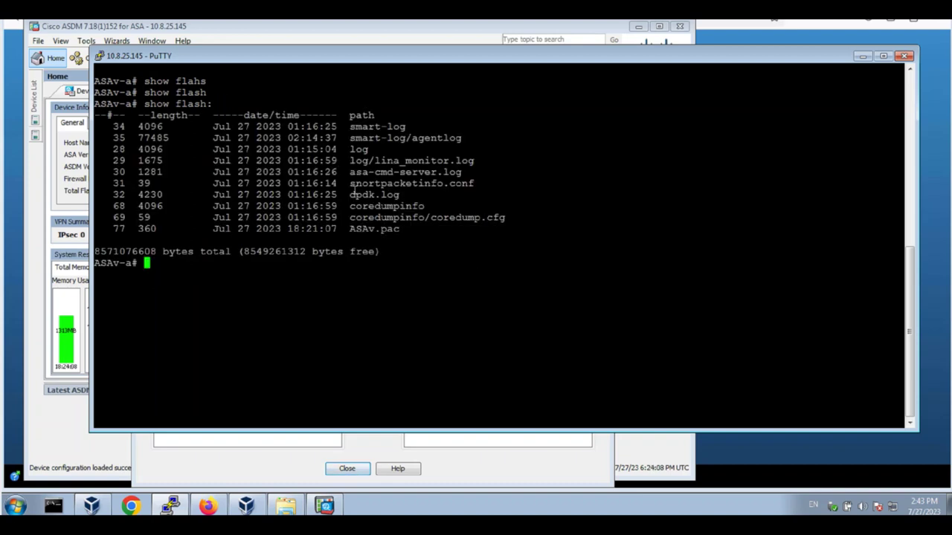
left_click_drag(399, 229, 209, 228)
left_click(387, 235)
- Run cts import-pac flash:/ASAv.pac with the PAC protection password
type("cts")
key("Tab")
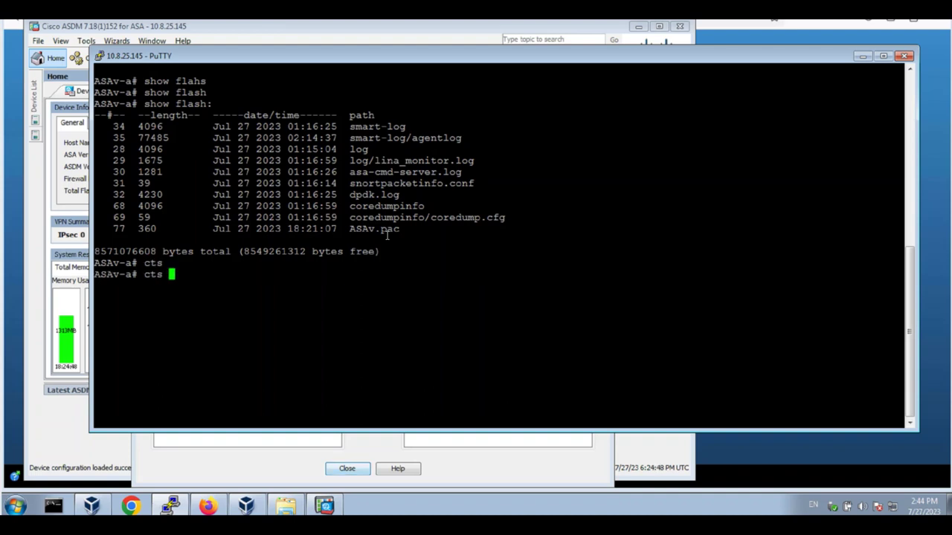
type("imp")
key("Tab")
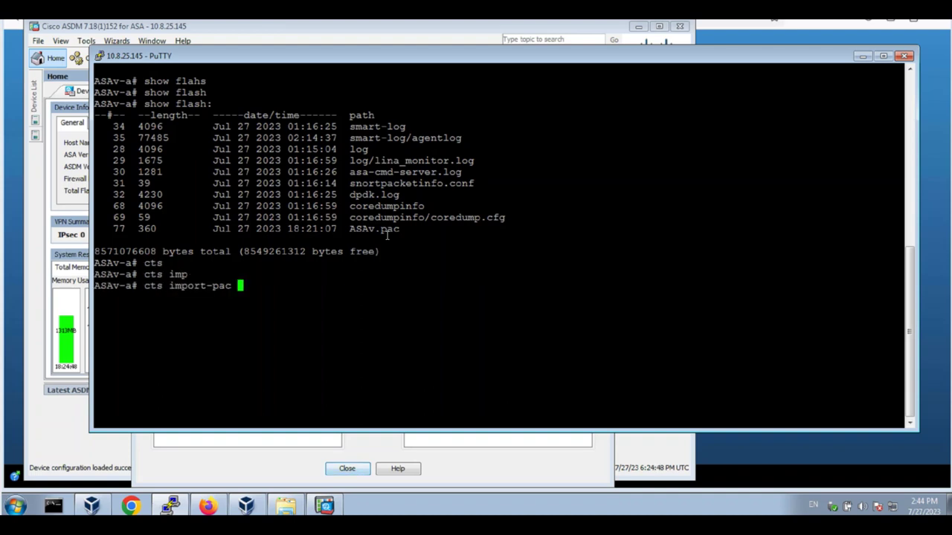
type("flas")
key("Tab")
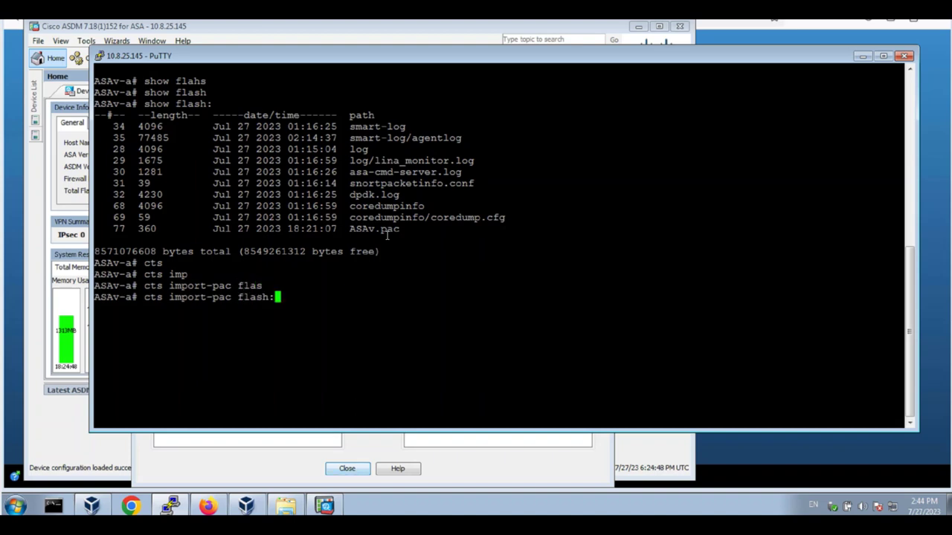
type("/asa")
key("Tab")
key("BackSpace")
key("BackSpace")
key("BackSpace")
key("BackSpace")
key("BackSpace")
key("BackSpace")
key("BackSpace")
key("BackSpace")
key("BackSpace")
key("BackSpace")
key("BackSpace")
key("BackSpace")
key("BackSpace")
key("BackSpace")
key("BackSpace")
key("BackSpace")
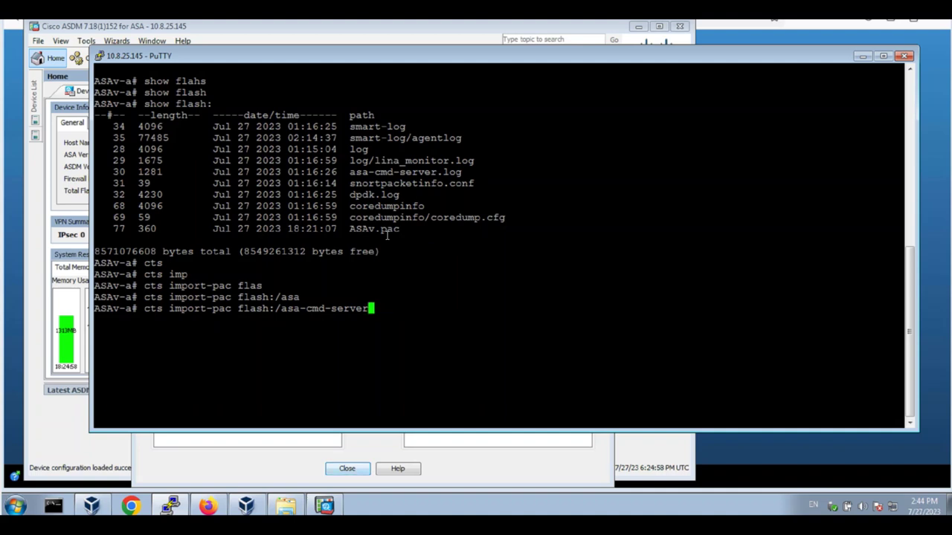
key("BackSpace")
key("BackSpace")
type("A")
key("Tab")
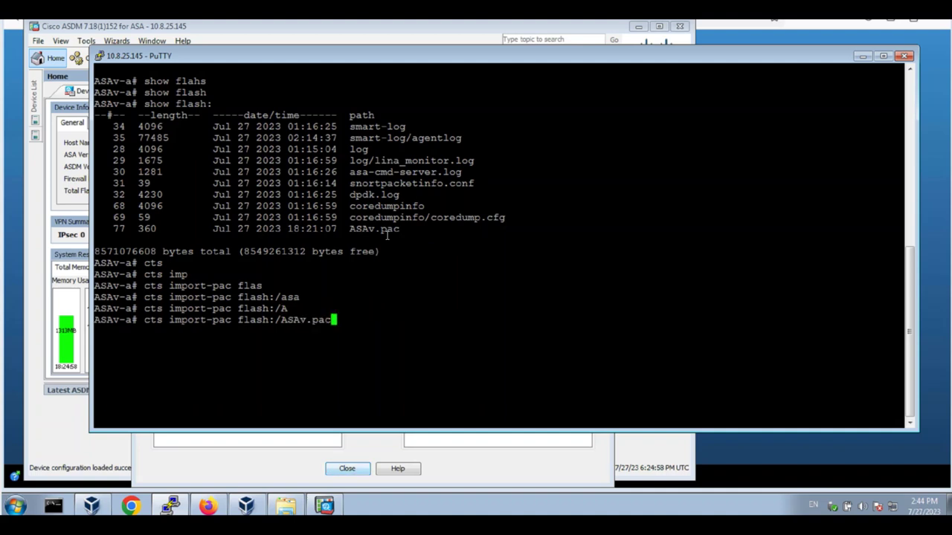
type("PAS")
key("Tab")
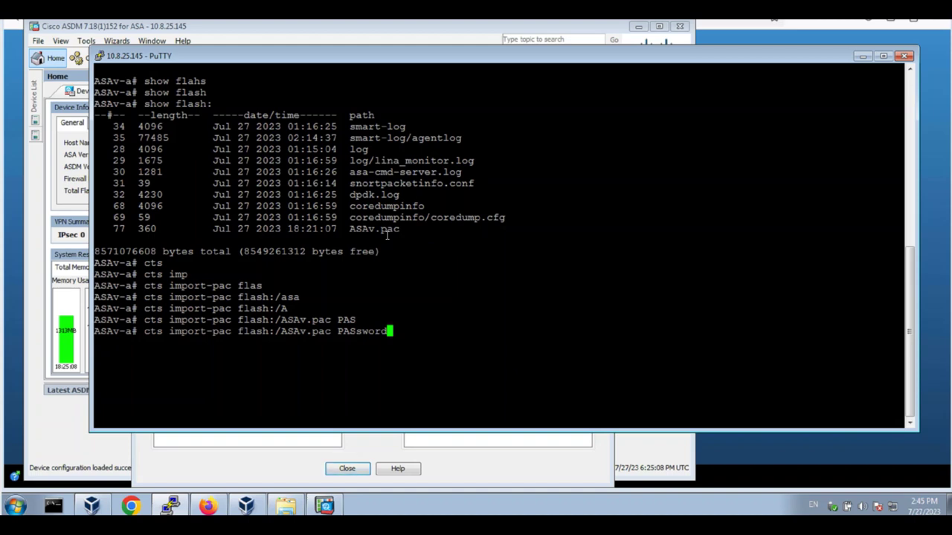
key("Return")
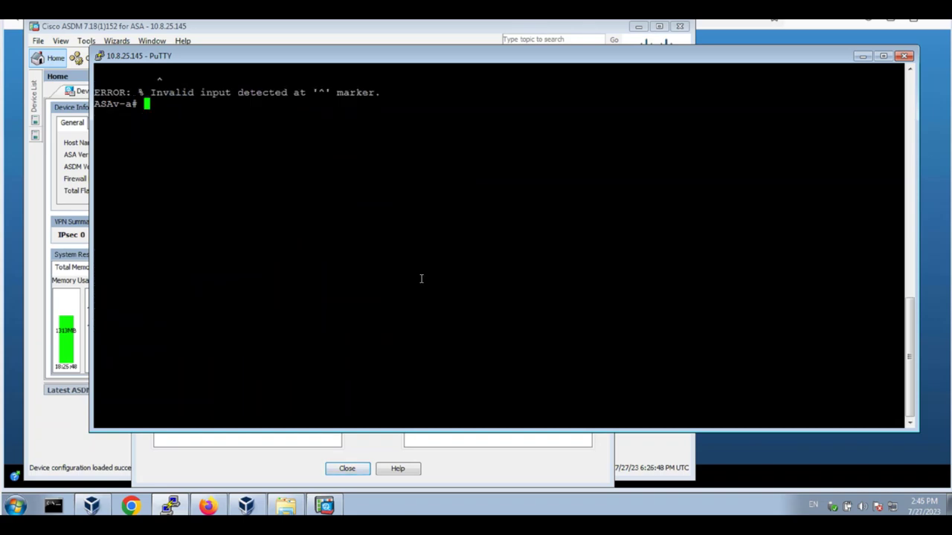
- Enter configuration mode and create RADIUS server group ISE with aaa-server ISE protocol radius
type("conf t")
key("Return")
type("aaa")
key("Tab")
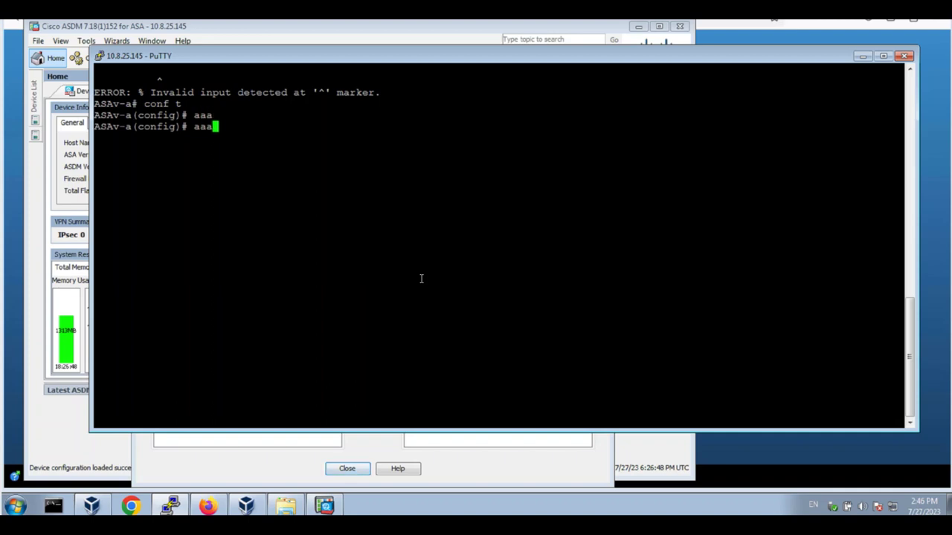
type("-")
key("Tab")
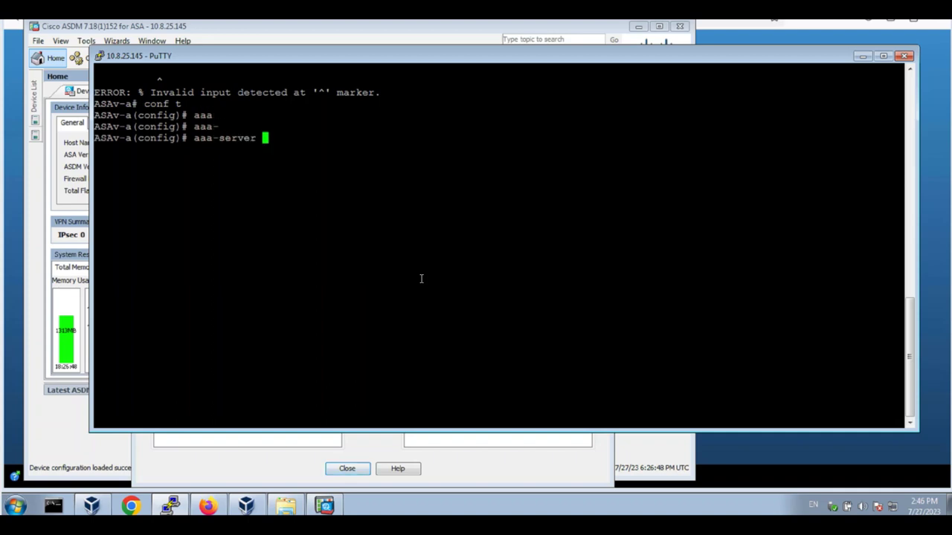
type("ISE pro")
key("Tab")
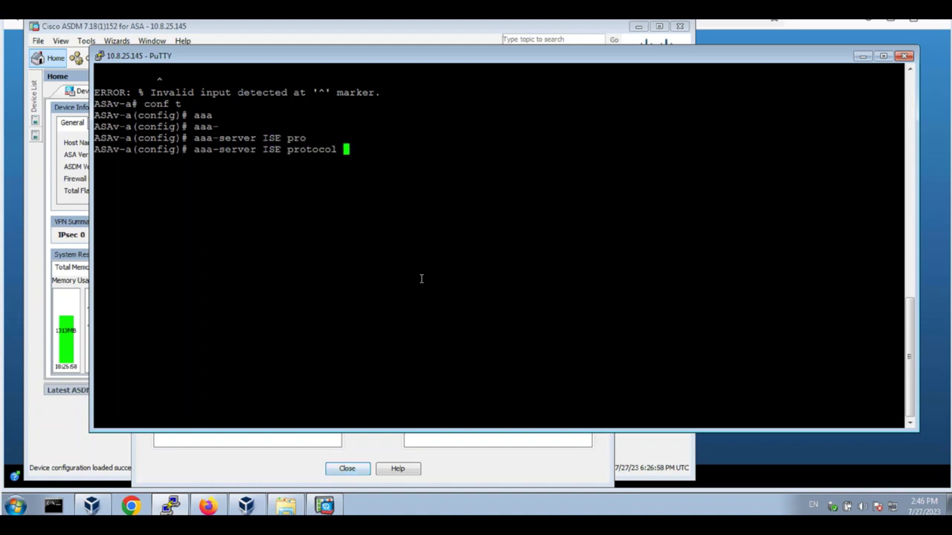
type("ra")
key("Tab")
key("Return")
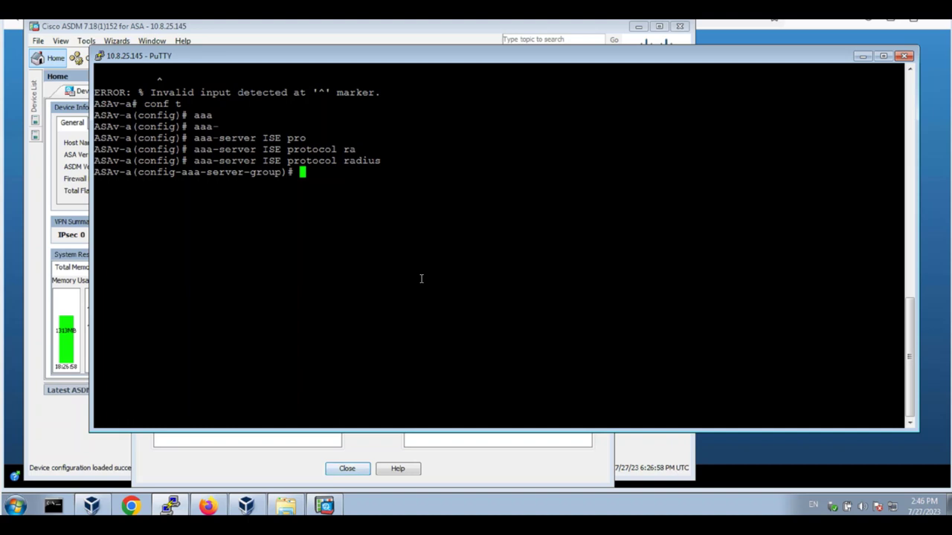
- Add host 10.8.20.116 on the MGMT interface to group ISE and begin entering its key
type("aaa")
key("Tab")
type("-")
key("Tab")
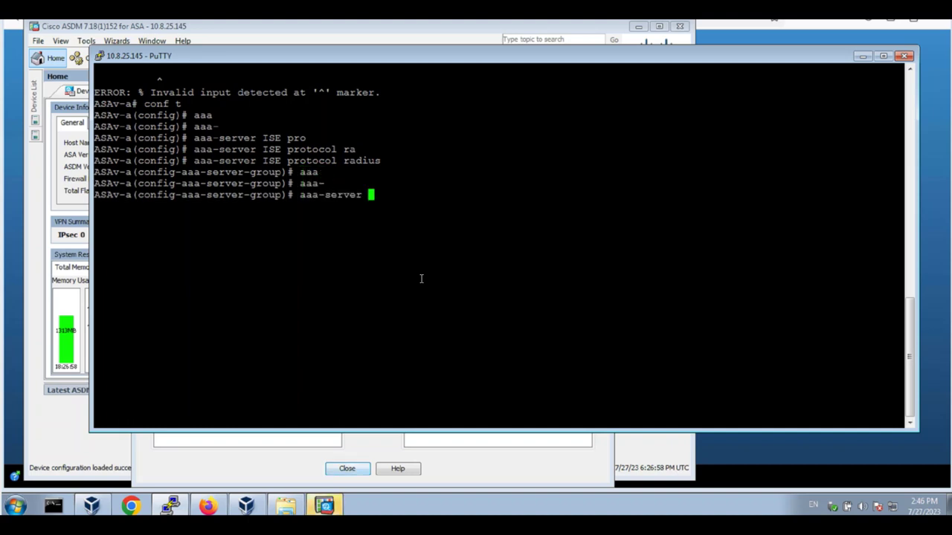
type("ISE (MGMT) host ")
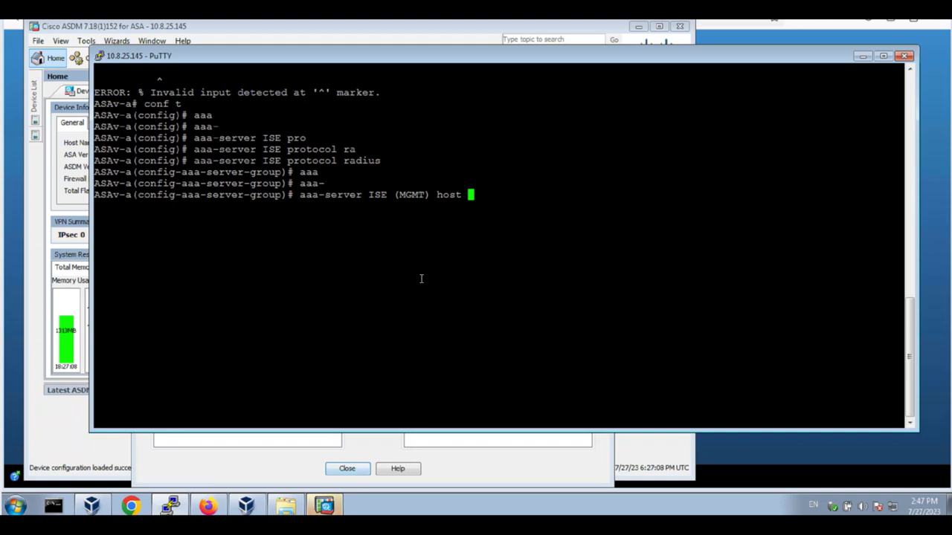
type("10")
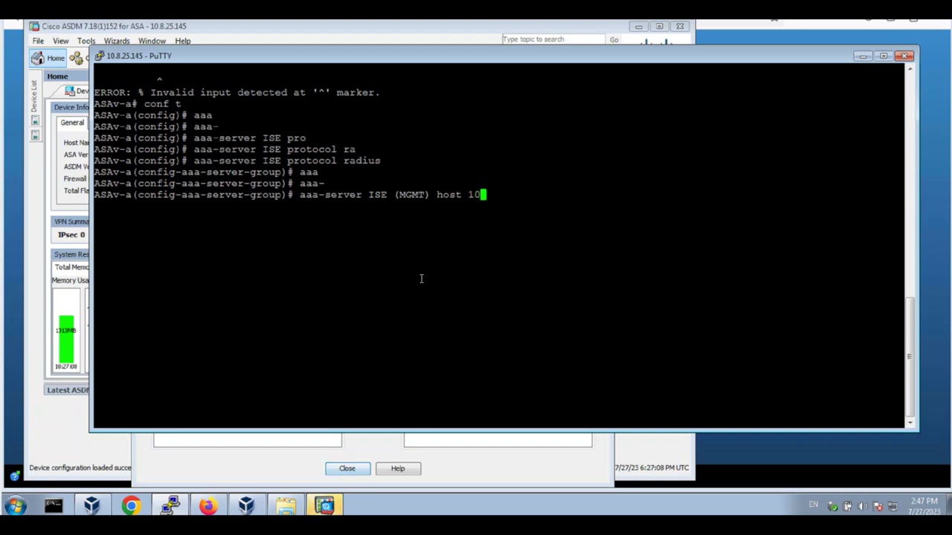
type(".8.20.")
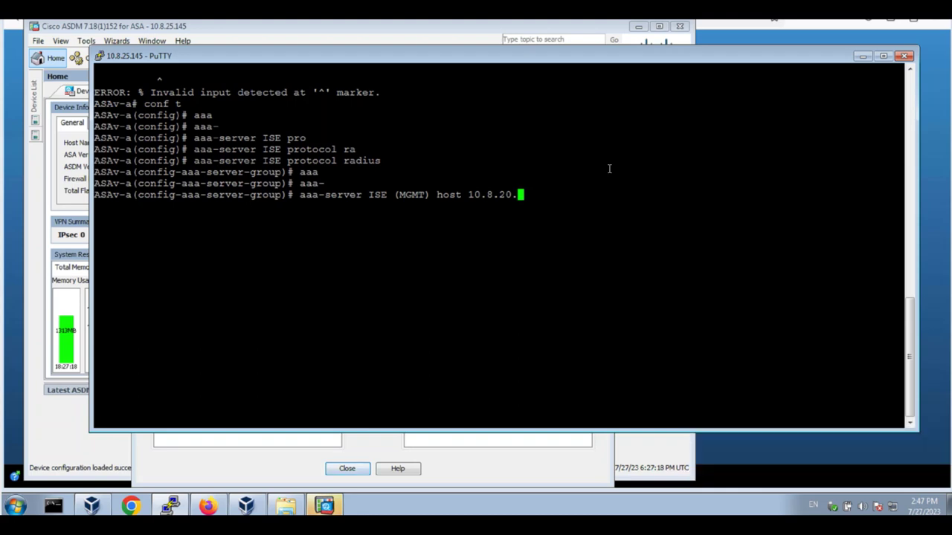
type("116")
key("Return")
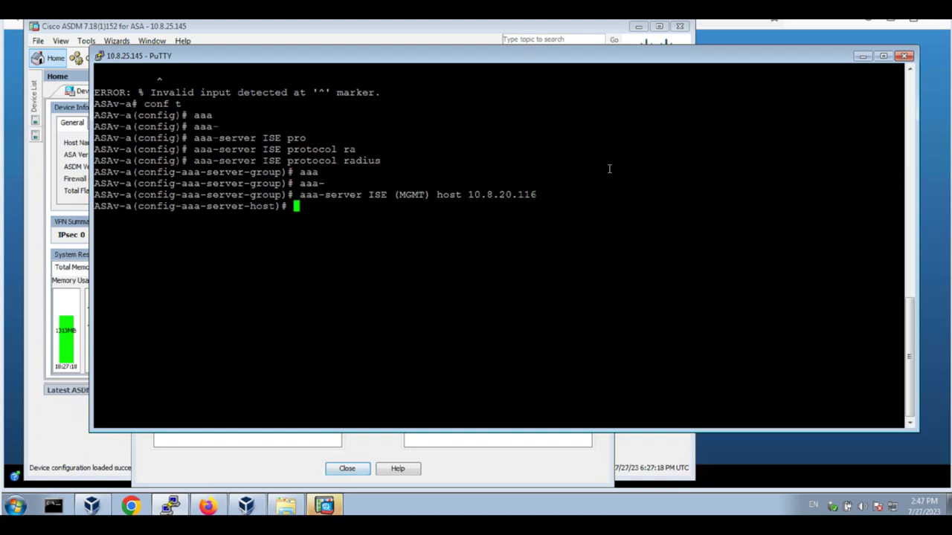
type("key")
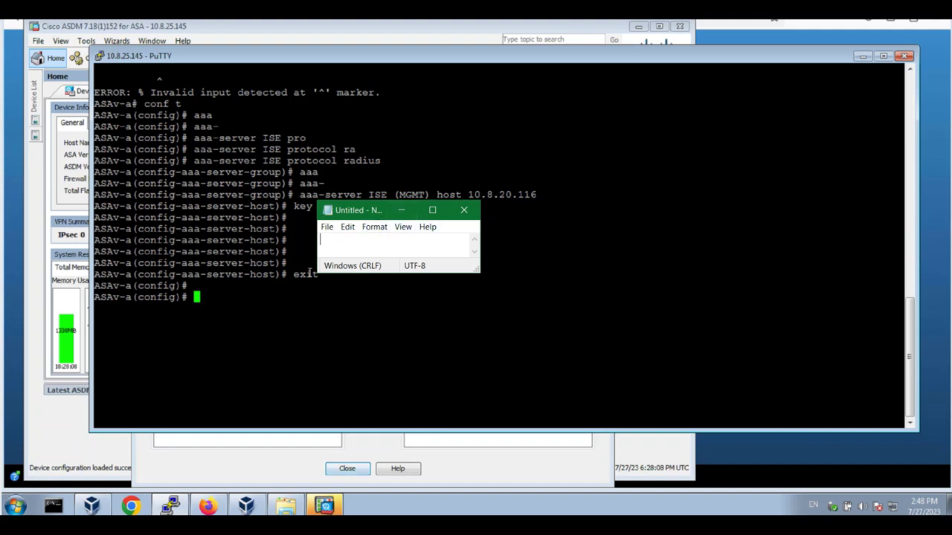
- Clear the ASAv terminal and display the running aaa-server configuration
left_click(281, 272)
key("ctrl+l")
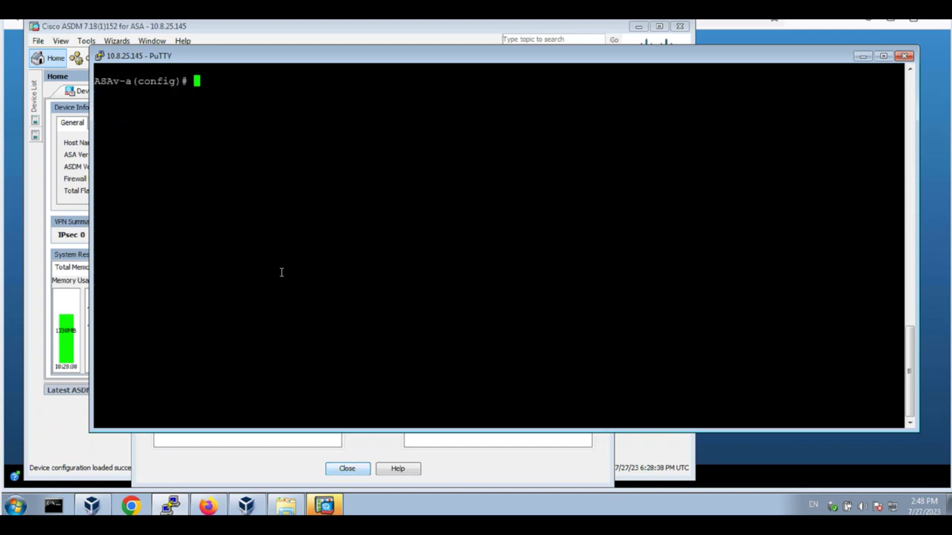
type("show run aaa")
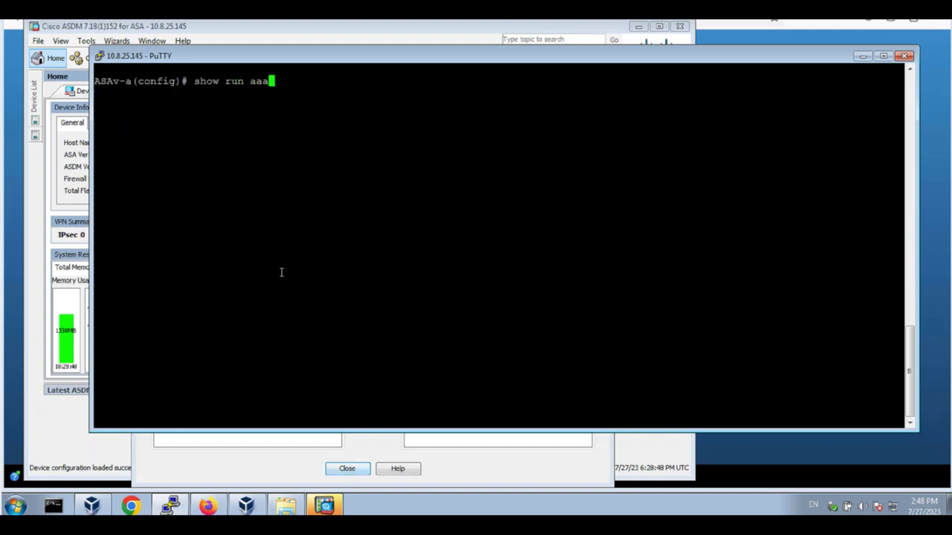
key("Tab")
type("-s")
key("Tab")
key("Return")
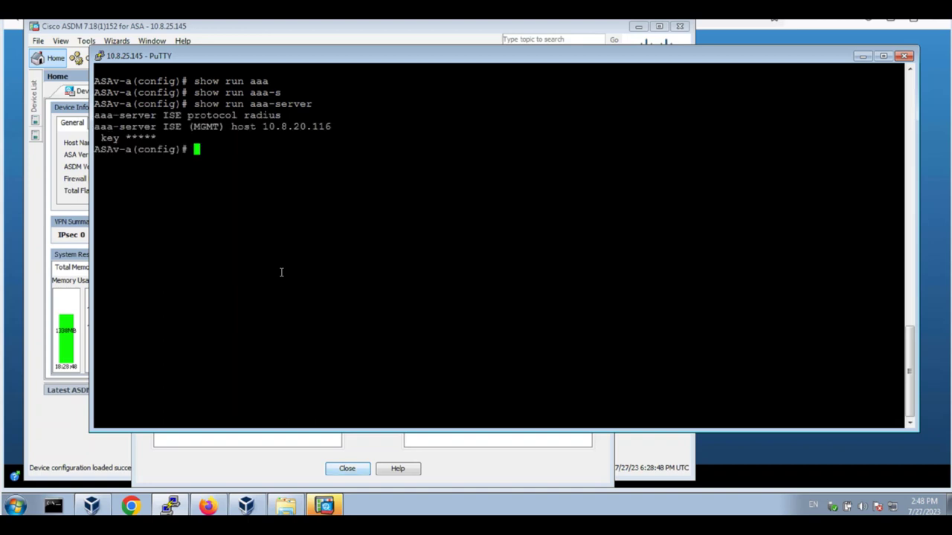
left_click_drag(95, 148, 86, 114)
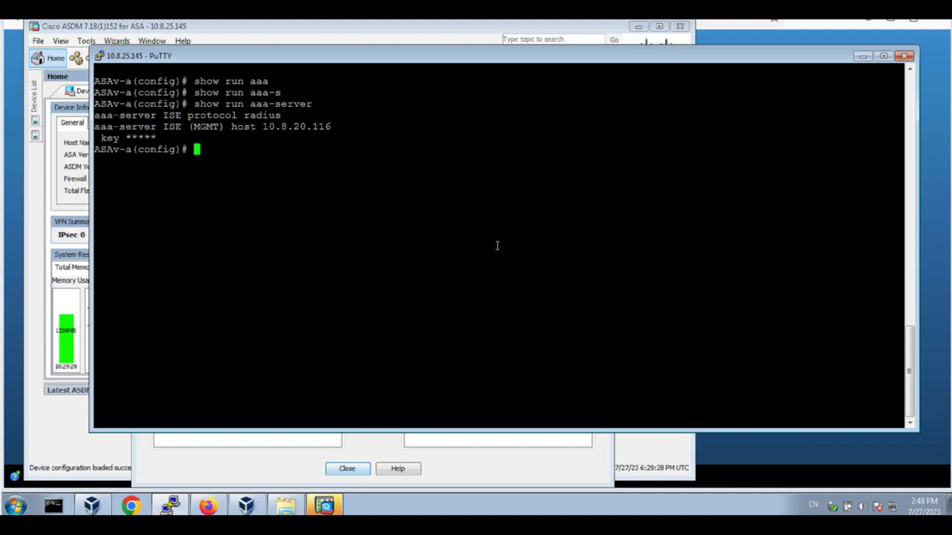
- Set cts server-group ISE and verify it with show run cts and show run aaa
type("cts serve")
key("Tab")
type("ISE")
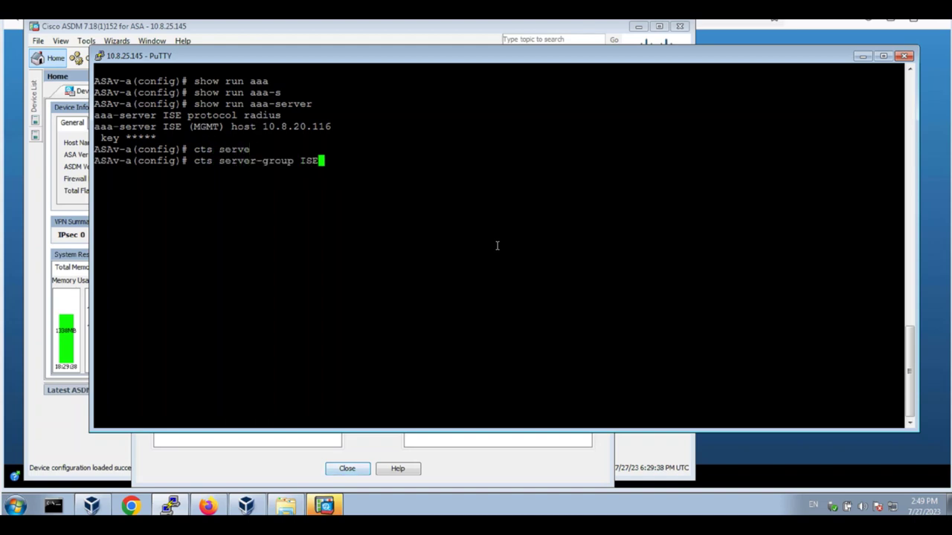
key("Return")
type("sh")
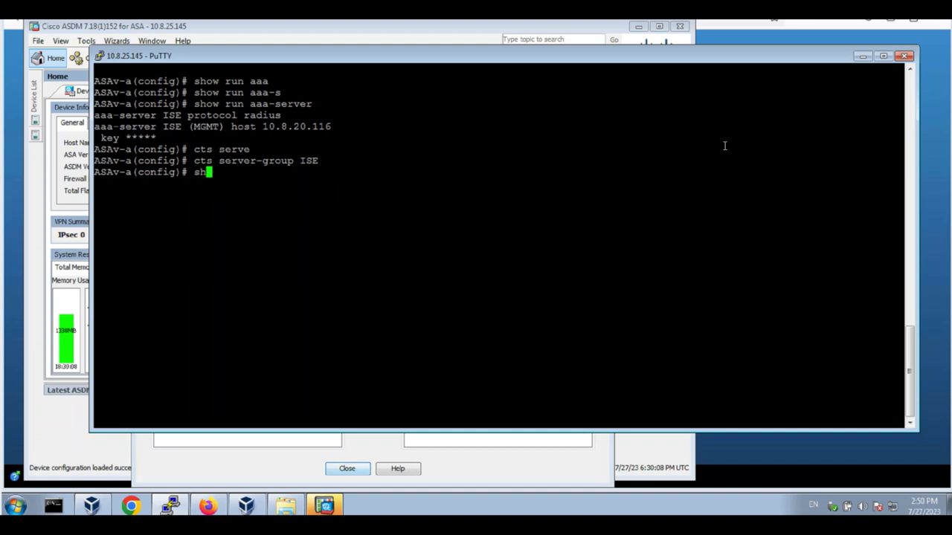
type("ow run cts")
key("Return")
type("show run aaa")
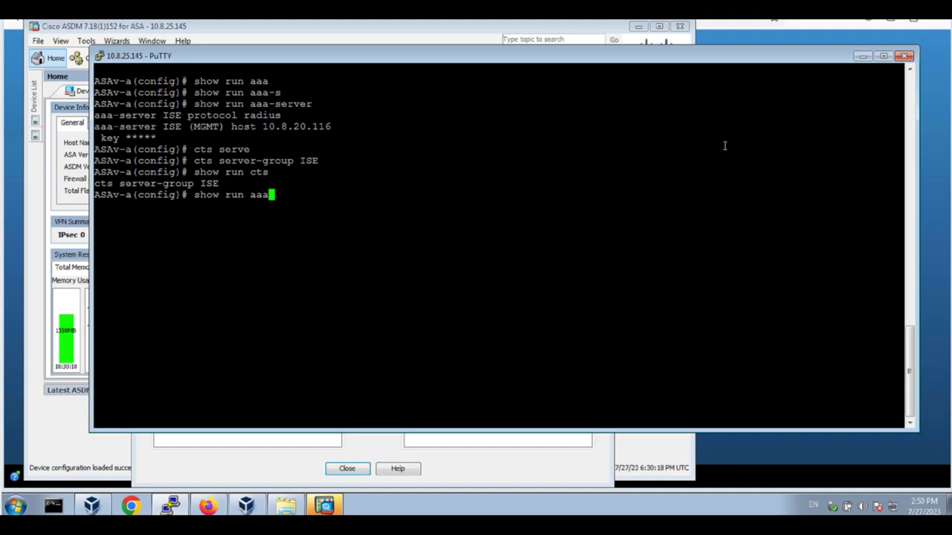
key("Return")
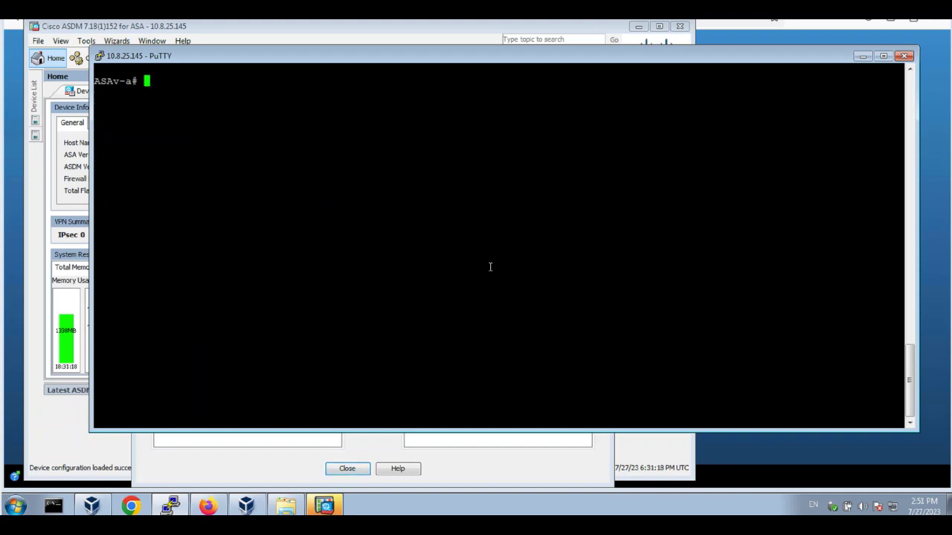
type("show cts env")
- Display the CTS environment data, checking its Active and Successful download status
key("Tab")
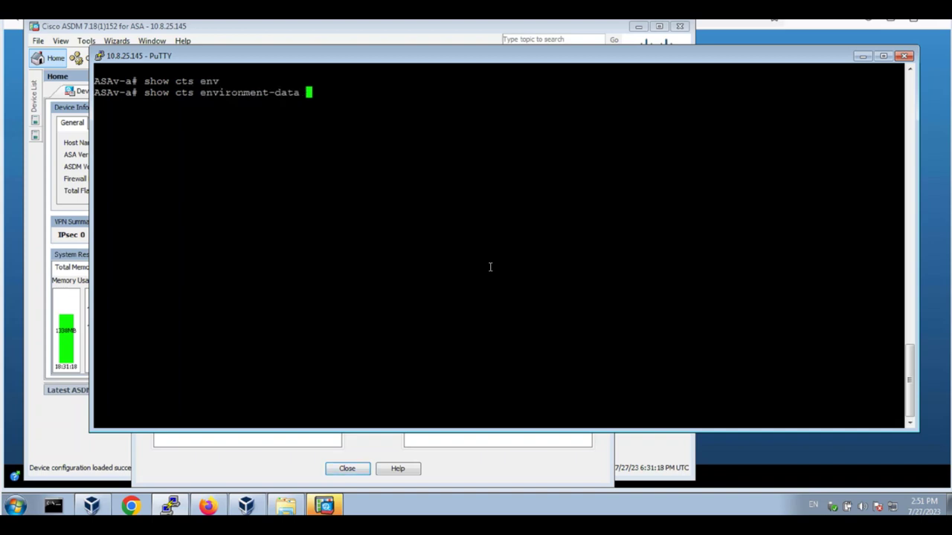
key("Return")
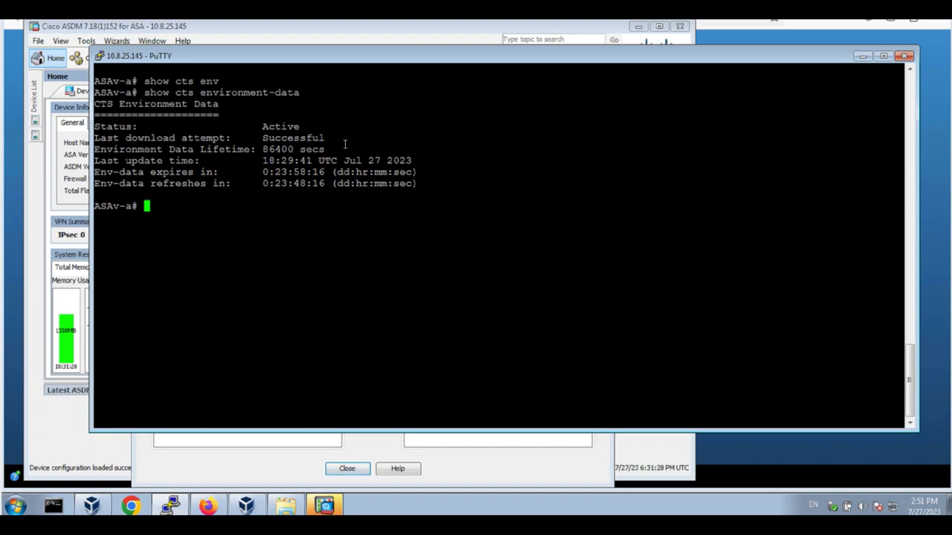
double_click(293, 137)
double_click(280, 126)
left_click(436, 192)
- Refresh the CTS environment data from ISE and re-display it with the 18:31:59 update time
type("cts refre")
key("Tab")
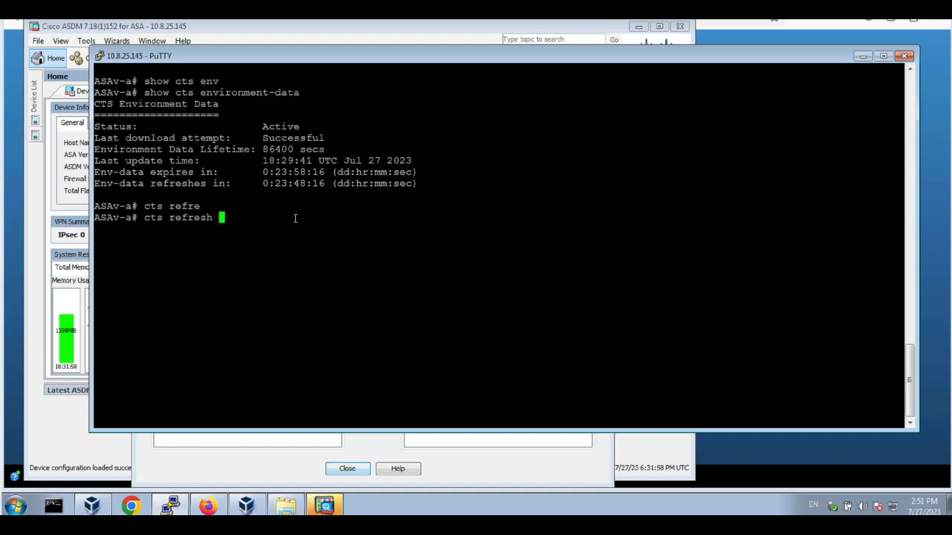
type("env")
key("Tab")
key("Return")
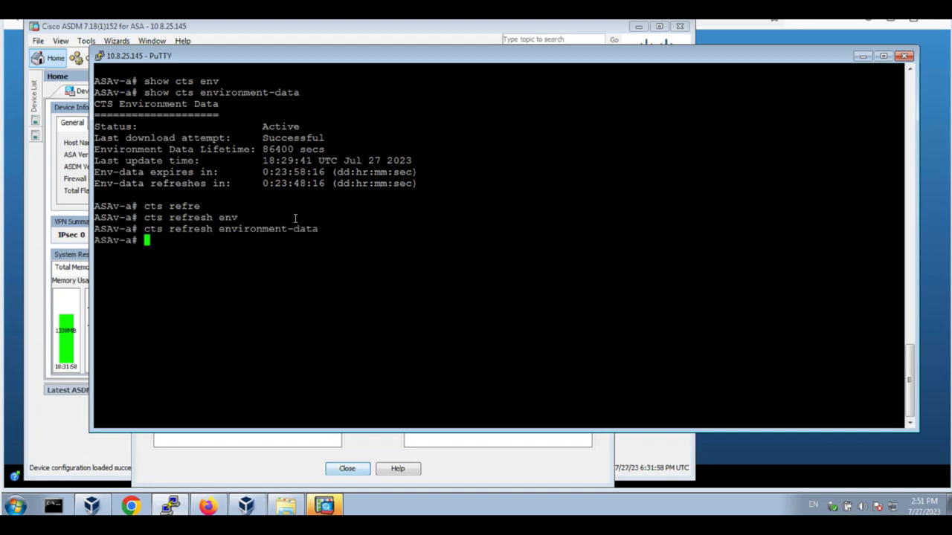
key("Up")
key("Up")
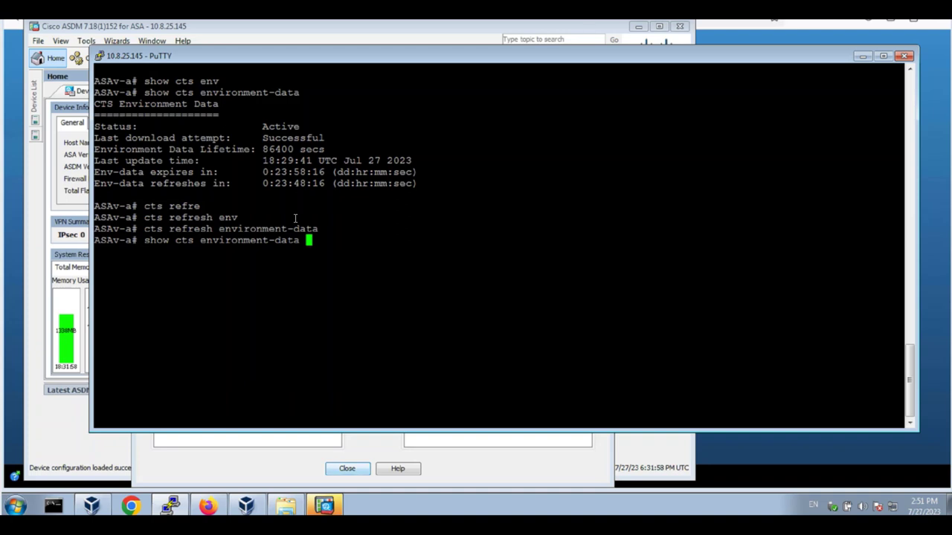
key("Return")
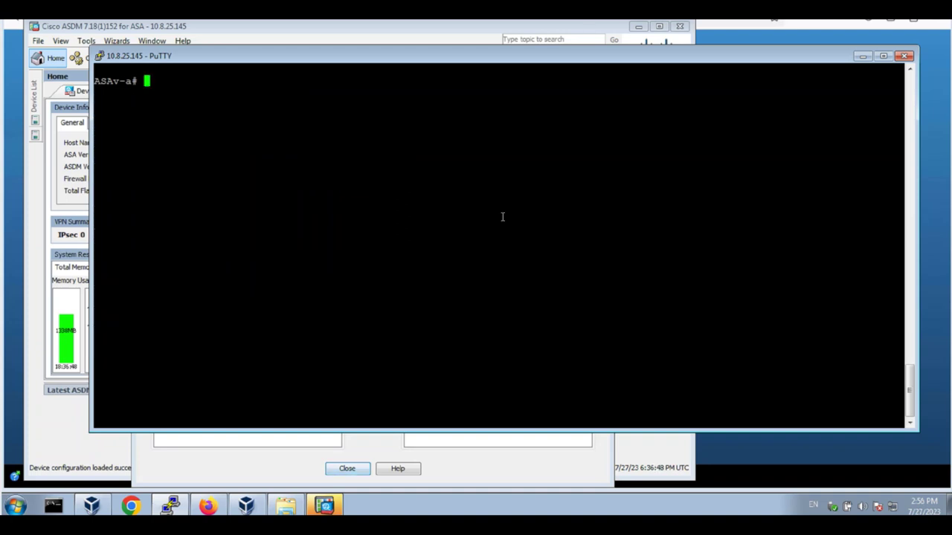
right_click(502, 217)
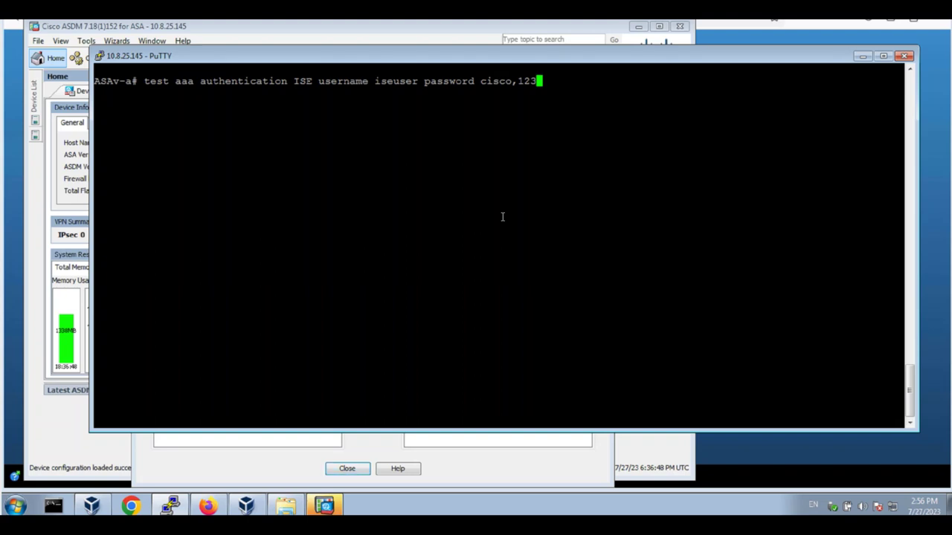
- Run the ISE test aaa authentication against server 10.8.20.116, which reports Authentication Successful
key("Return")
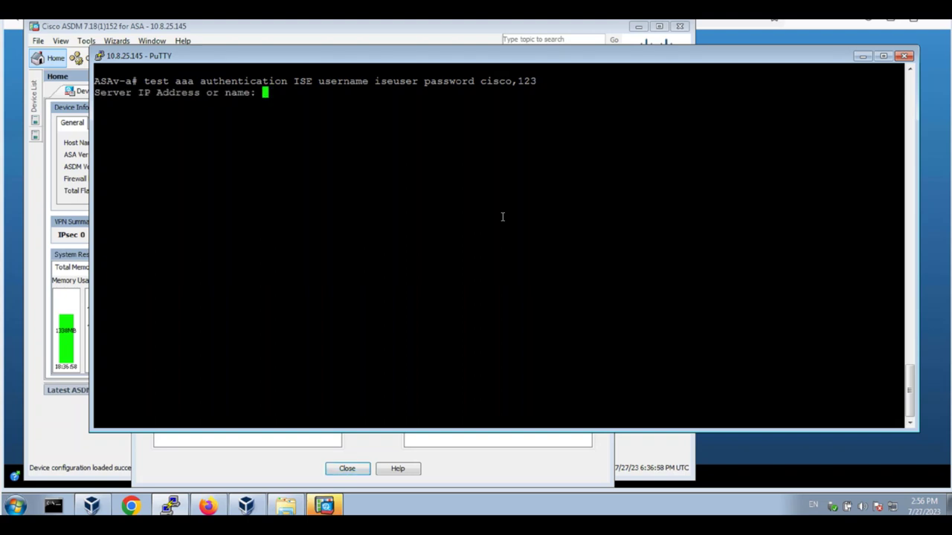
type("10.8.20.116")
key("Return")
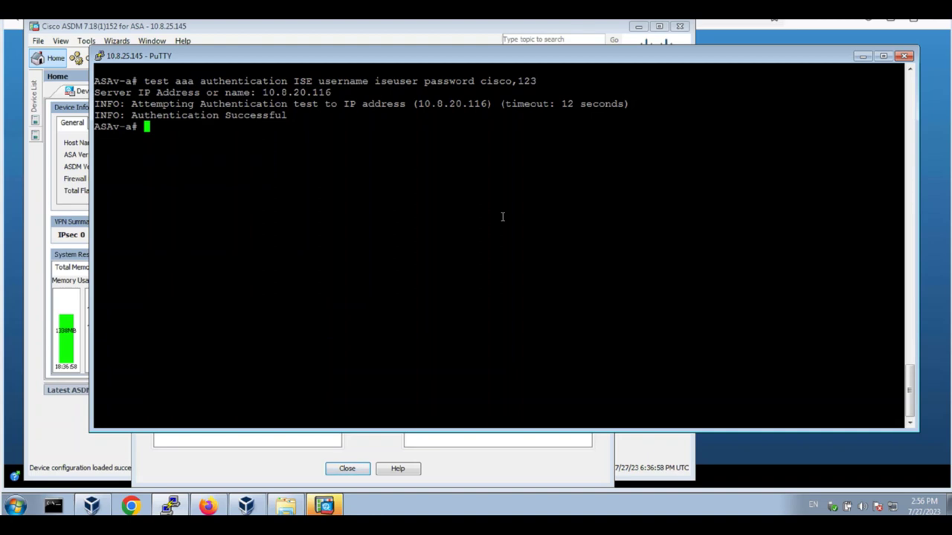
left_click_drag(131, 115, 295, 115)
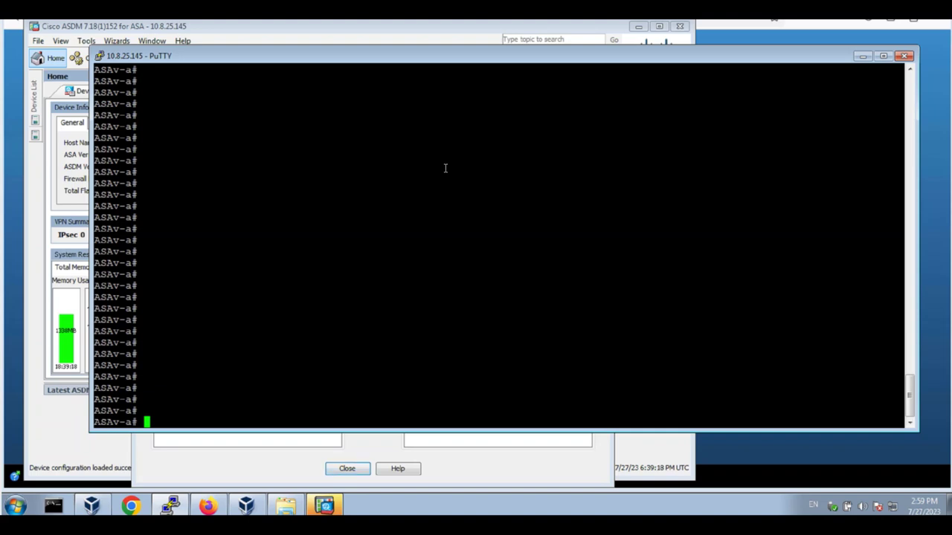
- Run show cts environment-data sg-table and review all 17 of 17 SGT entries
right_click(446, 168)
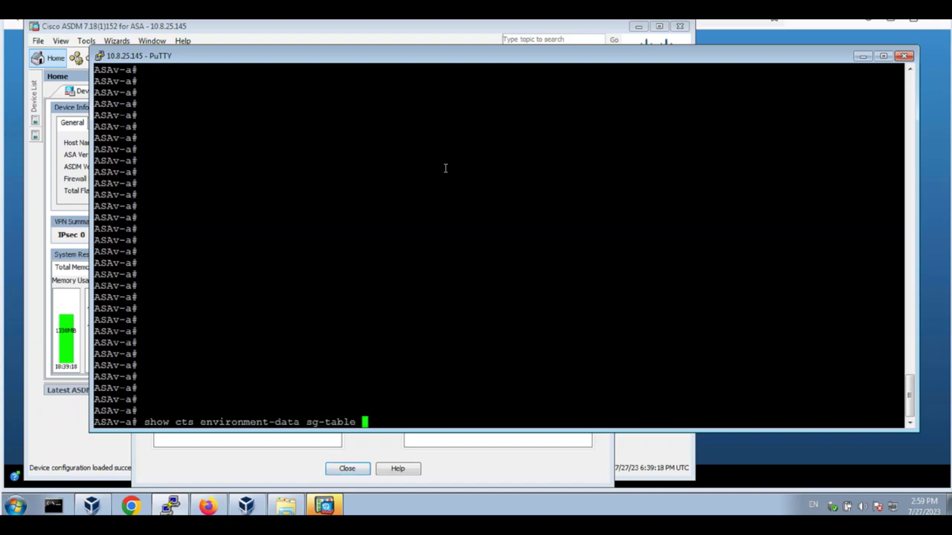
key("Return")
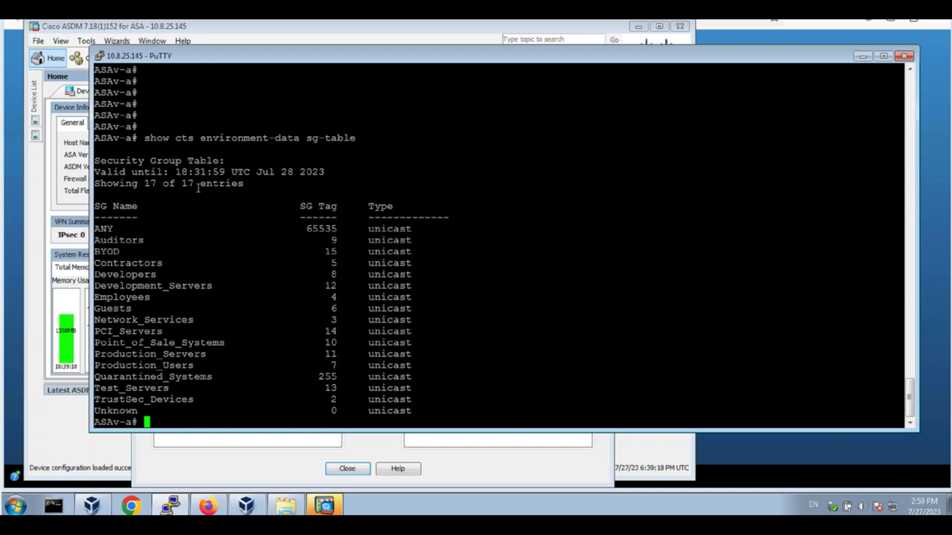
left_click_drag(128, 183, 900, 184)
left_click(246, 183)
left_click_drag(94, 137, 411, 410)
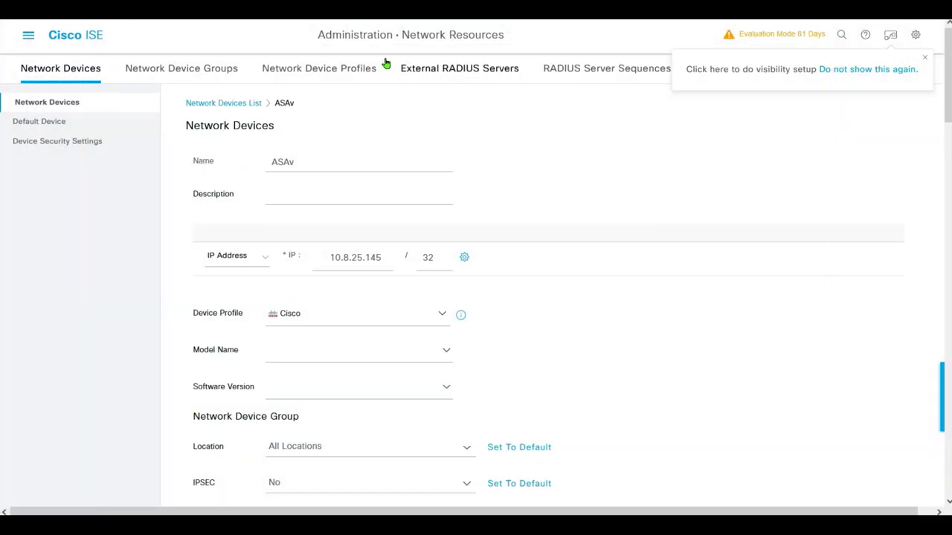
- Go to Work Centers > TrustSec Security Groups and scroll through the 16 existing groups
key("ctrl+slash")
mouse_move(709, 83)
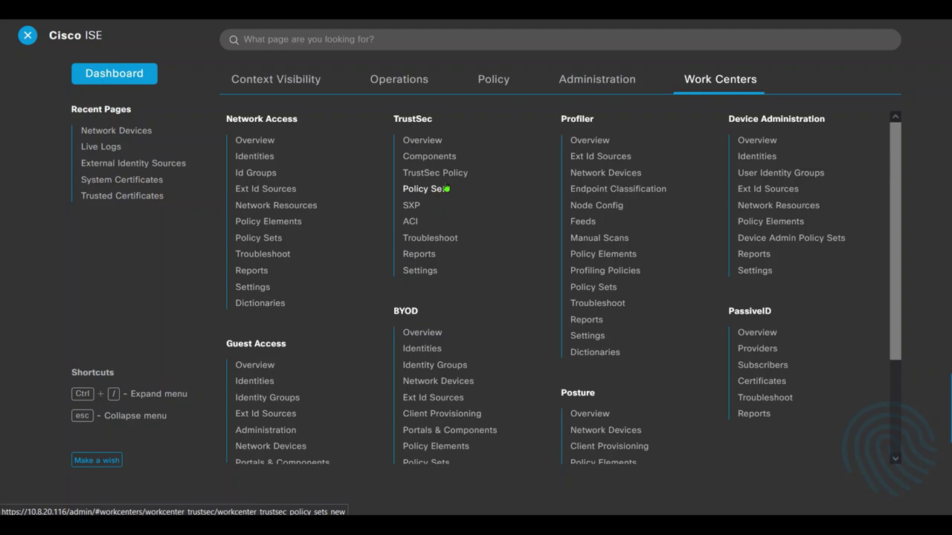
left_click(417, 119)
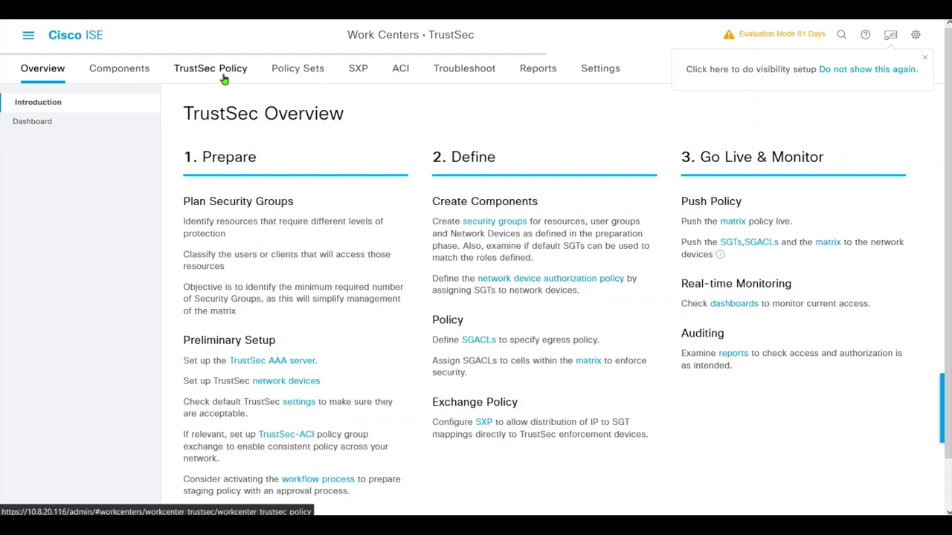
left_click(283, 74)
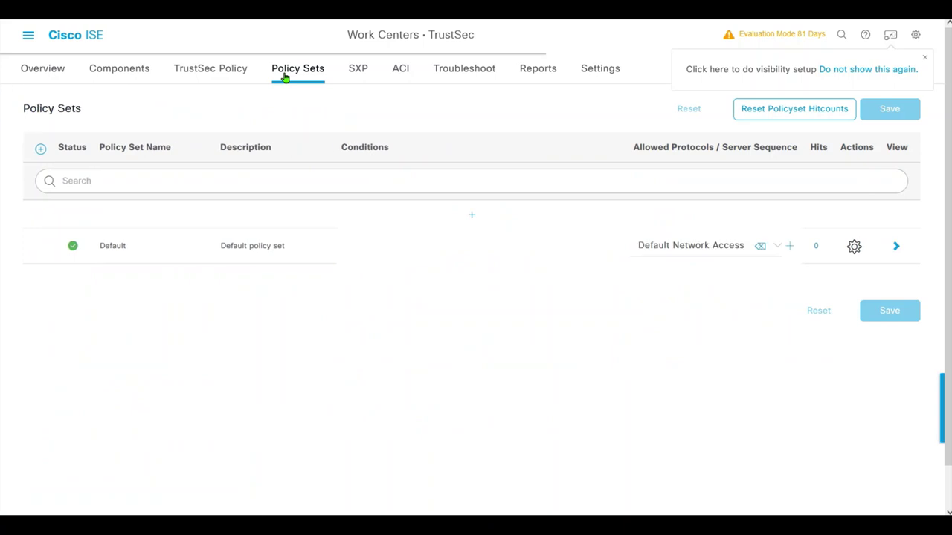
left_click(229, 73)
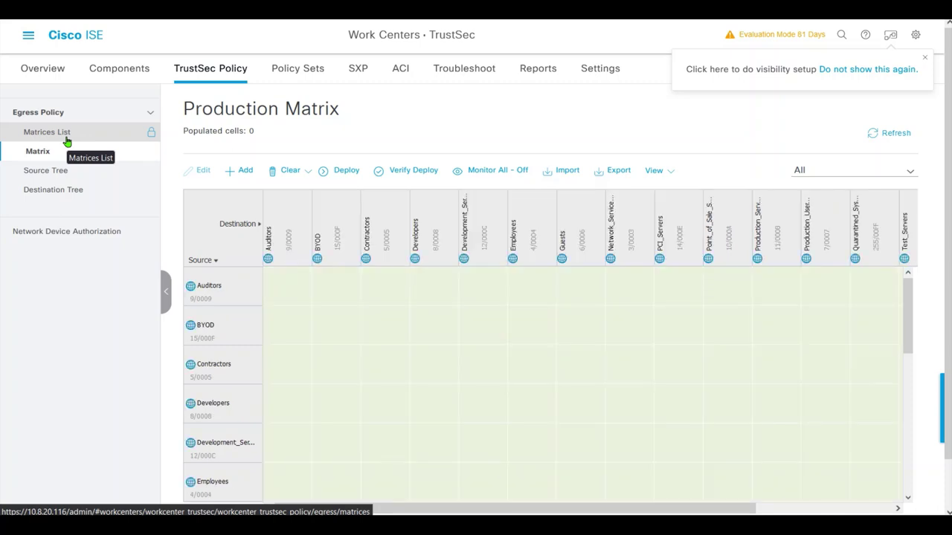
left_click(119, 69)
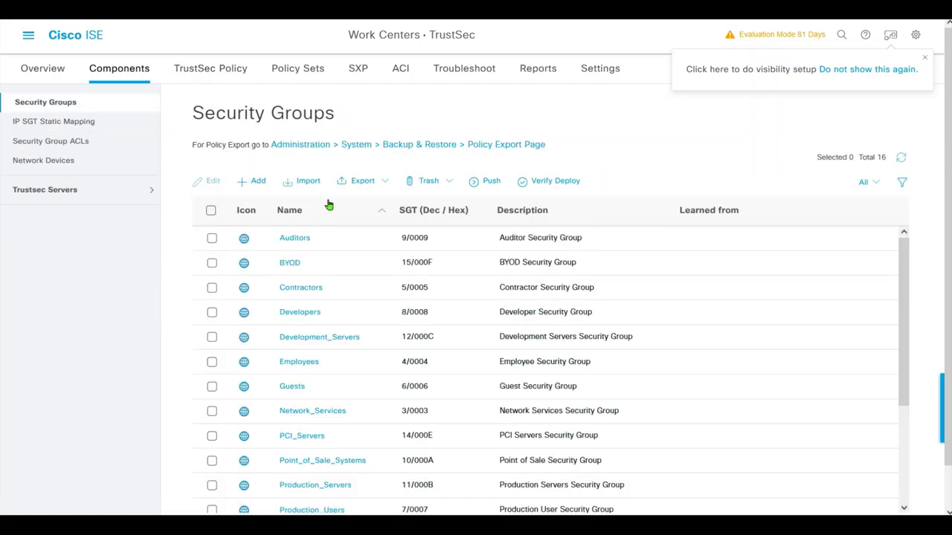
scroll(944, 171, "down", 1)
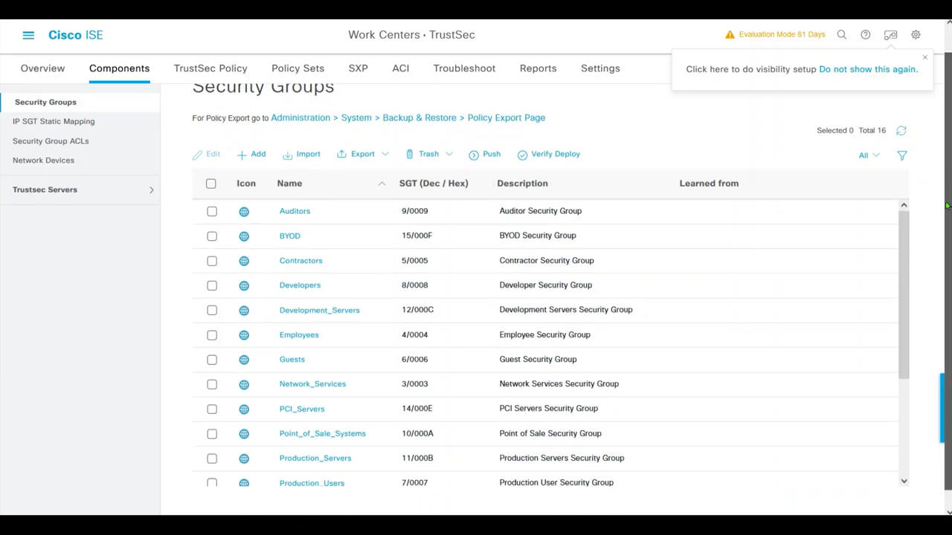
scroll(948, 171, "down", 2)
scroll(879, 197, "down", 3)
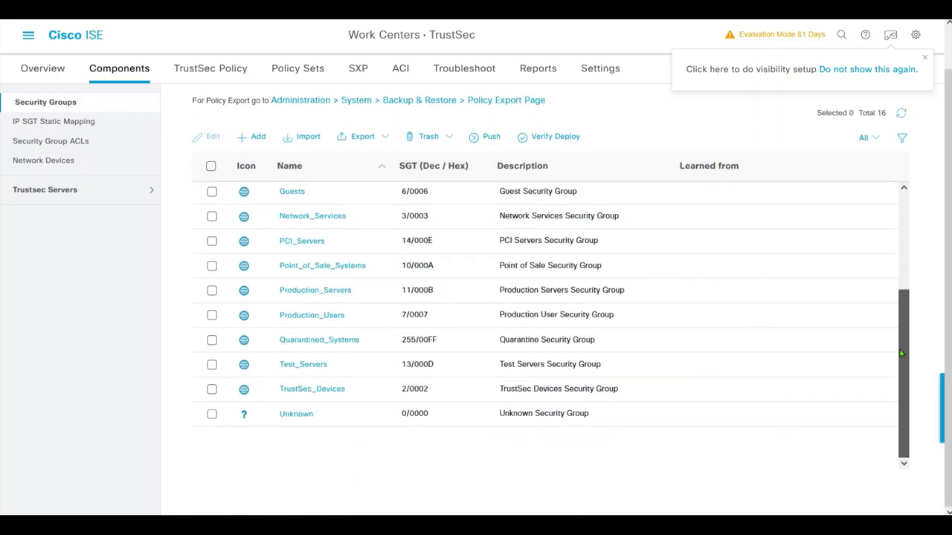
scroll(880, 197, "up", 3)
scroll(882, 215, "down", 3)
scroll(907, 188, "up", 3)
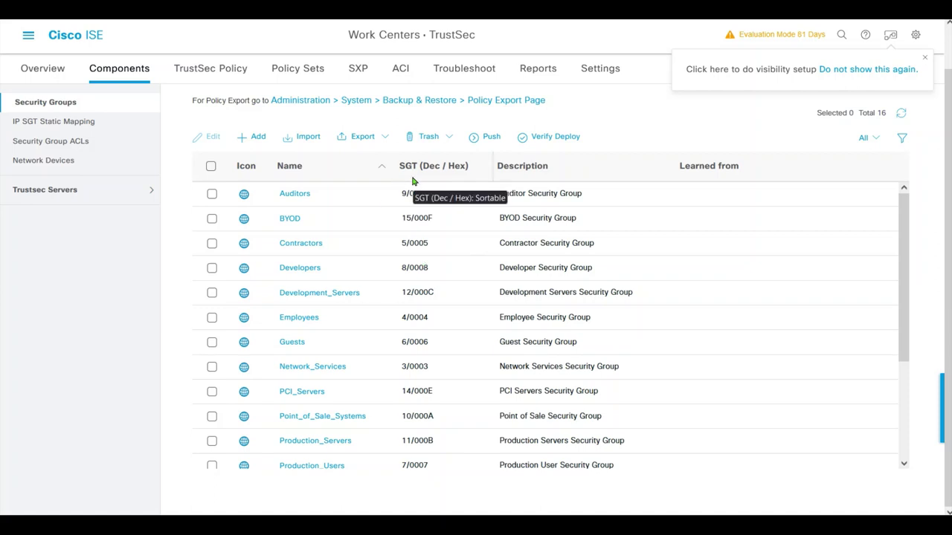
- Create security group win7_sgt_tag1 with the desktop icon, receiving tag 16/0010
left_click(257, 137)
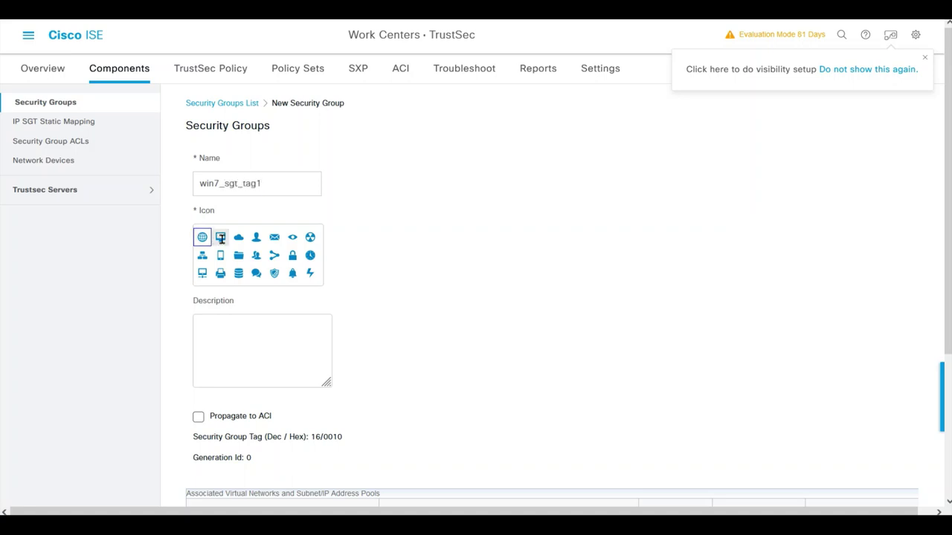
left_click(220, 237)
left_click_drag(945, 334, 947, 483)
left_click(805, 491)
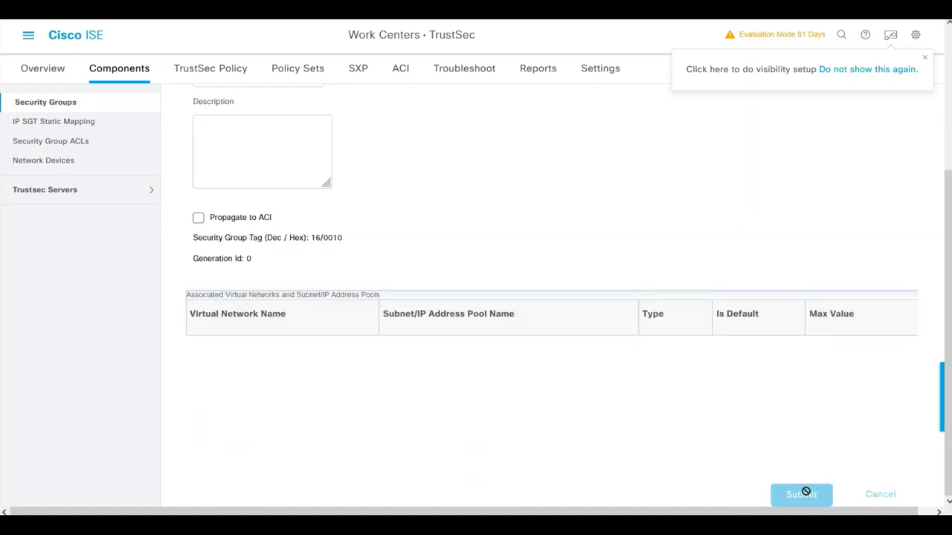
scroll(905, 272, "down", 3)
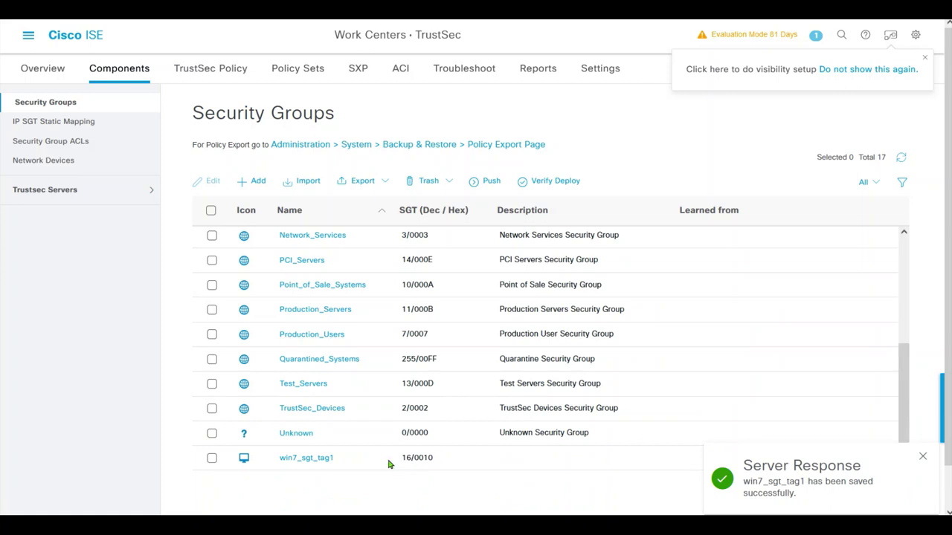
left_click_drag(390, 461, 446, 459)
left_click_drag(353, 463, 295, 466)
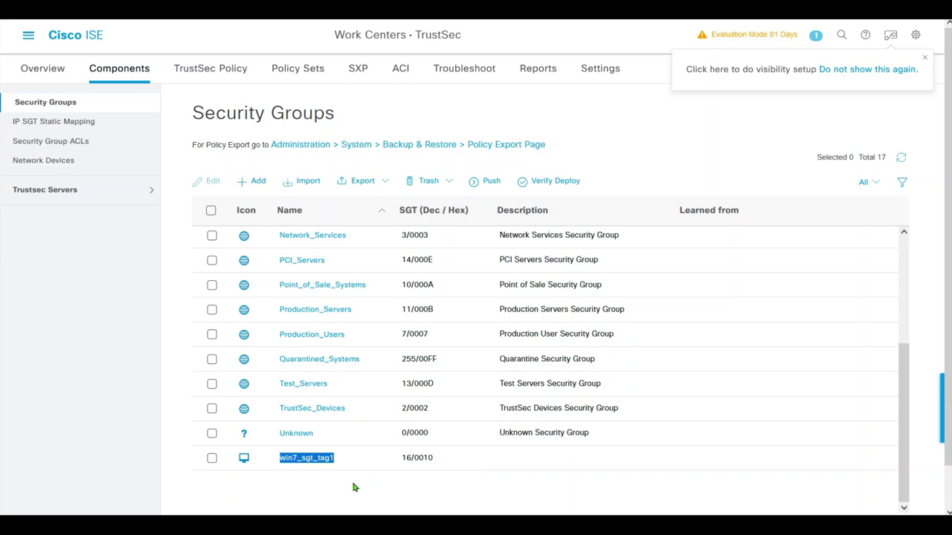
- Create security group win7_sgt_tag2 with the desktop icon, receiving tag 17/0011
left_click(260, 183)
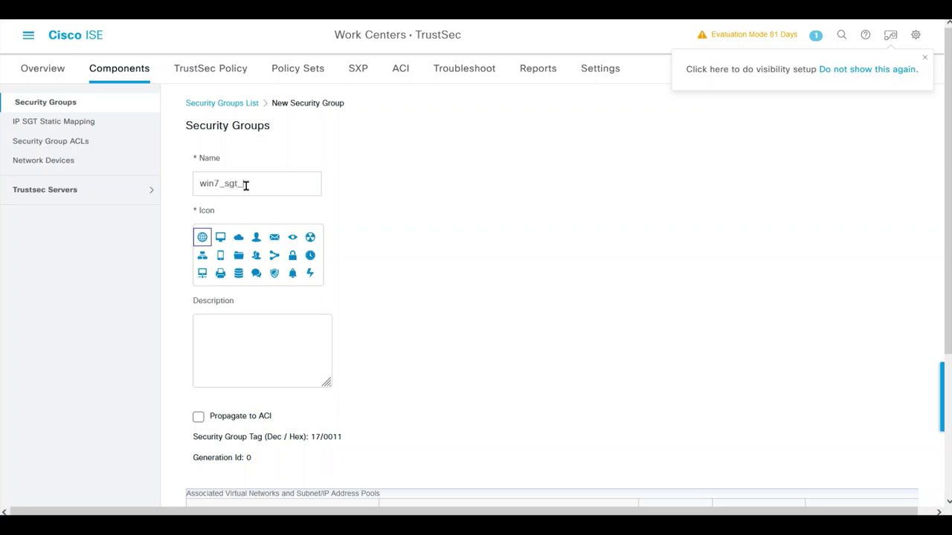
type("2")
left_click(220, 237)
left_click_drag(940, 276, 942, 420)
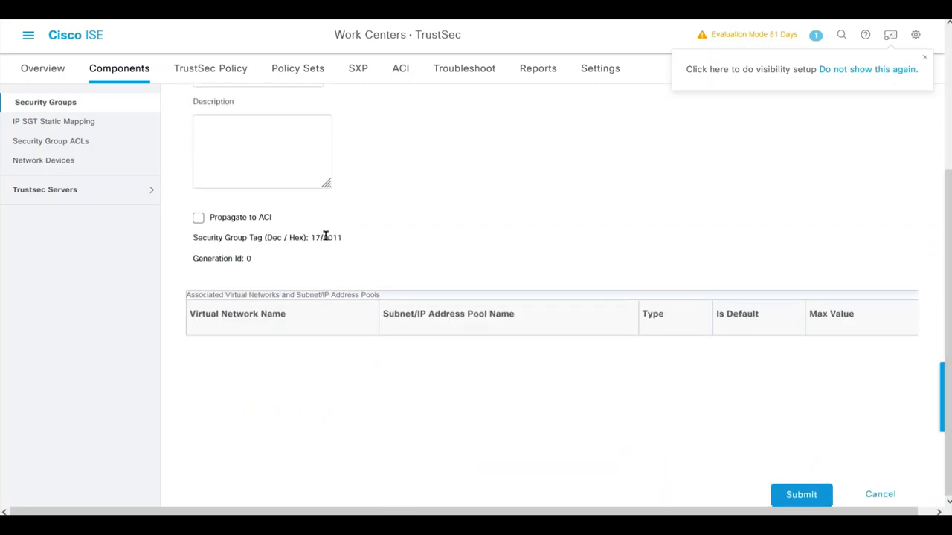
left_click_drag(360, 245, 199, 240)
left_click(399, 246)
left_click_drag(369, 247, 222, 238)
left_click(364, 238)
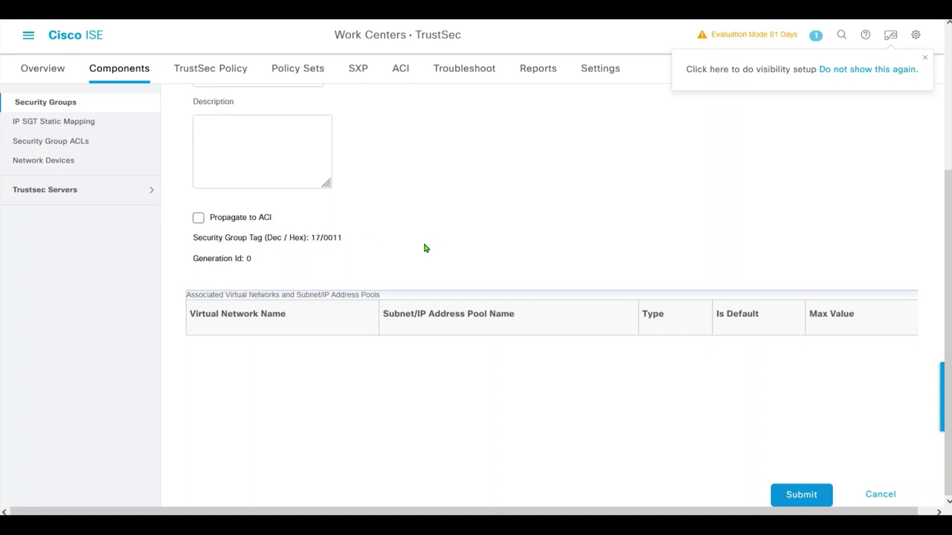
left_click(800, 495)
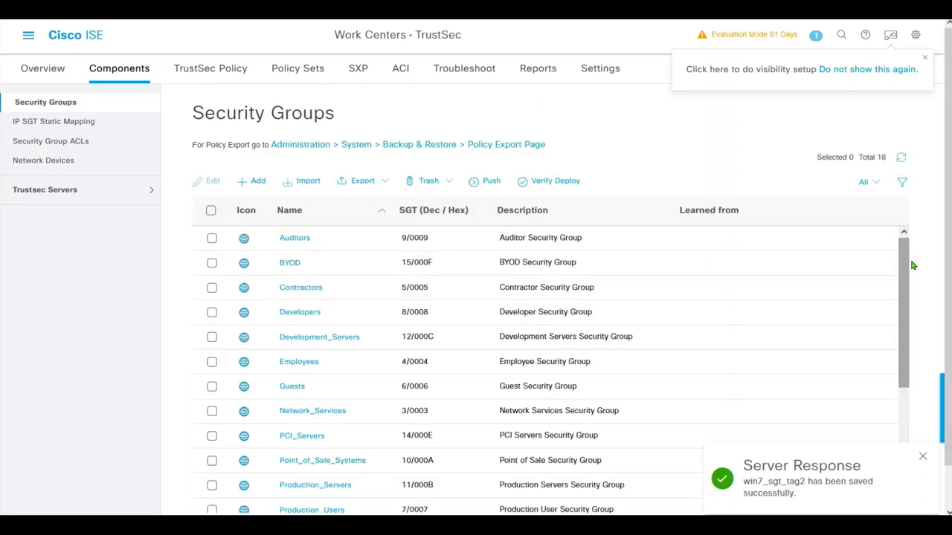
left_click_drag(944, 243, 941, 313)
left_click_drag(899, 265, 607, 441)
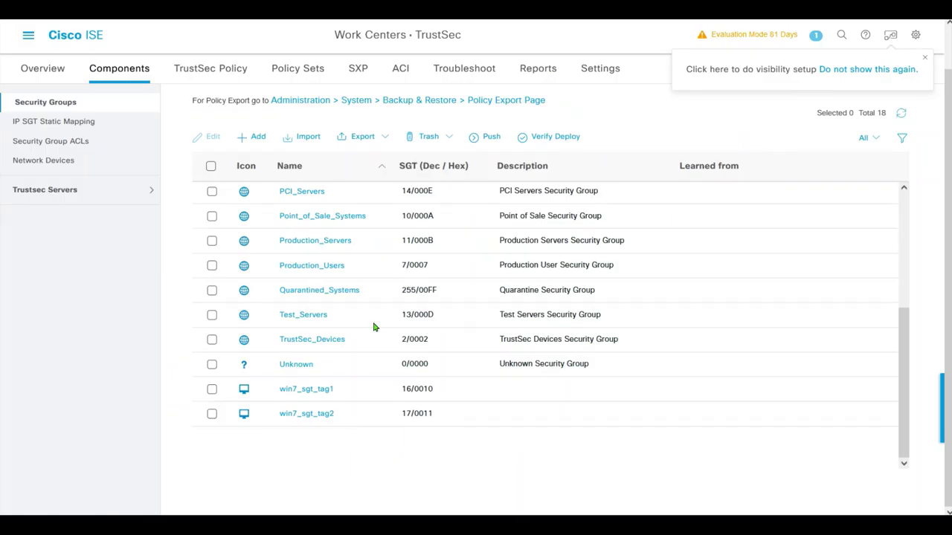
- Create security group win7_sgt_tag3 with the desktop icon, receiving tag 18/0012
left_click(255, 141)
left_click(232, 191)
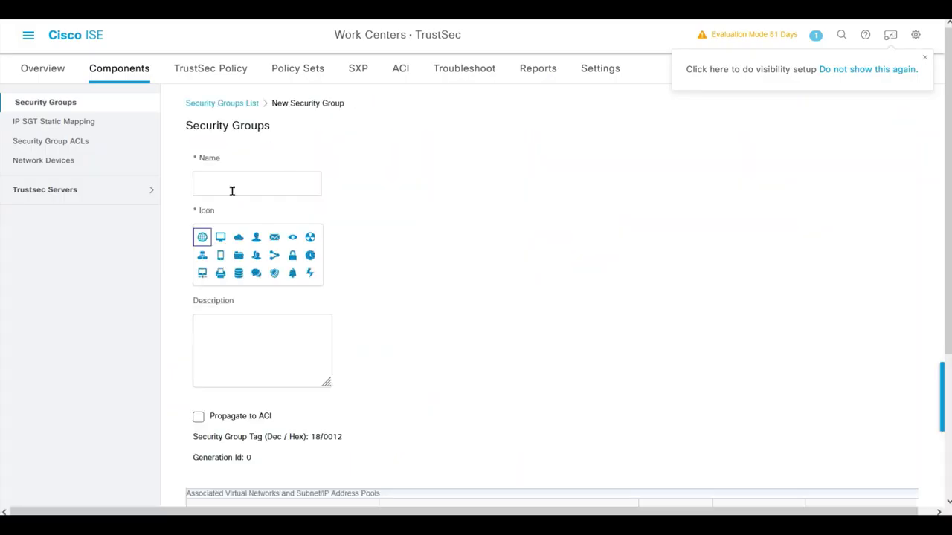
type("[imac]\twin7_sgt_tag2")
left_click_drag(248, 183, 119, 181)
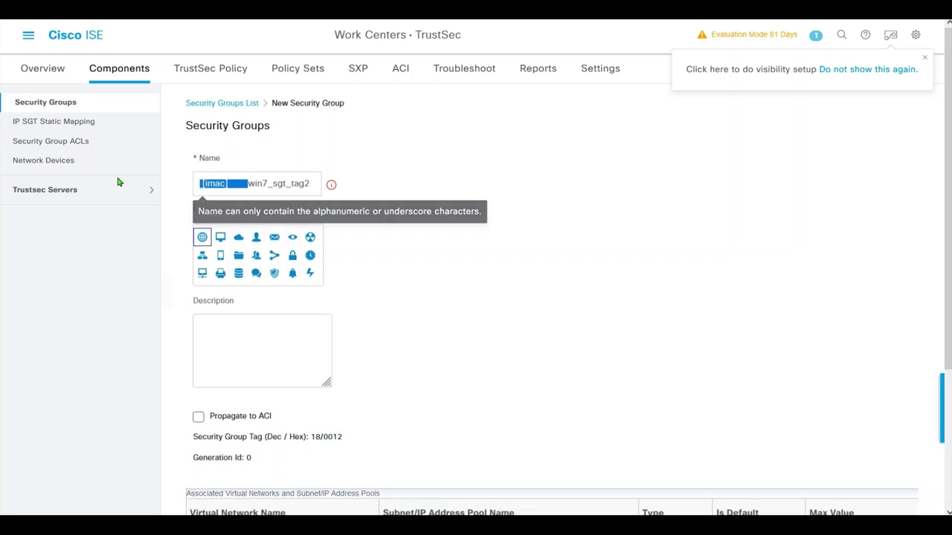
key("BackSpace")
left_click(269, 183)
key("BackSpace")
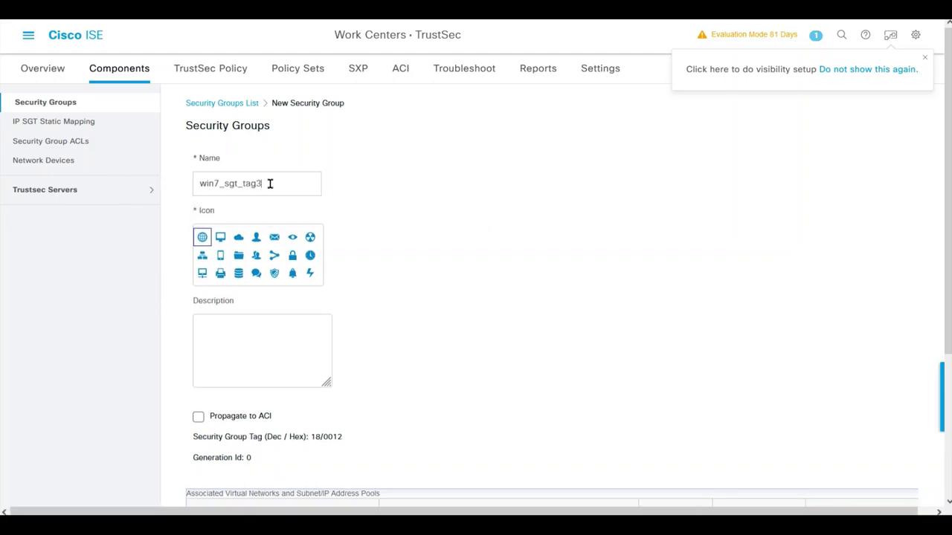
type("3")
left_click(220, 237)
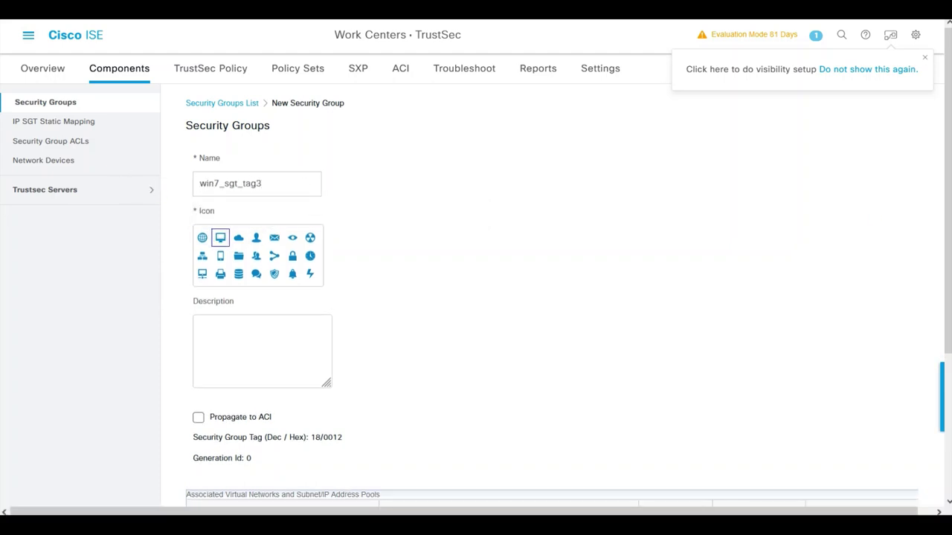
scroll(879, 419, "down", 5)
left_click(803, 496)
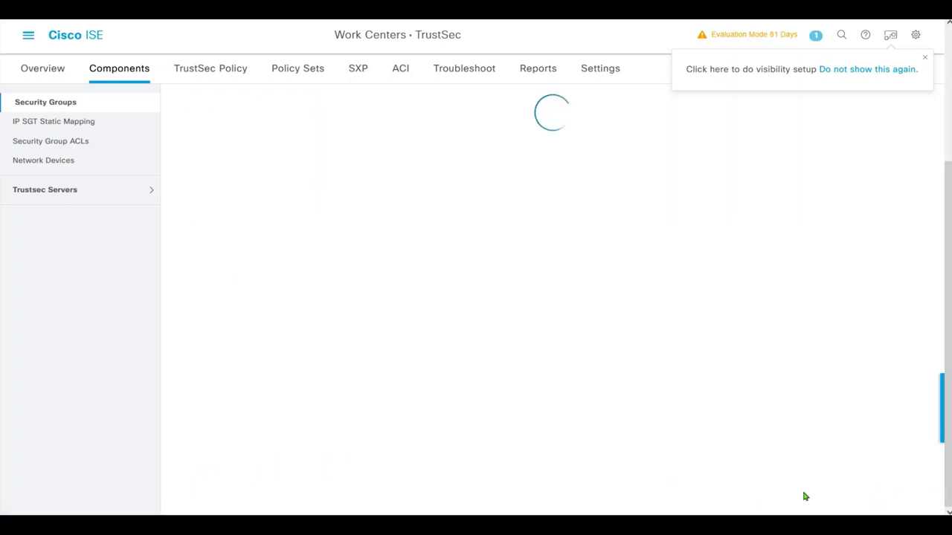
scroll(565, 401, "down", 3)
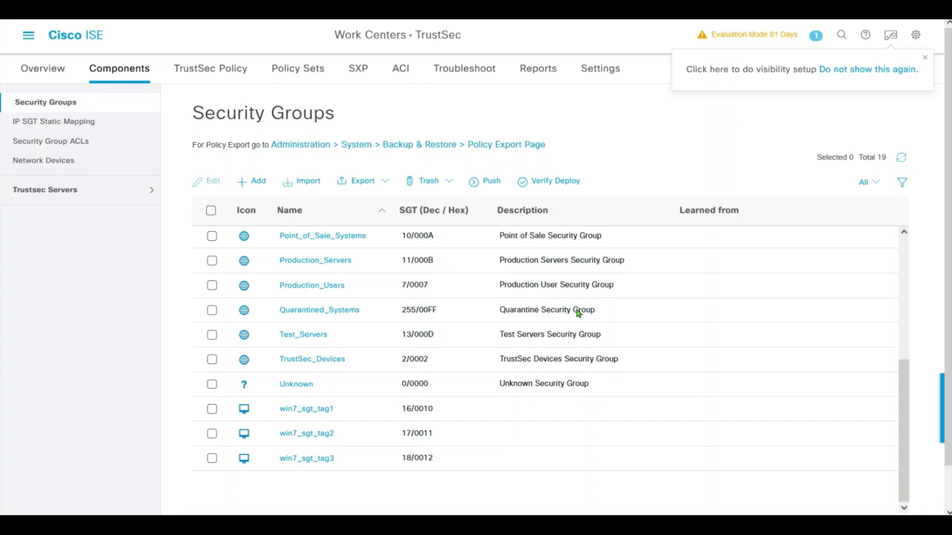
left_click(258, 181)
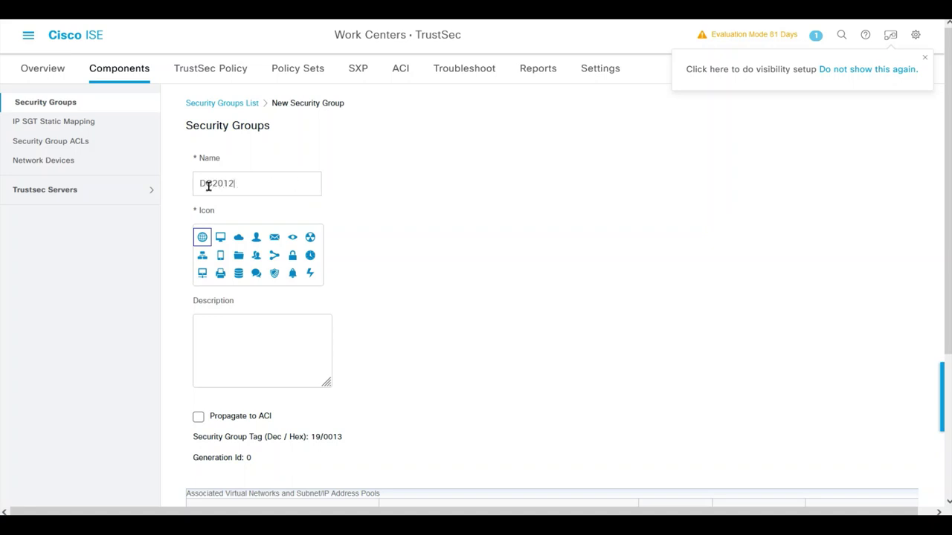
- Save the DC2012 security group with the desktop icon
left_click(220, 238)
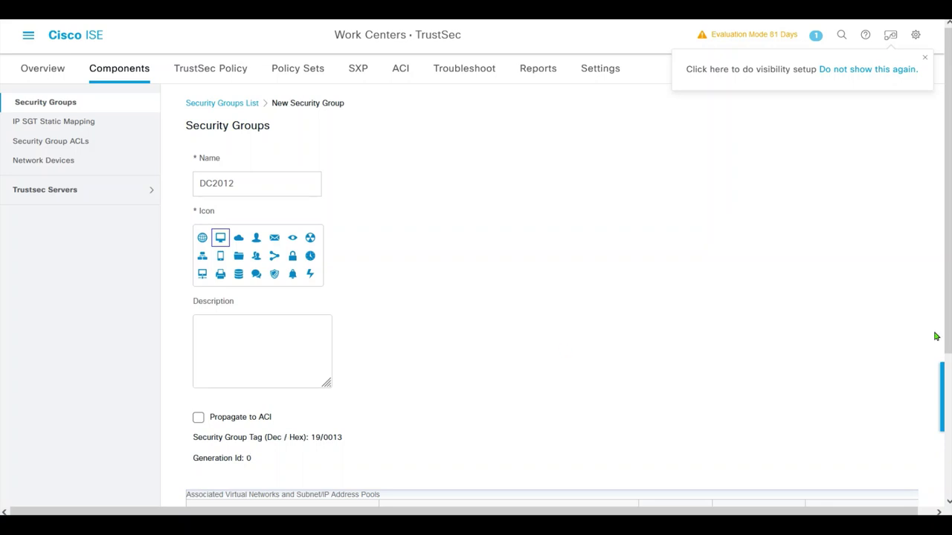
scroll(936, 337, "down", 3)
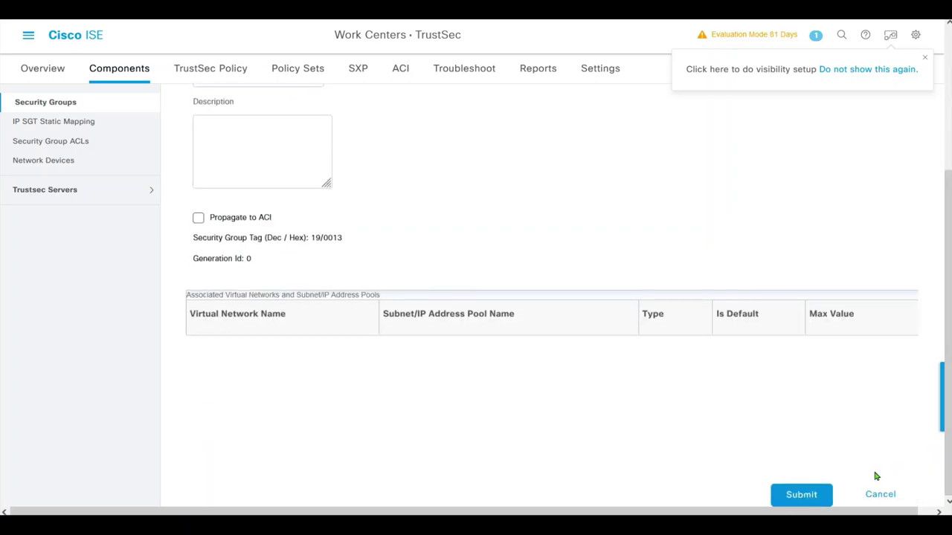
left_click(808, 494)
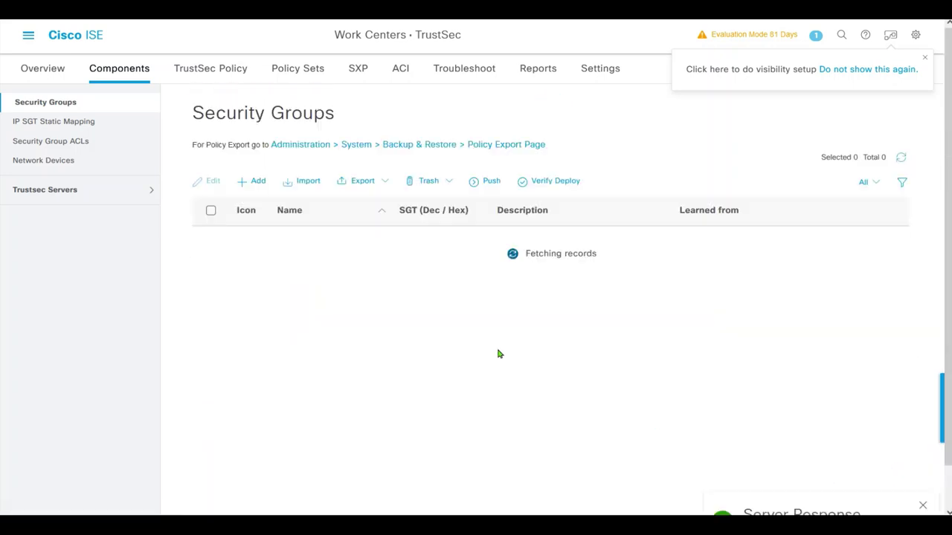
- Create security group MGMT_NET with the network hierarchy icon, correcting the hyphen to an underscore
left_click(251, 183)
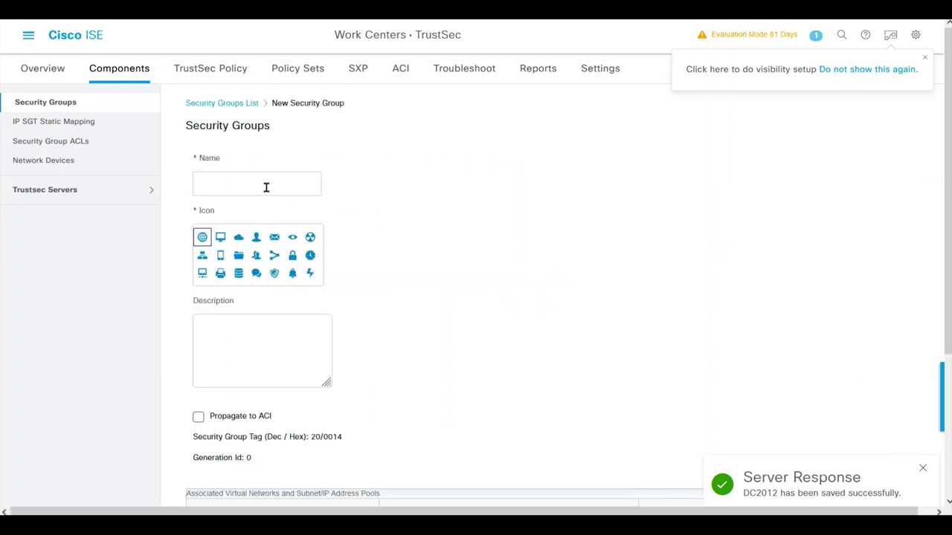
type("mgmt")
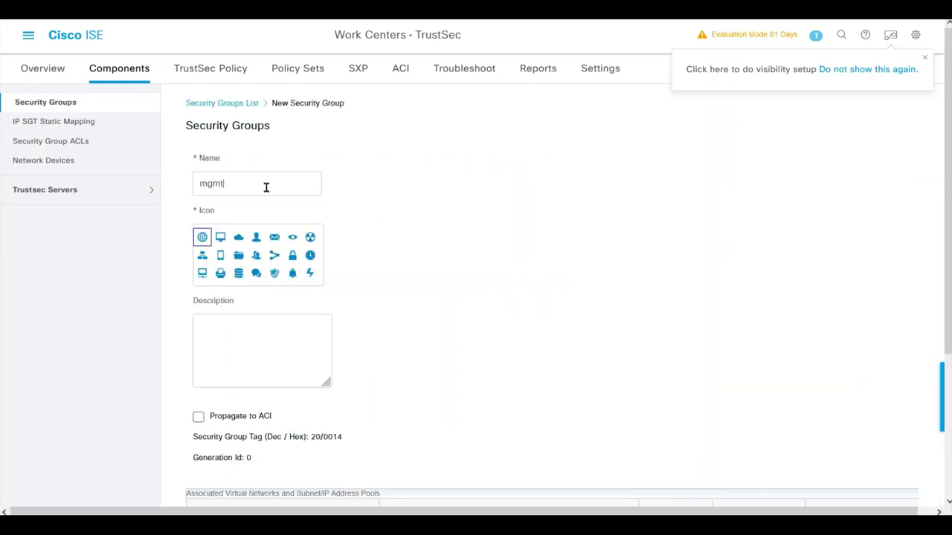
key("BackSpace")
type("MGMT-NET")
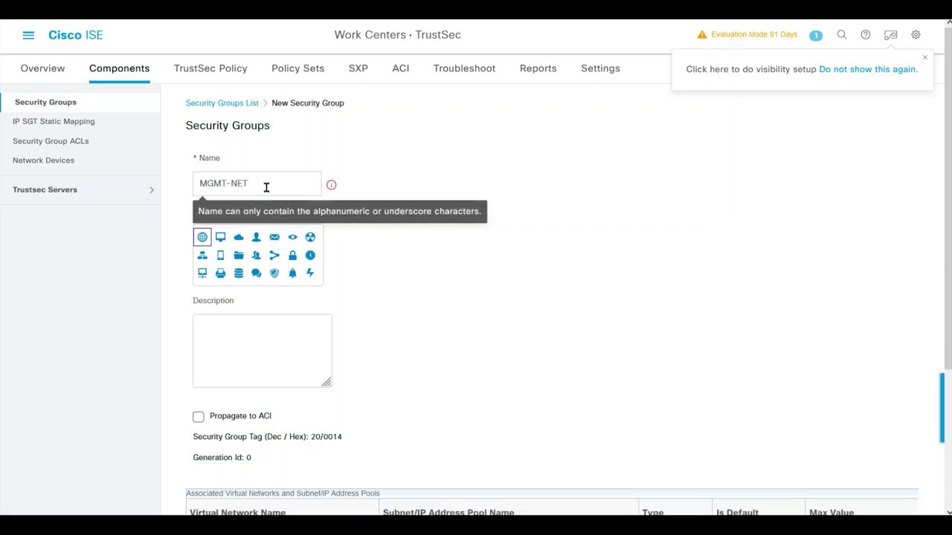
left_click(202, 255)
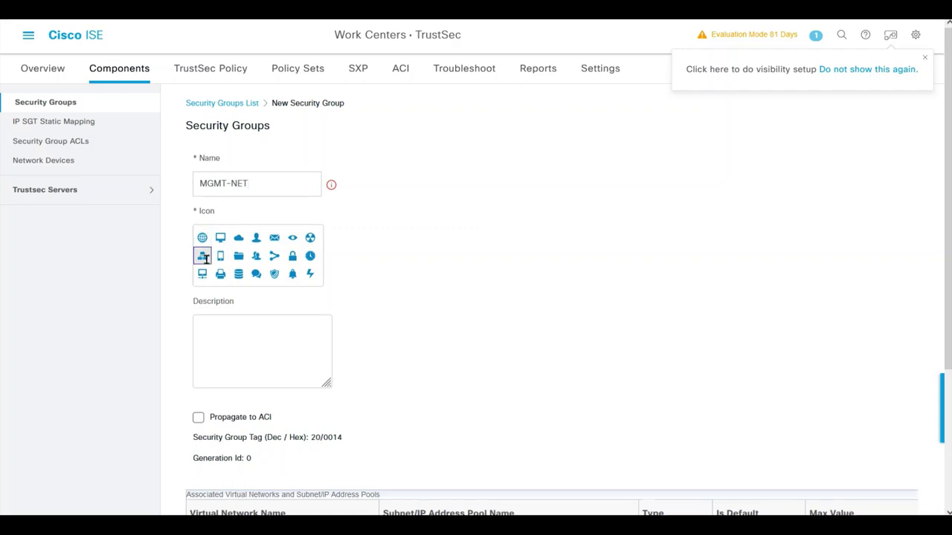
scroll(943, 225, "down", 3)
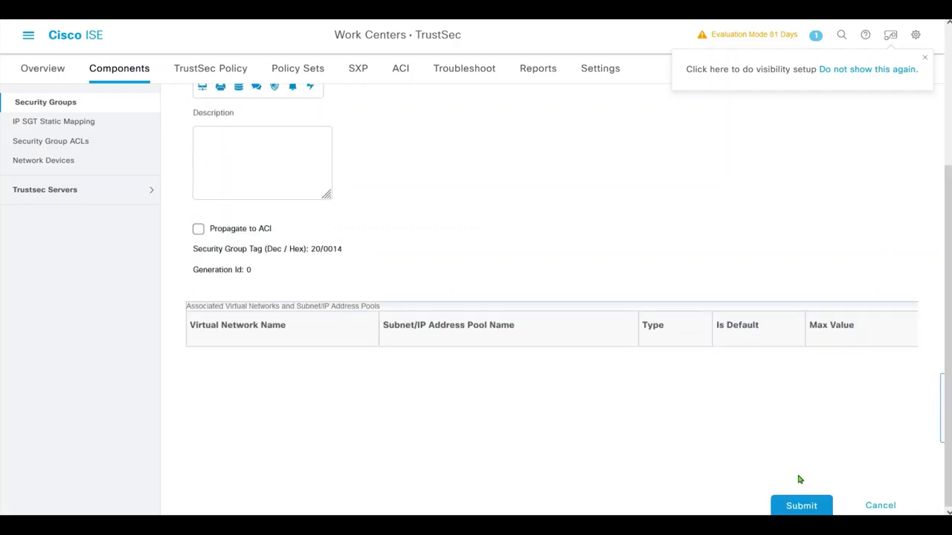
left_click(802, 506)
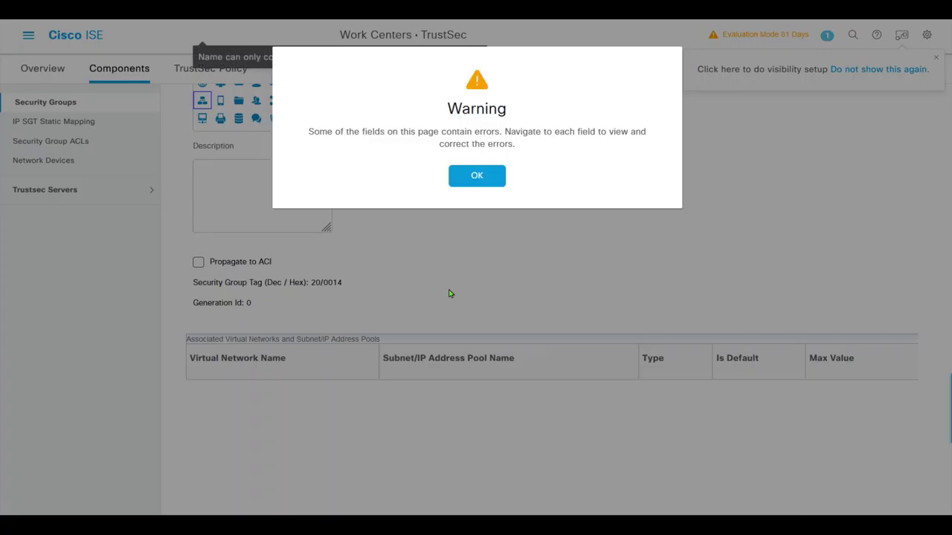
left_click(468, 178)
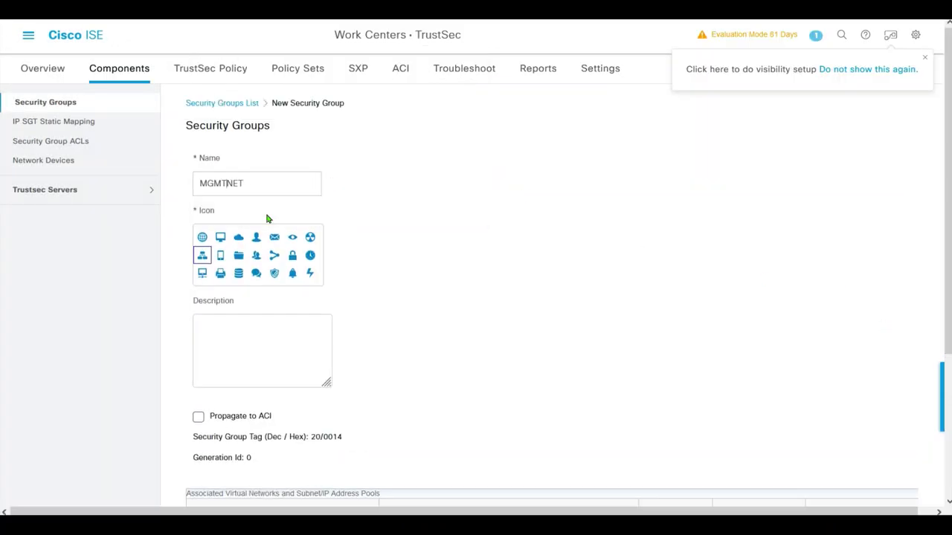
key("BackSpace")
type("_")
scroll(948, 197, "down", 3)
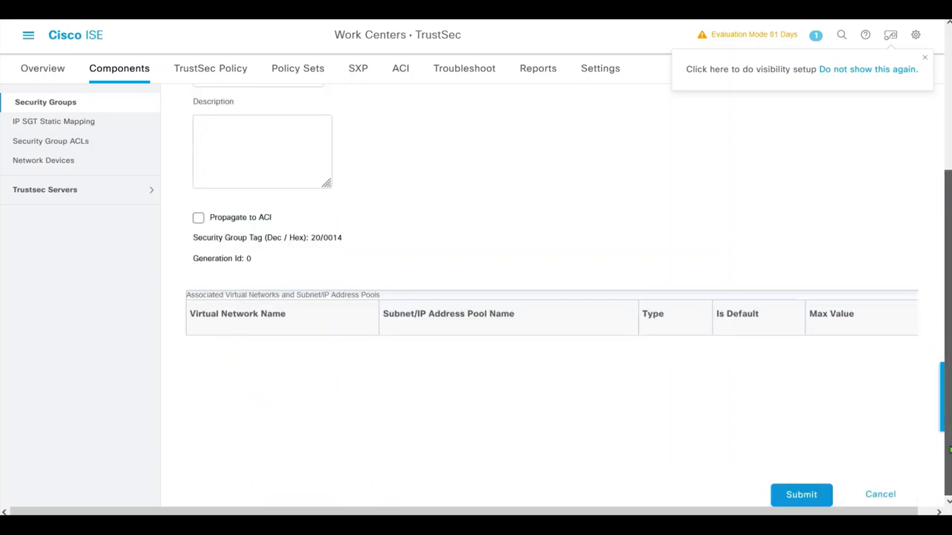
left_click(792, 496)
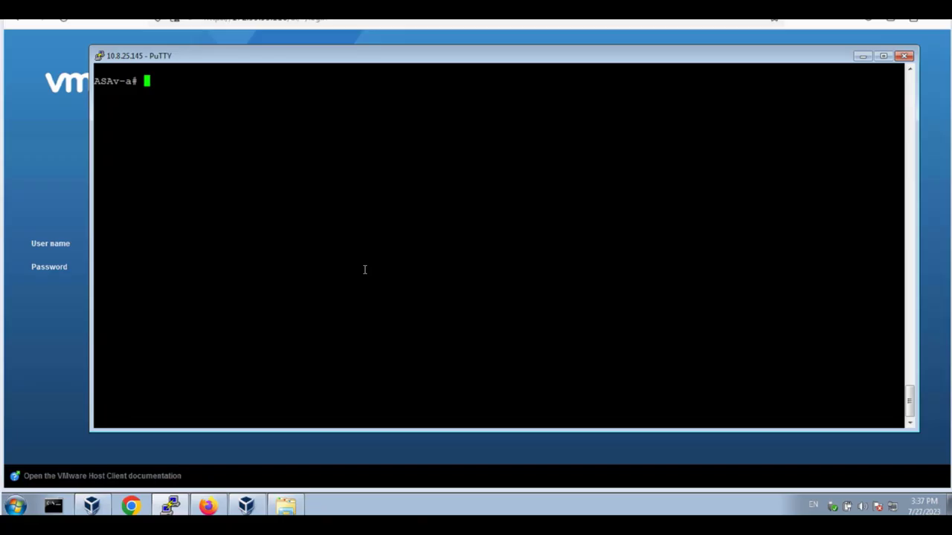
- Refresh the ASAv's CTS environment data from ISE with cts refresh environment-data
type("cts refre")
key("Tab")
type("env")
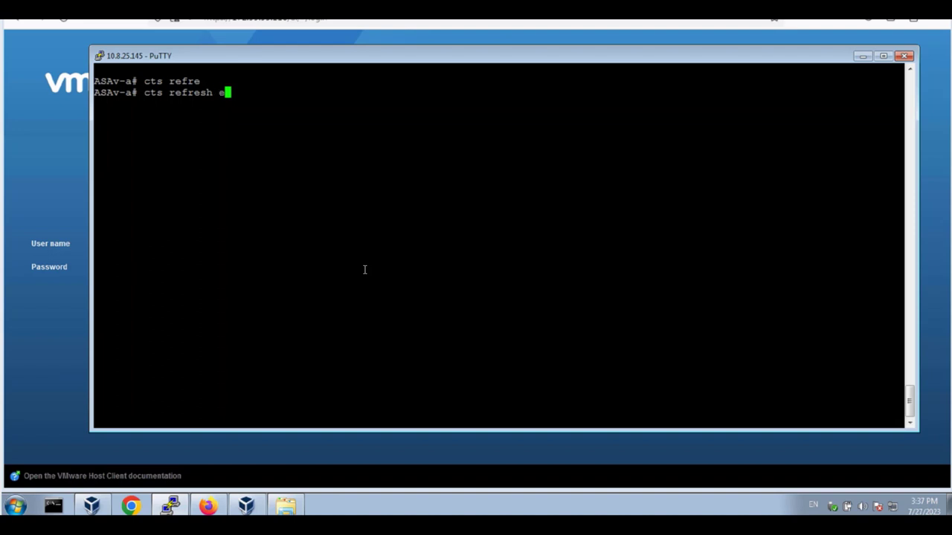
key("Tab")
key("Return")
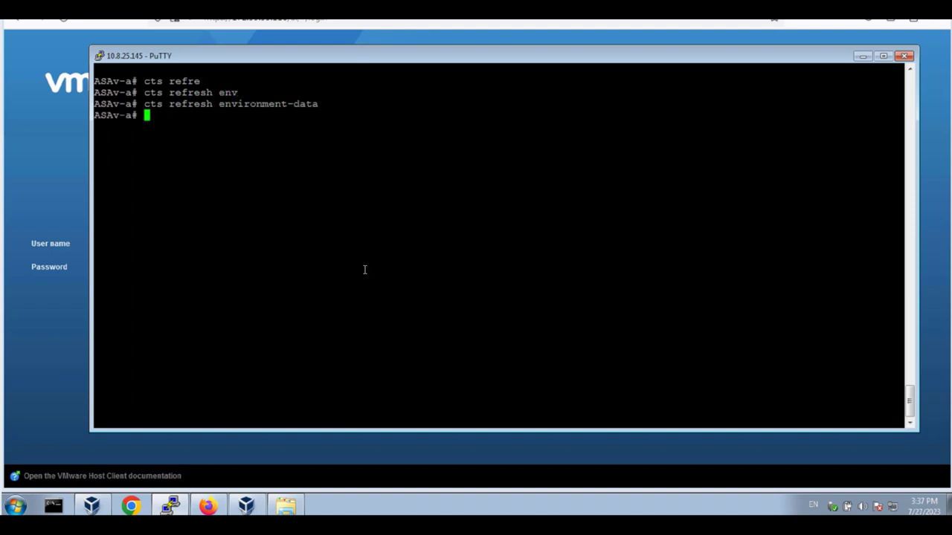
- List the sg-table, confirming 22 entries including the win7 groups, DC2012 and MGMT_NET
type("show cts env")
key("Tab")
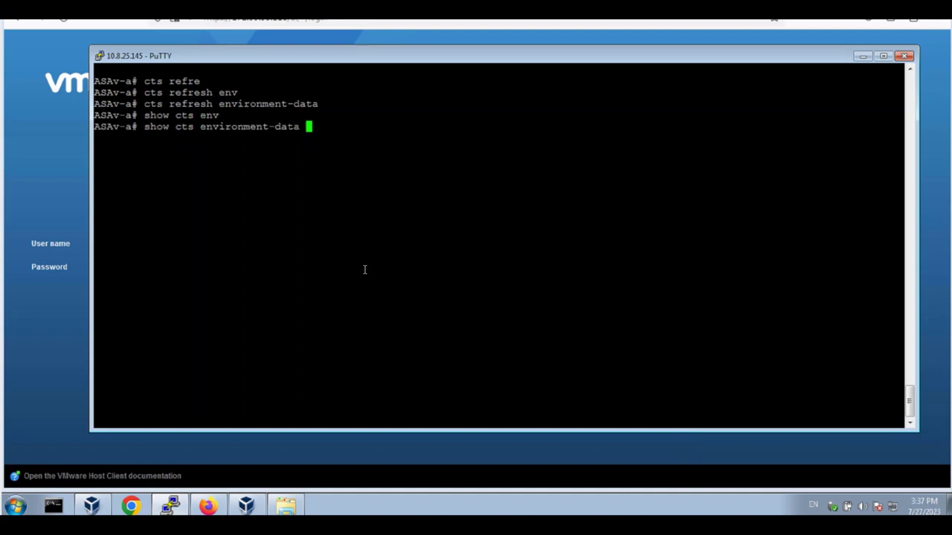
type("sg")
key("Tab")
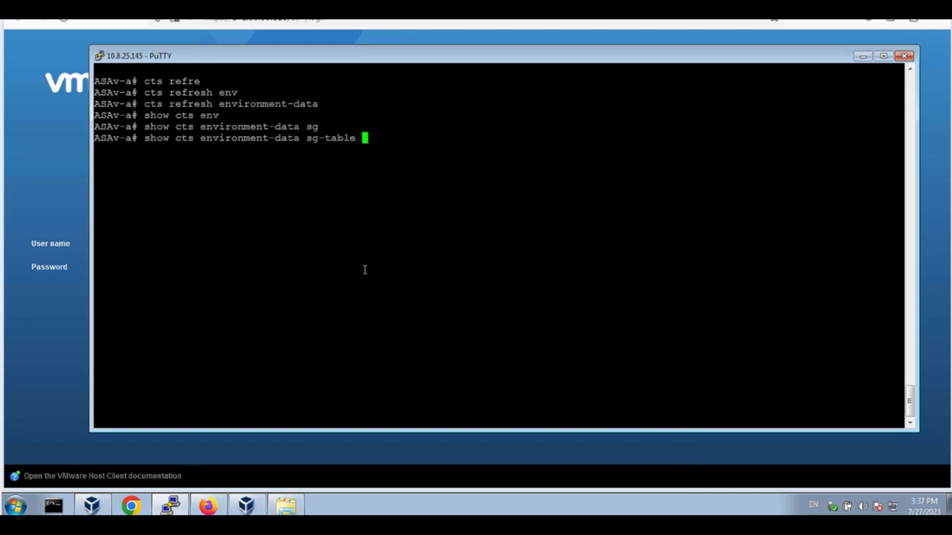
key("Return")
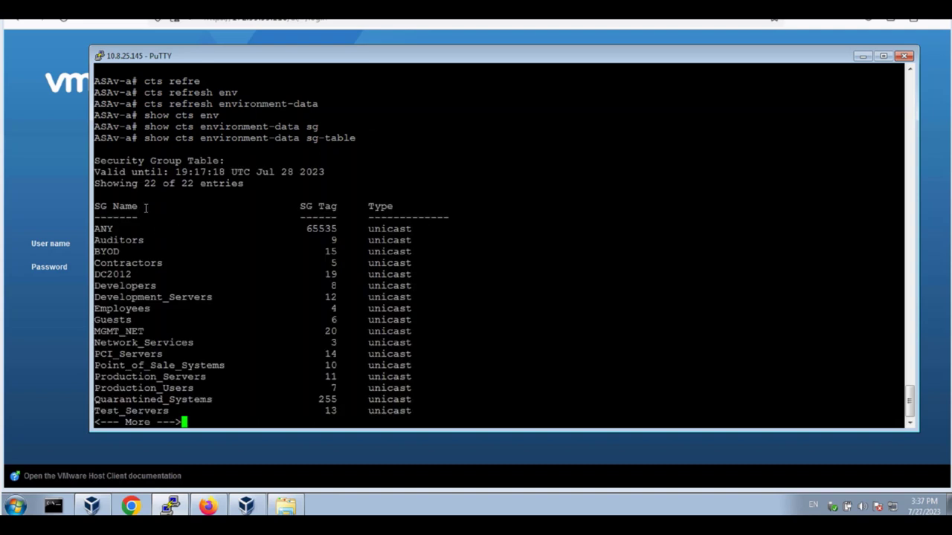
key("space")
left_click_drag(133, 130, 230, 137)
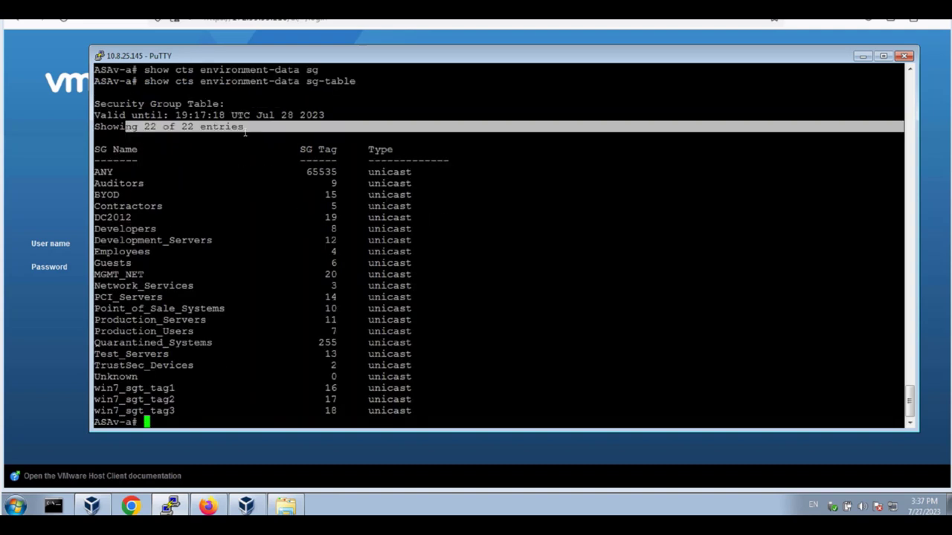
left_click(235, 142)
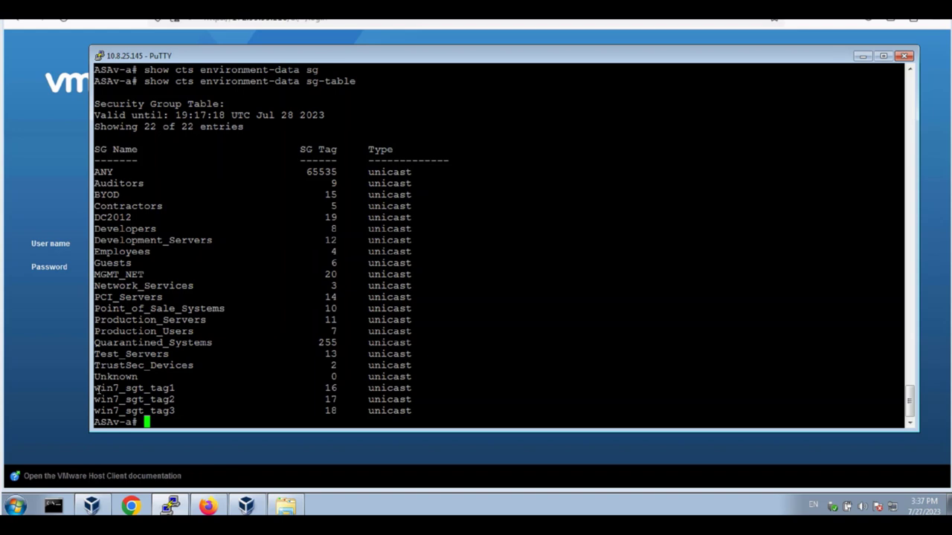
left_click_drag(97, 390, 212, 413)
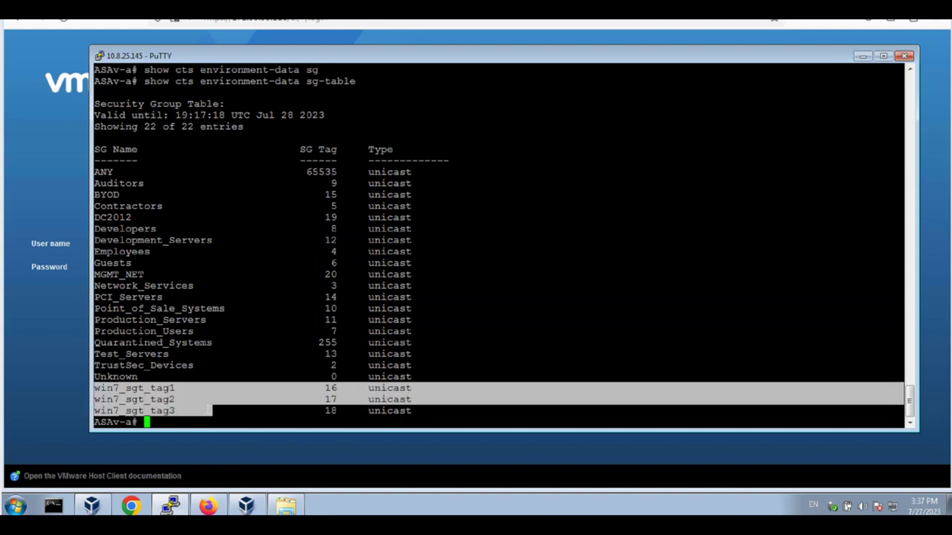
left_click(148, 303)
left_click_drag(96, 217, 139, 217)
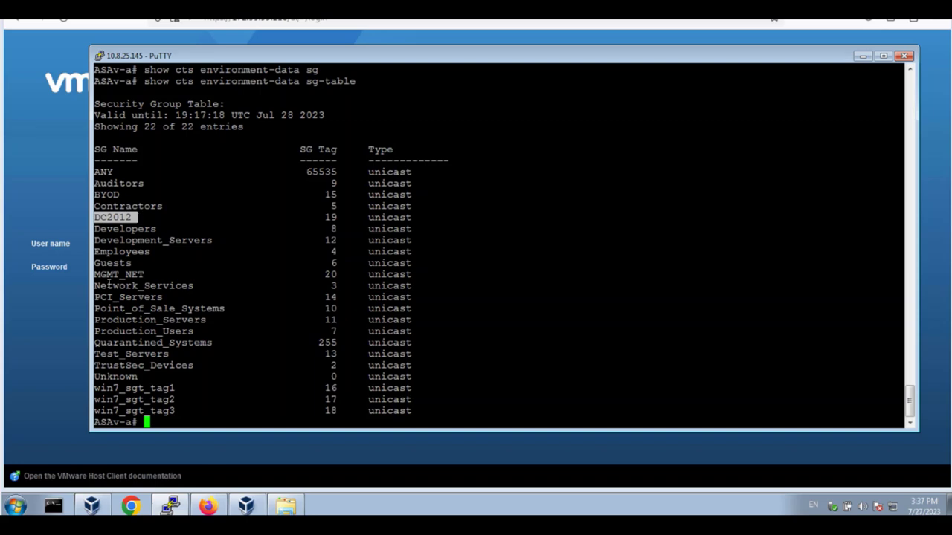
left_click_drag(94, 273, 154, 274)
left_click(158, 273)
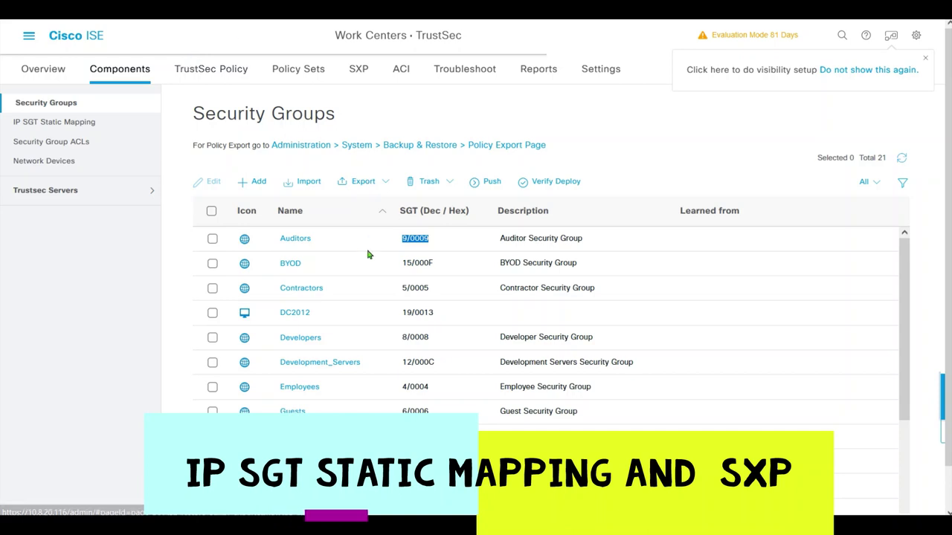
- Check the Auditors tag 9/0009, then show the main menu's Administration section
left_click(456, 243)
left_click_drag(456, 243, 389, 241)
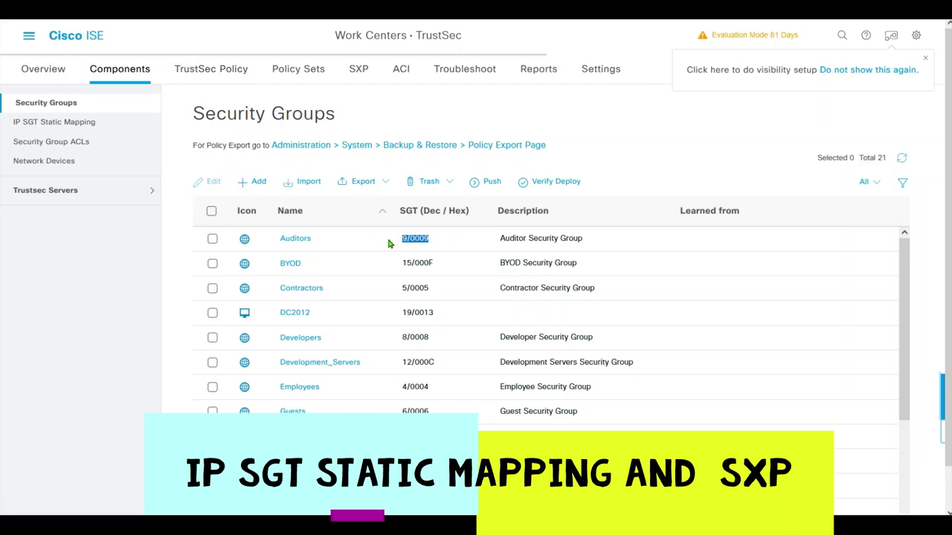
left_click(391, 243)
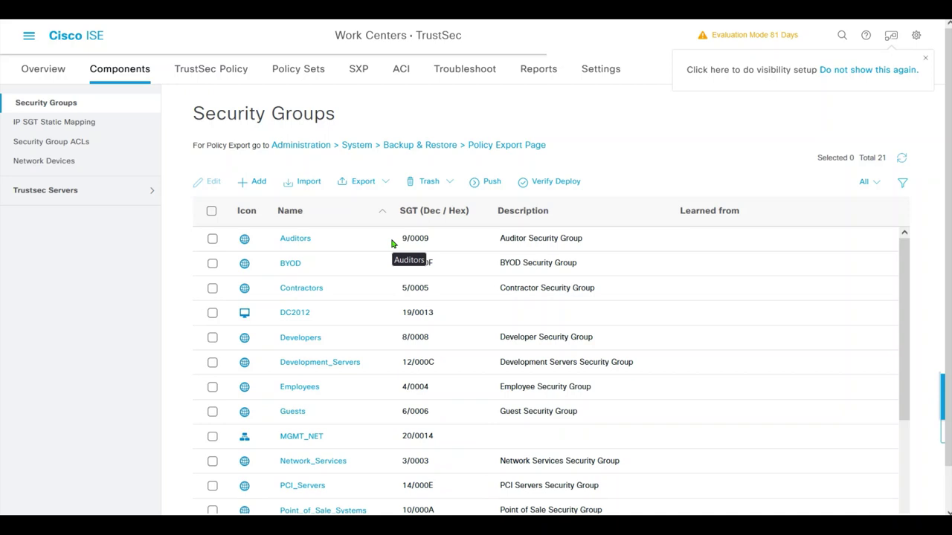
left_click(29, 35)
left_click(611, 81)
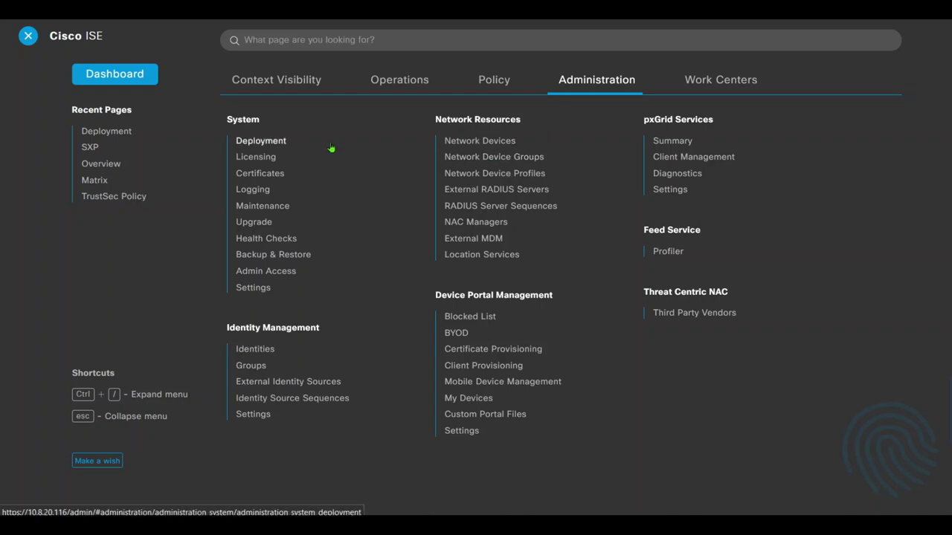
- On the ise-a deployment node, turn on SXP, Passive Identity and pxGrid, then save
left_click(276, 142)
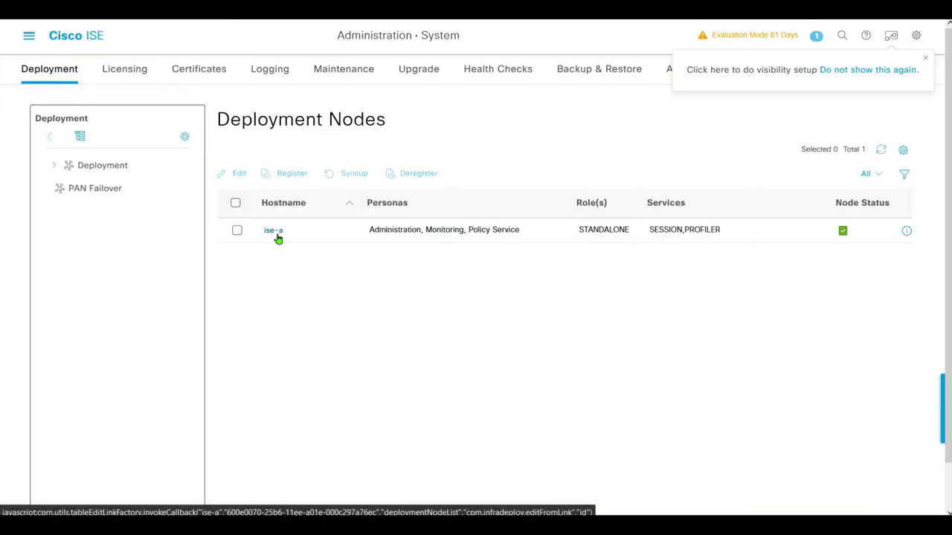
left_click(276, 236)
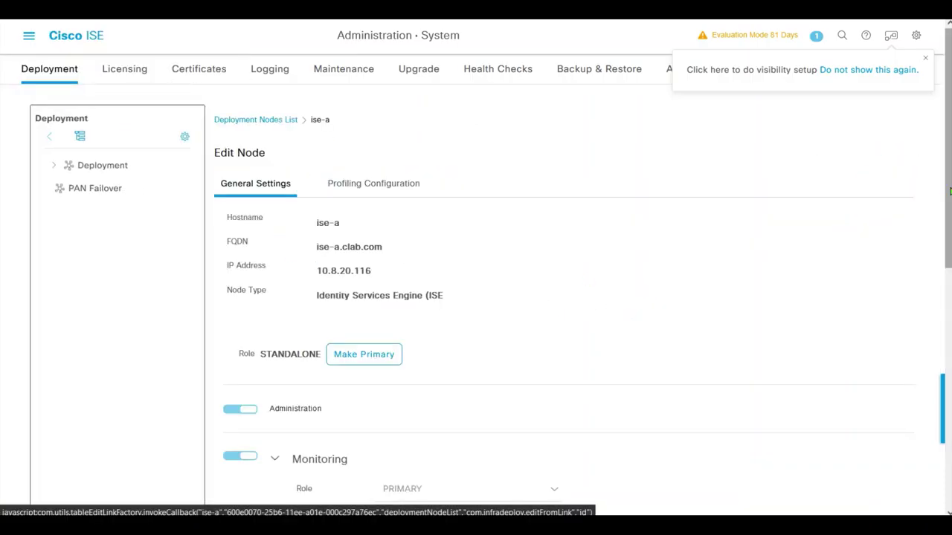
left_click_drag(950, 192, 905, 429)
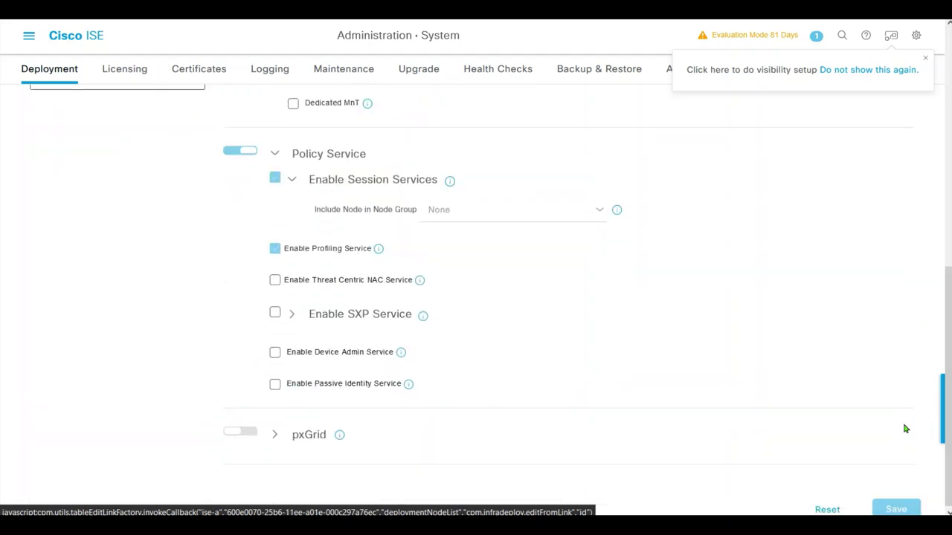
left_click(274, 313)
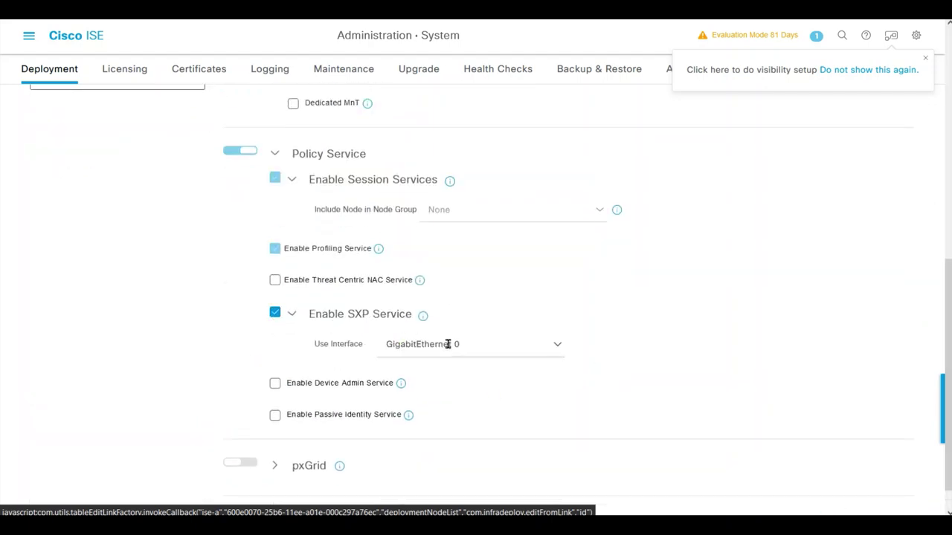
left_click(275, 417)
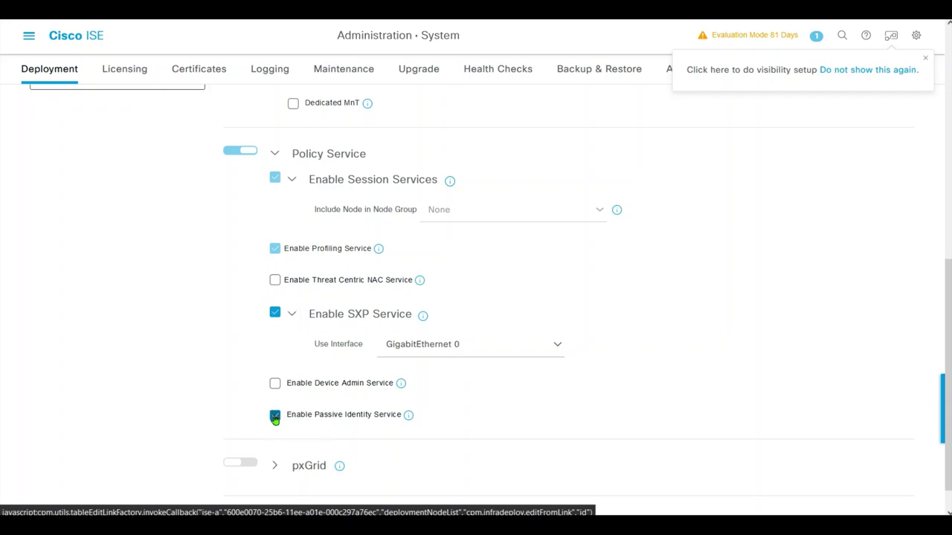
left_click(246, 466)
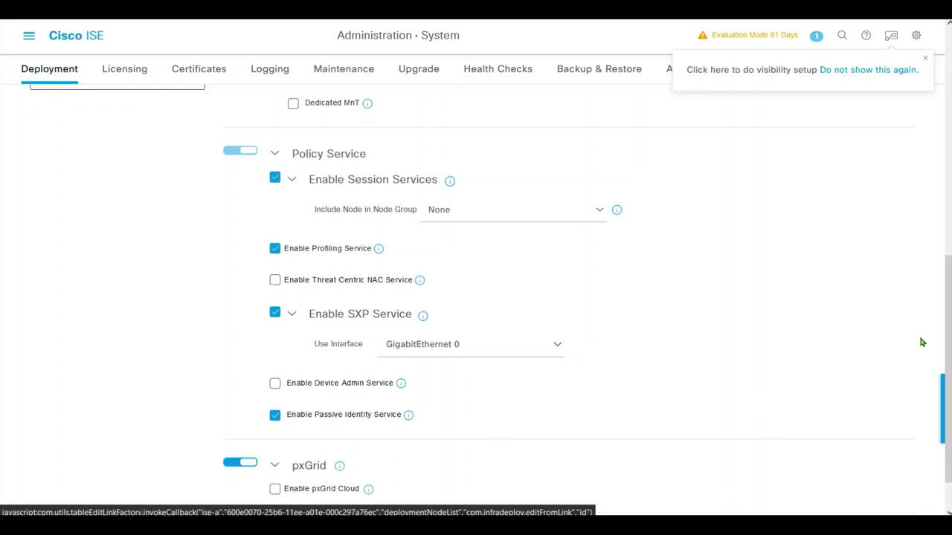
scroll(939, 371, "down", 1)
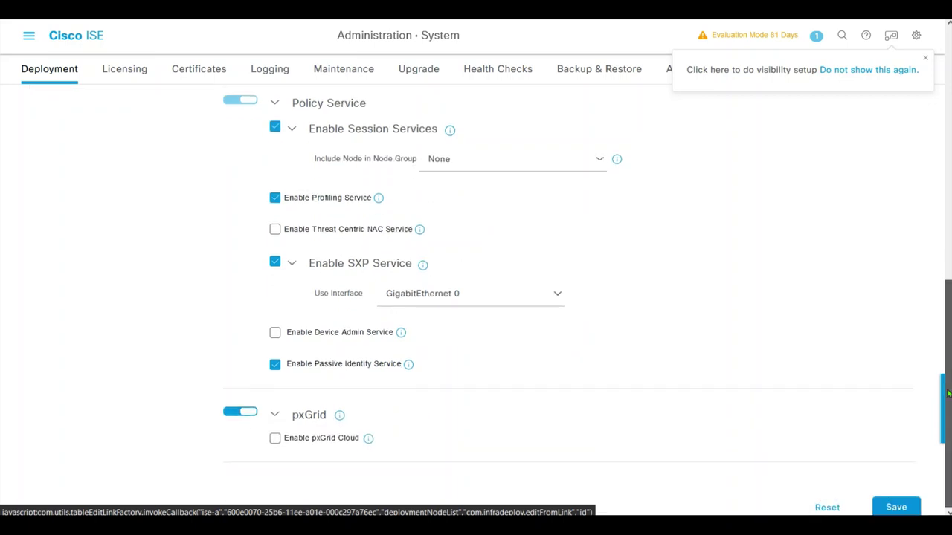
left_click(896, 507)
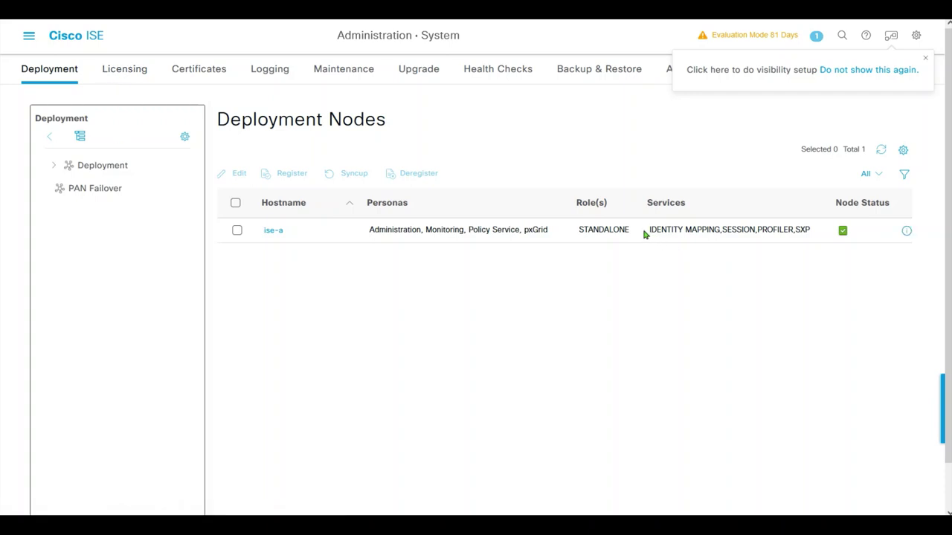
left_click_drag(643, 233, 816, 233)
left_click(816, 238)
left_click(28, 35)
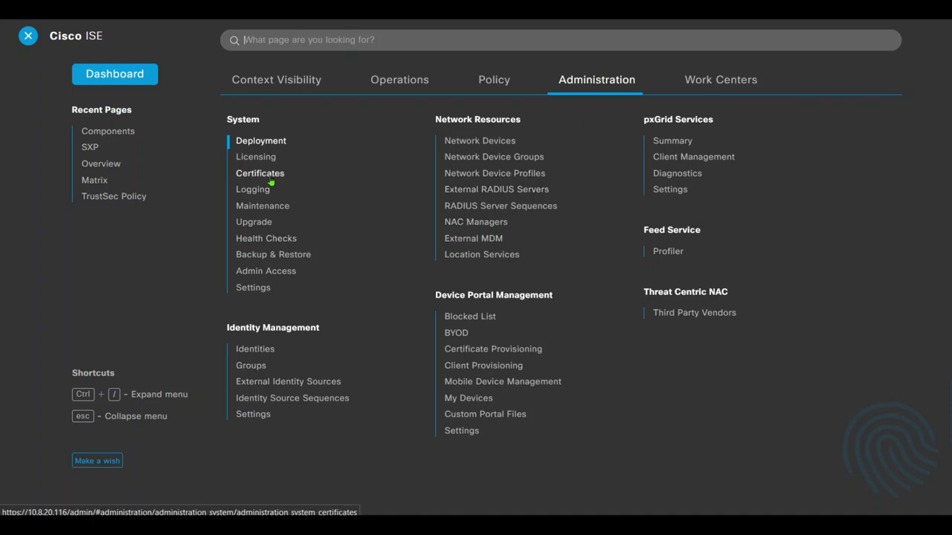
- Start a new TrustSec IP-SGT static mapping for address 10.1.2.240
left_click(680, 80)
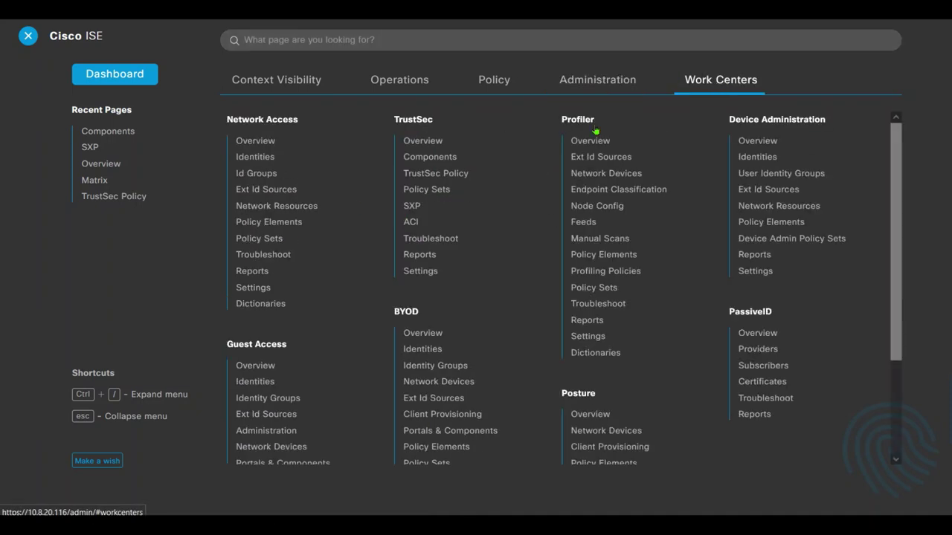
left_click(430, 157)
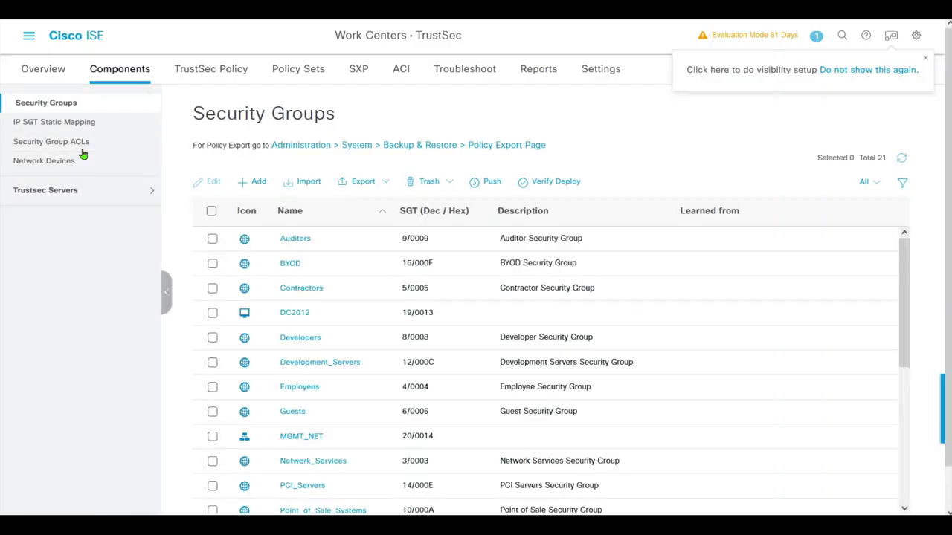
left_click(88, 124)
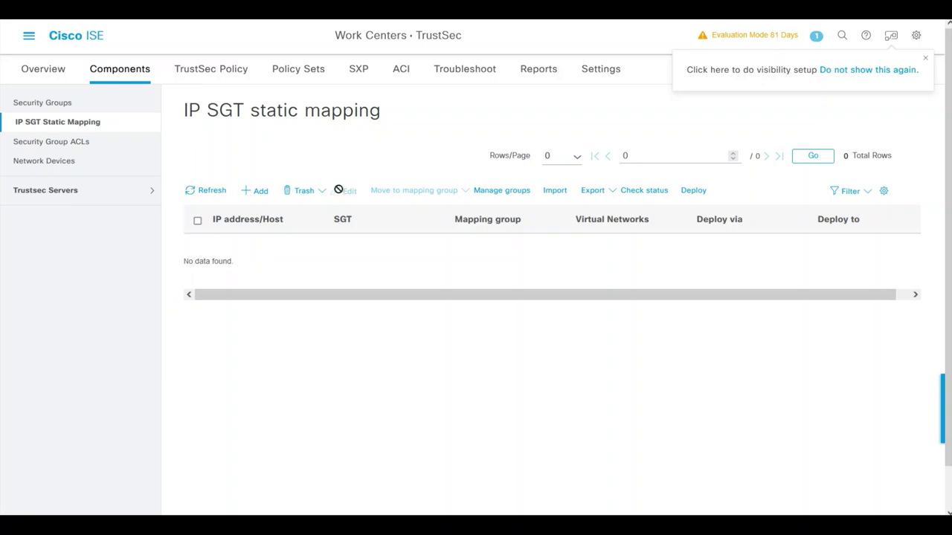
left_click(256, 190)
left_click(435, 192)
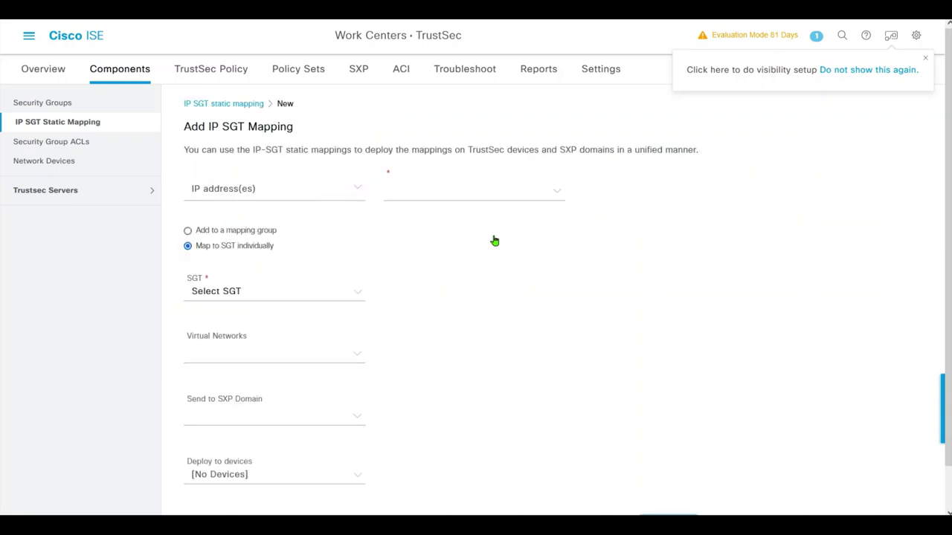
left_click(450, 194)
type("10.1.2.240")
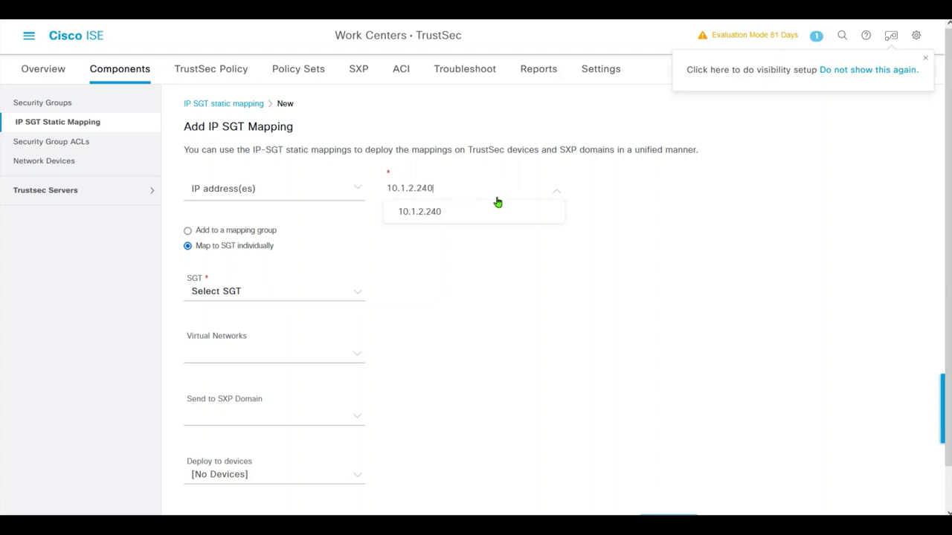
left_click(511, 213)
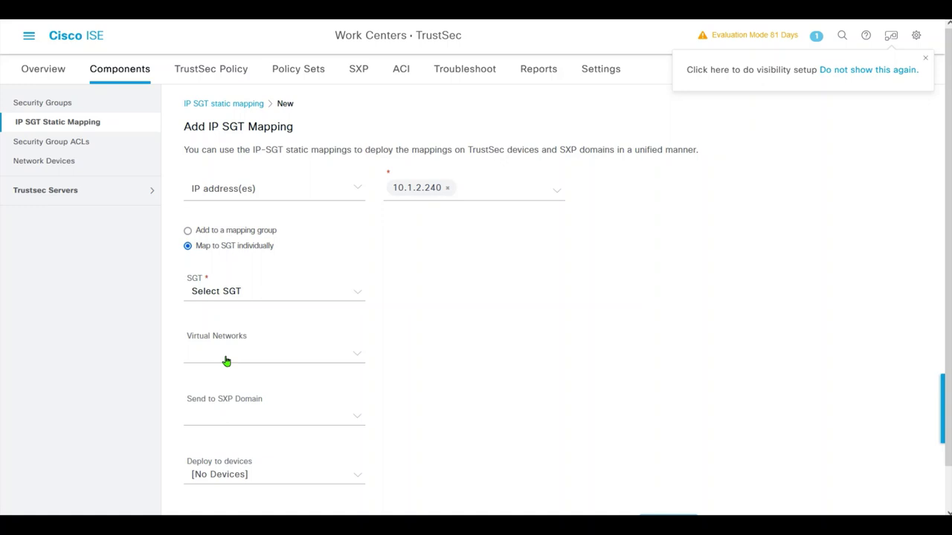
- Assign the DC2012 security group tag and the default SXP domain to the mapping
left_click(254, 296)
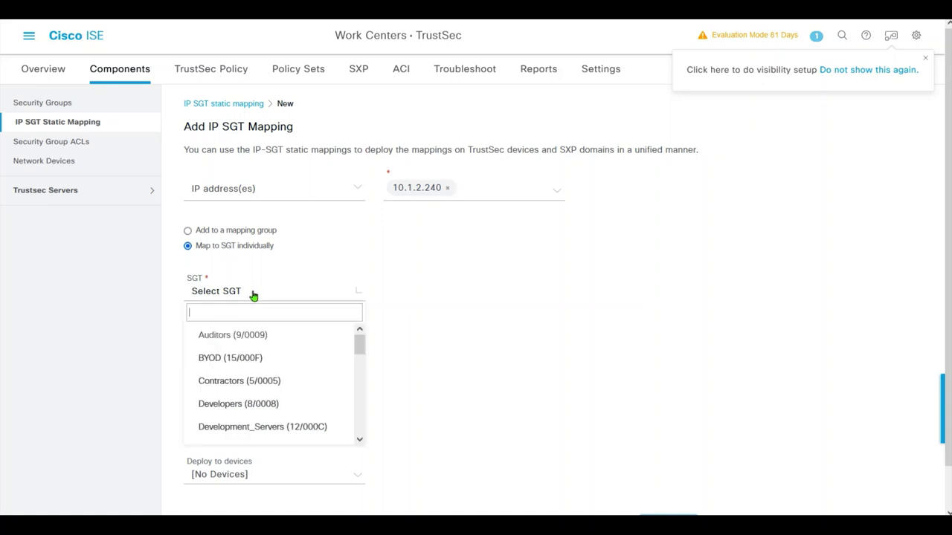
left_click(292, 316)
type("dc")
left_click(269, 333)
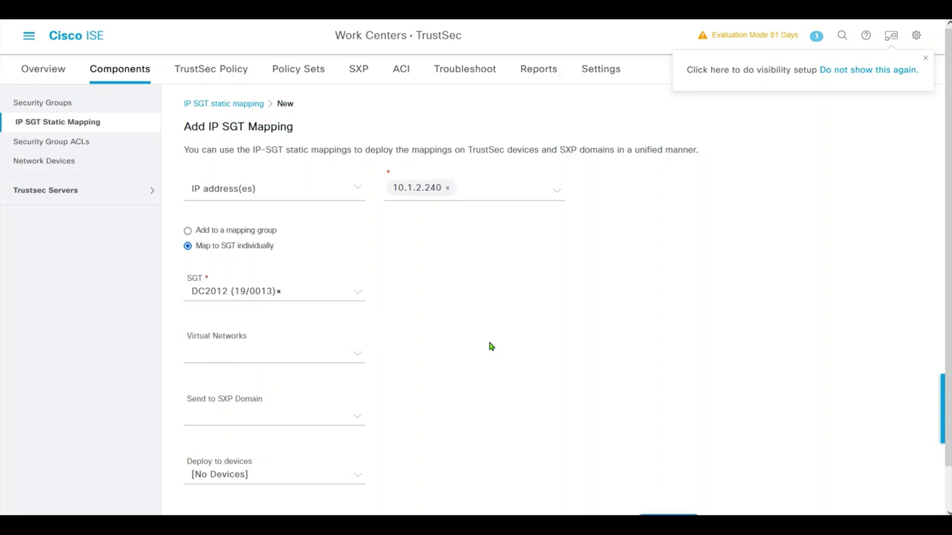
left_click(319, 418)
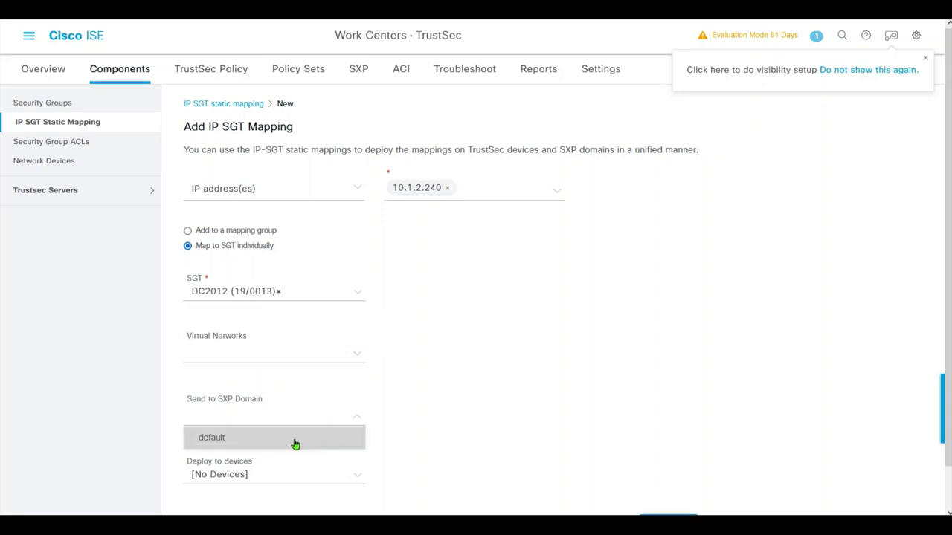
left_click(294, 440)
- Deploy the 10.1.2.240 mapping to All TrustSec Devices and save it
left_click_drag(943, 383, 943, 459)
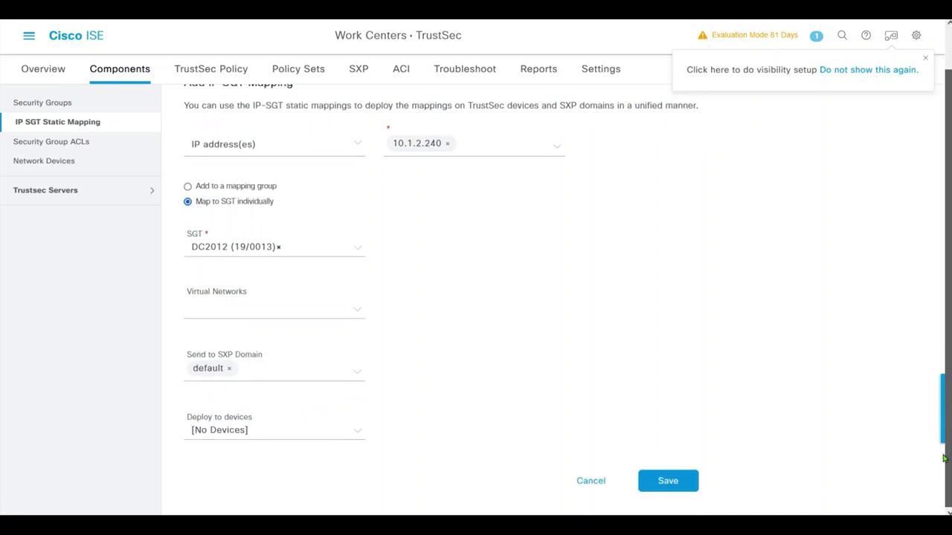
left_click(341, 435)
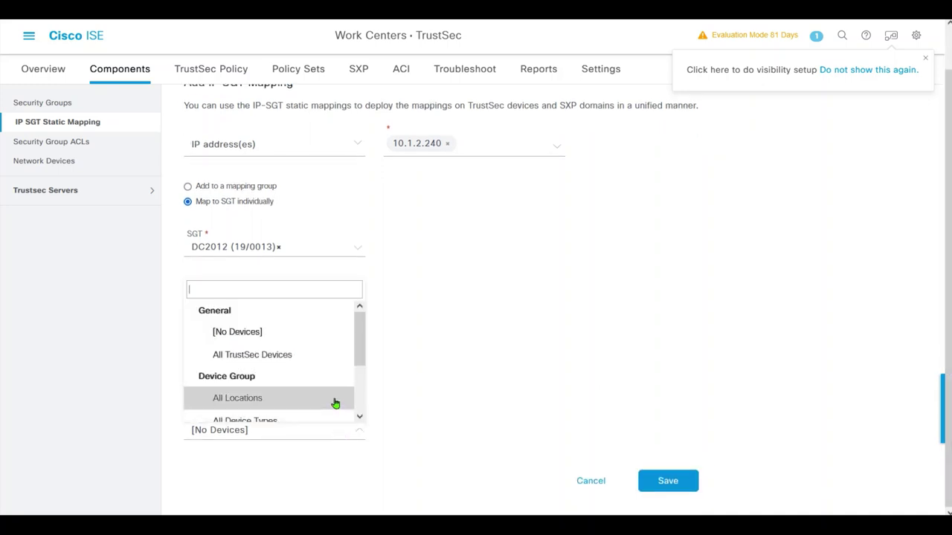
left_click_drag(358, 343, 358, 388)
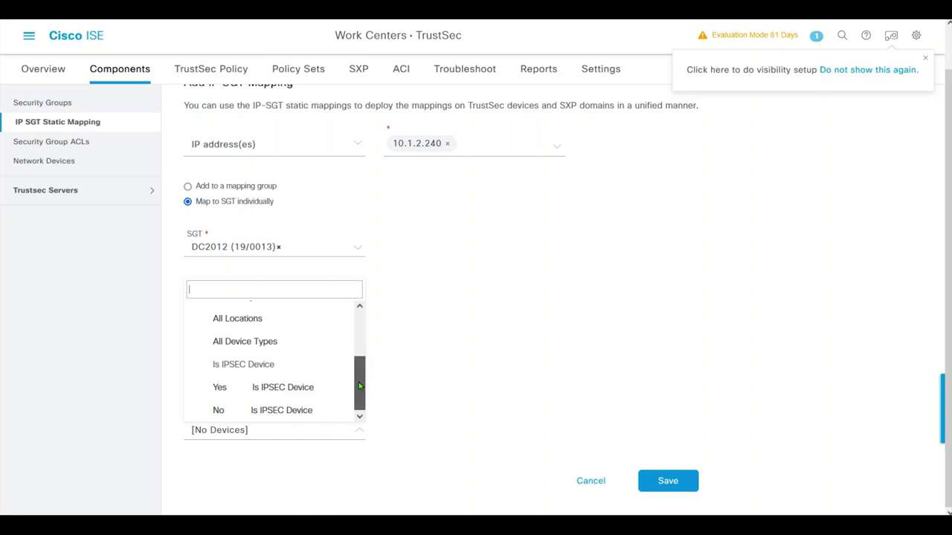
mouse_move(359, 386)
left_mouse_down()
mouse_move(359, 359)
mouse_move(359, 386)
left_mouse_up()
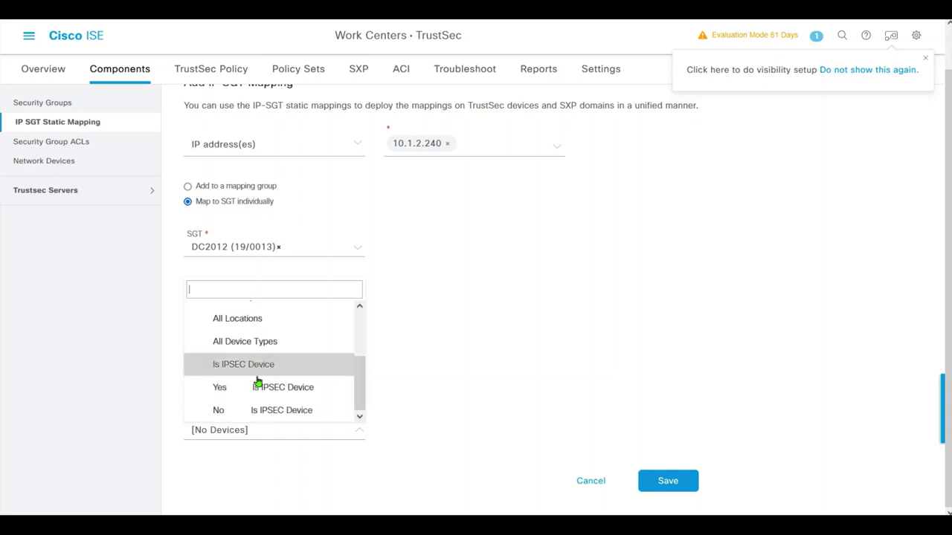
left_click(257, 387)
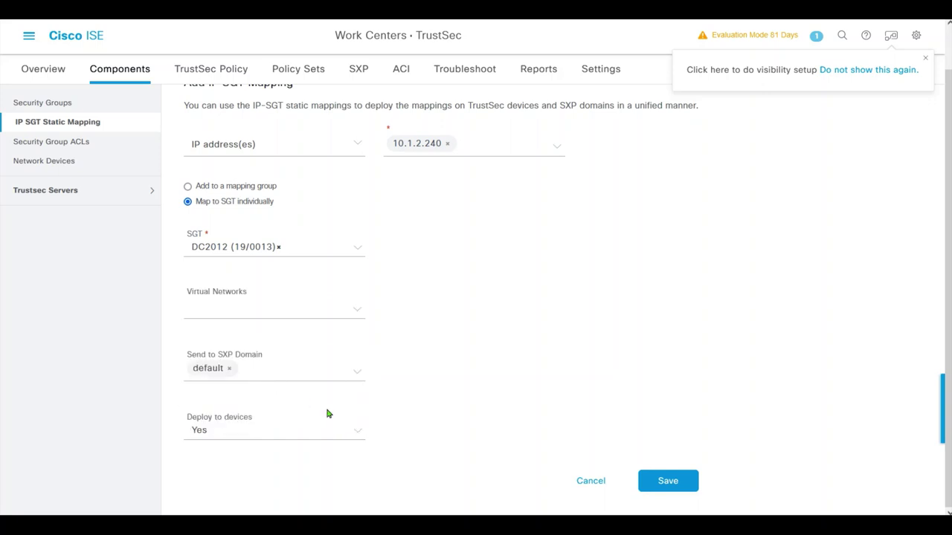
left_click(297, 435)
left_click(295, 434)
left_click(257, 435)
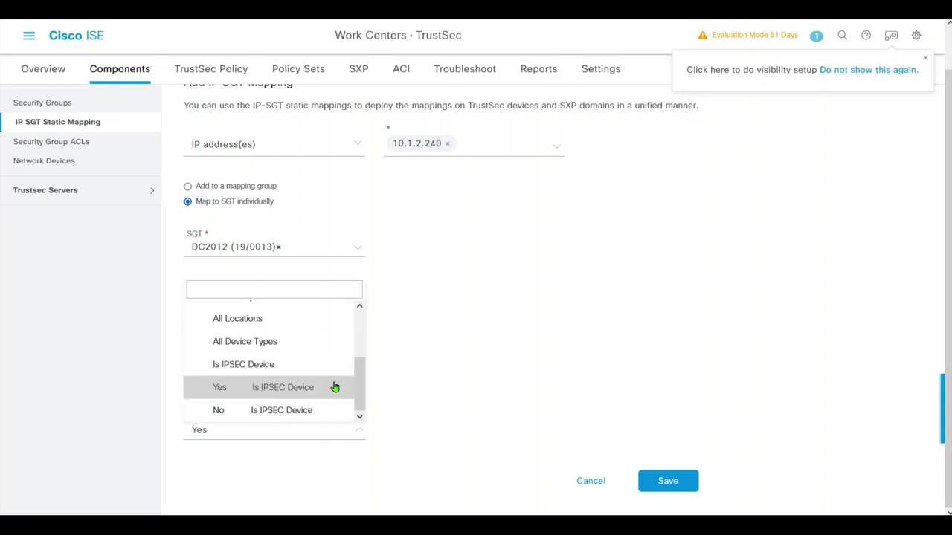
scroll(347, 349, "up", 3)
left_click(346, 343)
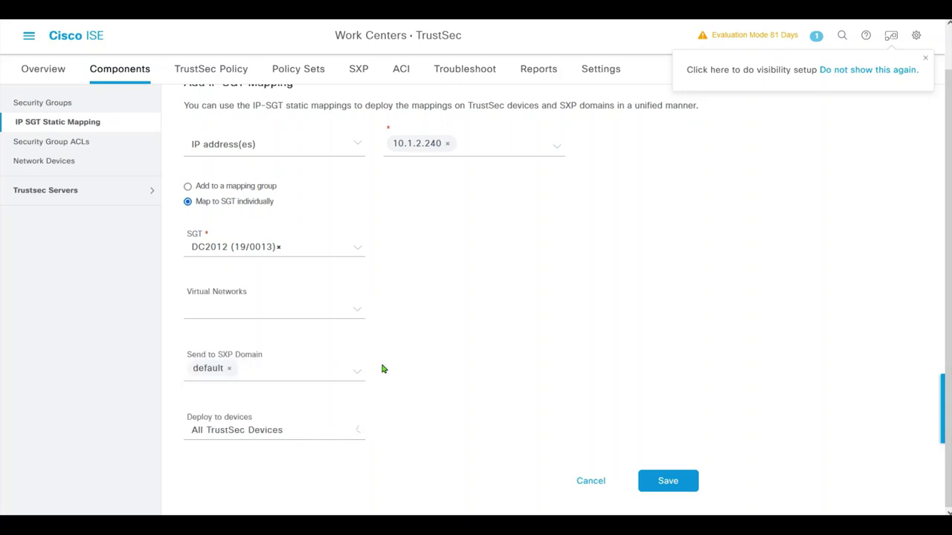
left_click(675, 481)
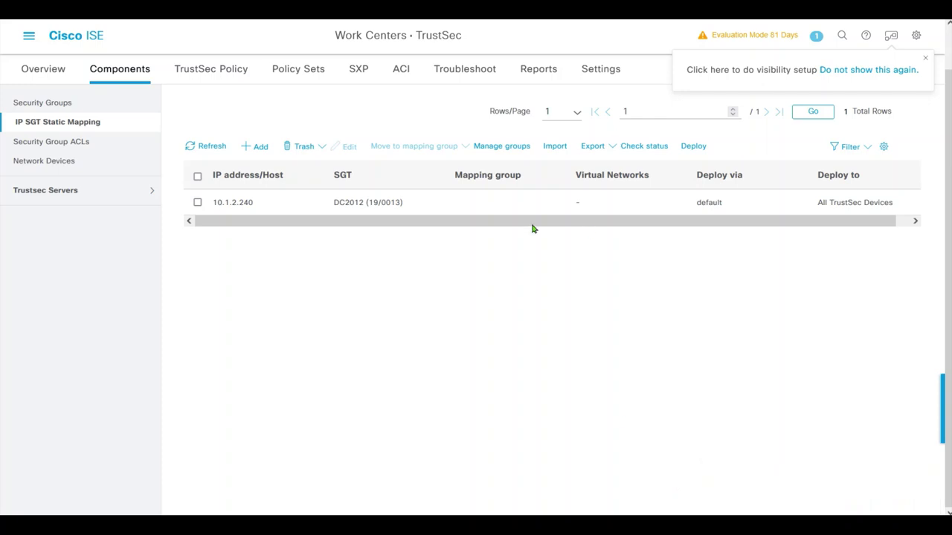
left_click(257, 147)
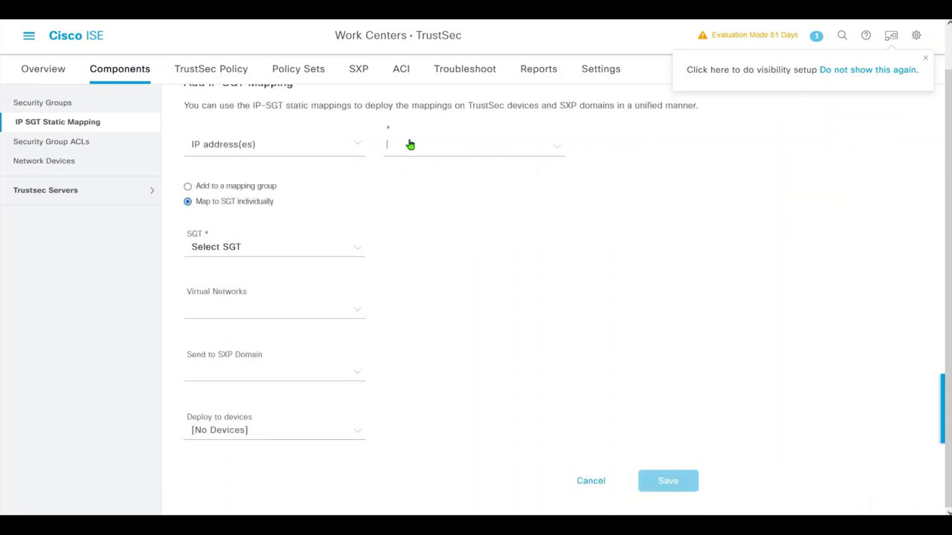
- Map subnet 10.8.25.128/25 to MGMT_NET, default SXP domain, All TrustSec Devices, and save
left_click(410, 144)
type("10.8.25.128/")
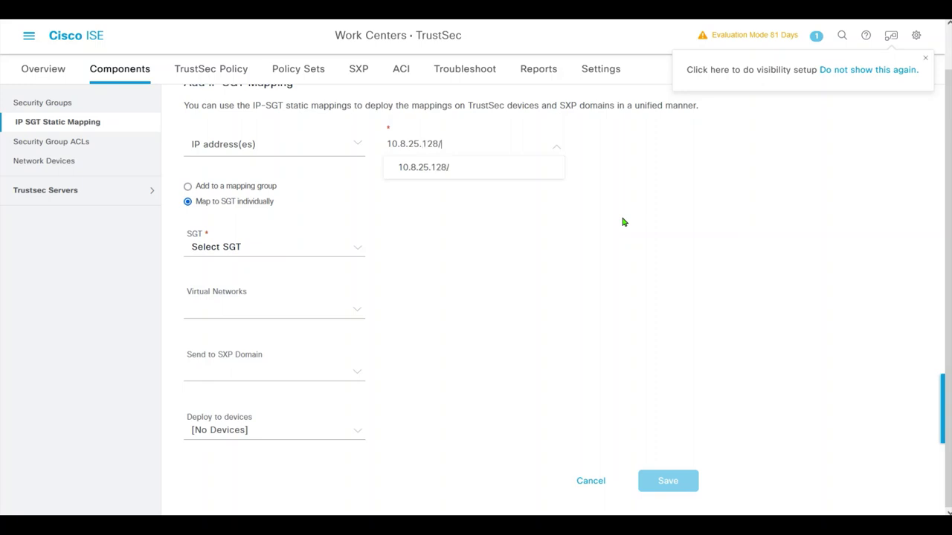
type("25")
key("Return")
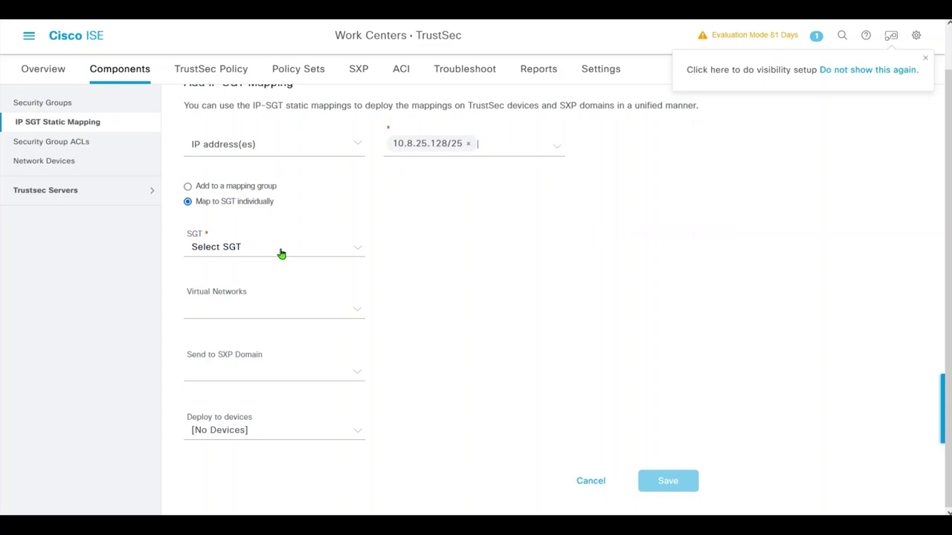
left_click(288, 248)
type("mgmt")
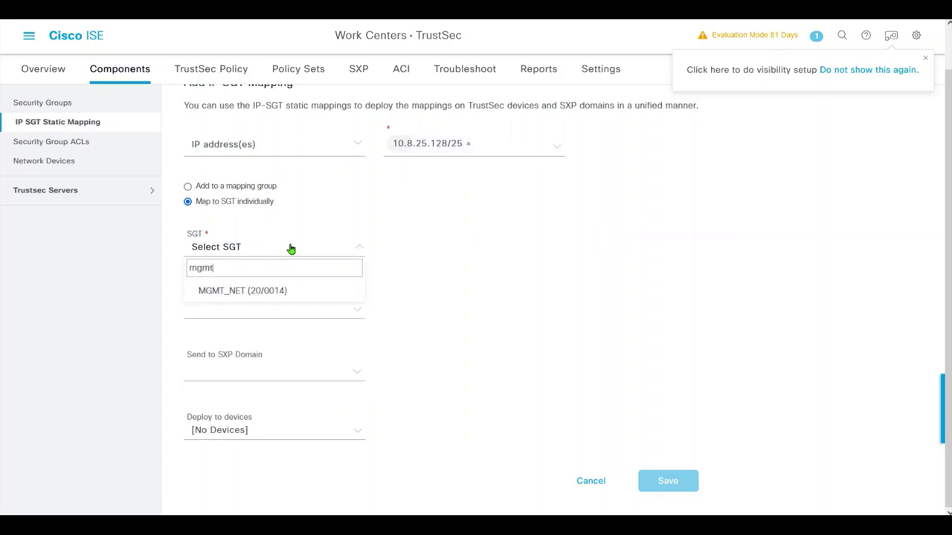
left_click(276, 290)
left_click(296, 376)
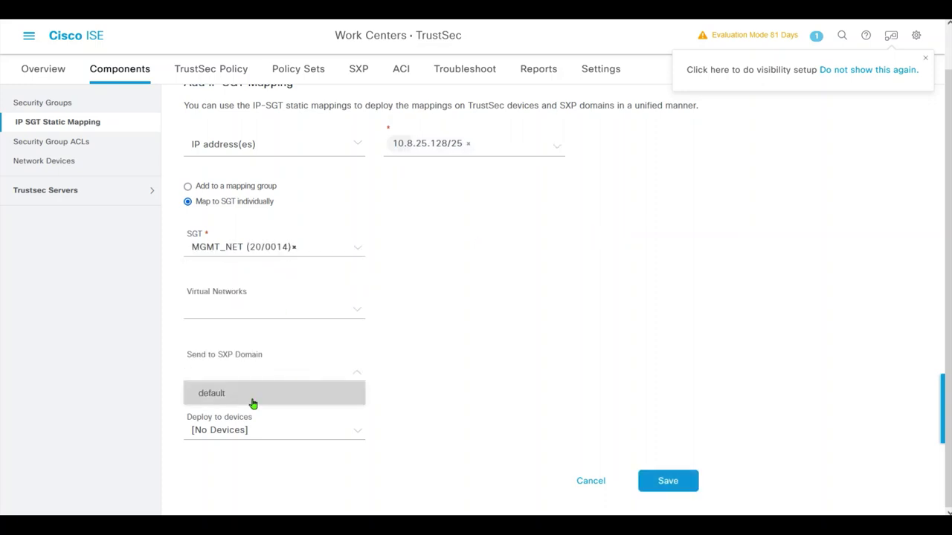
left_click(250, 396)
left_click(275, 431)
left_click(267, 362)
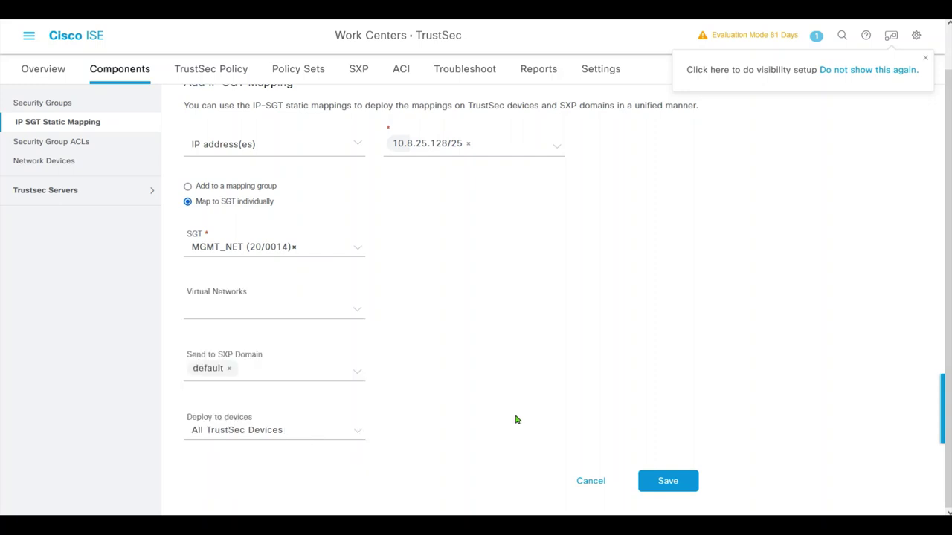
left_click(669, 481)
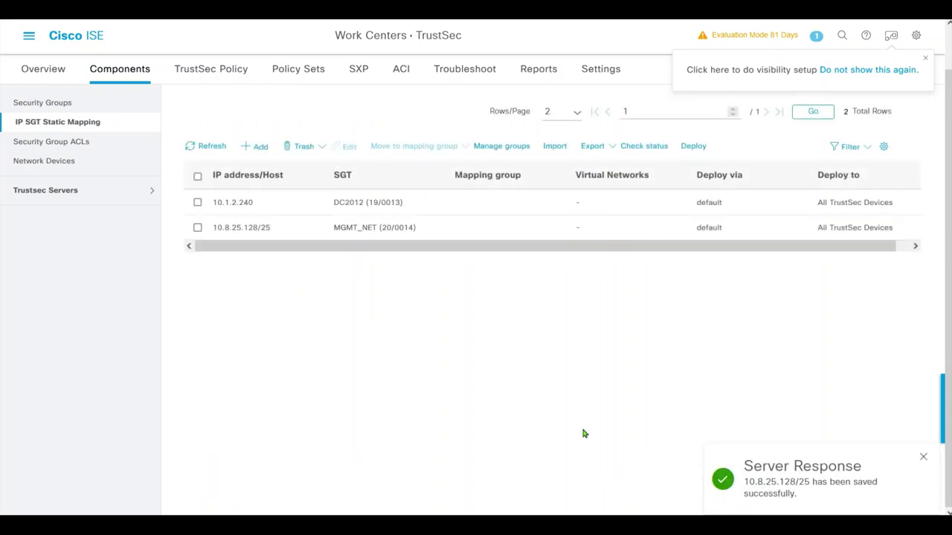
- Map subnet 10.8.20.0/25 to MGMT_NET, default SXP domain, All TrustSec Devices, and save
left_click(259, 145)
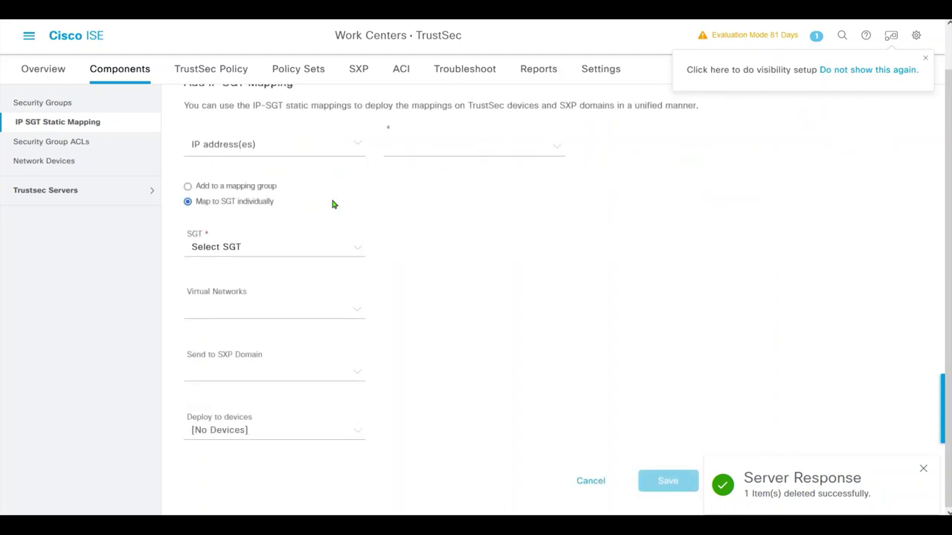
left_click(409, 150)
left_click(493, 162)
left_click(262, 258)
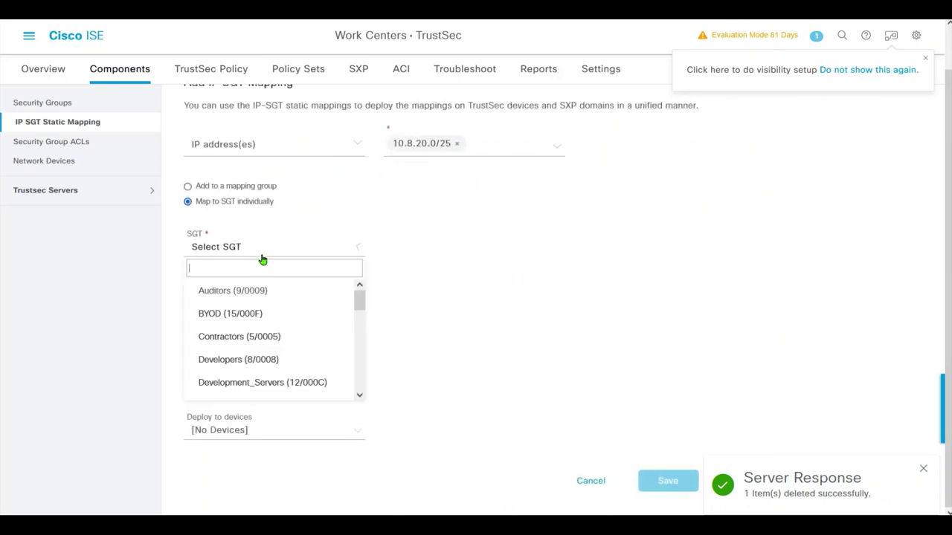
type("mg")
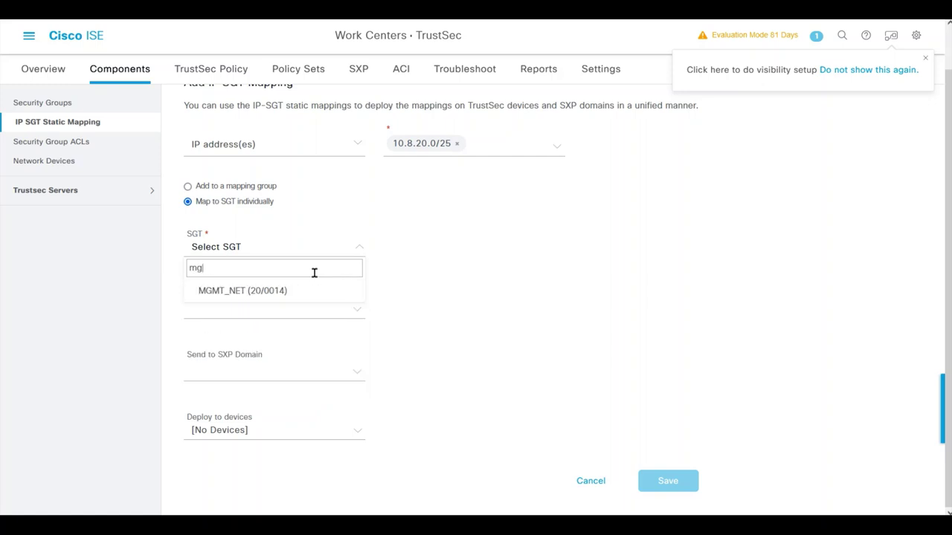
type("mt")
left_click(265, 290)
left_click(269, 370)
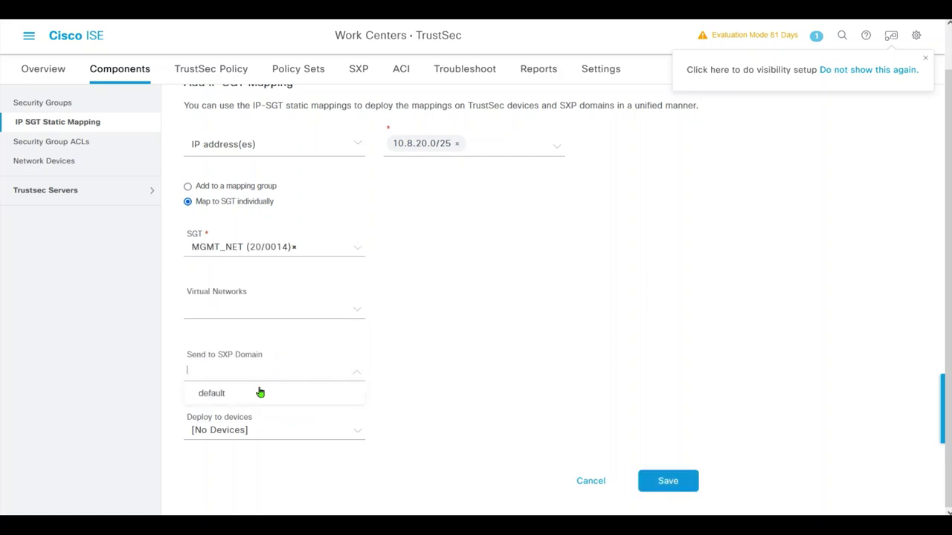
left_click(258, 392)
left_click(253, 434)
left_click(251, 356)
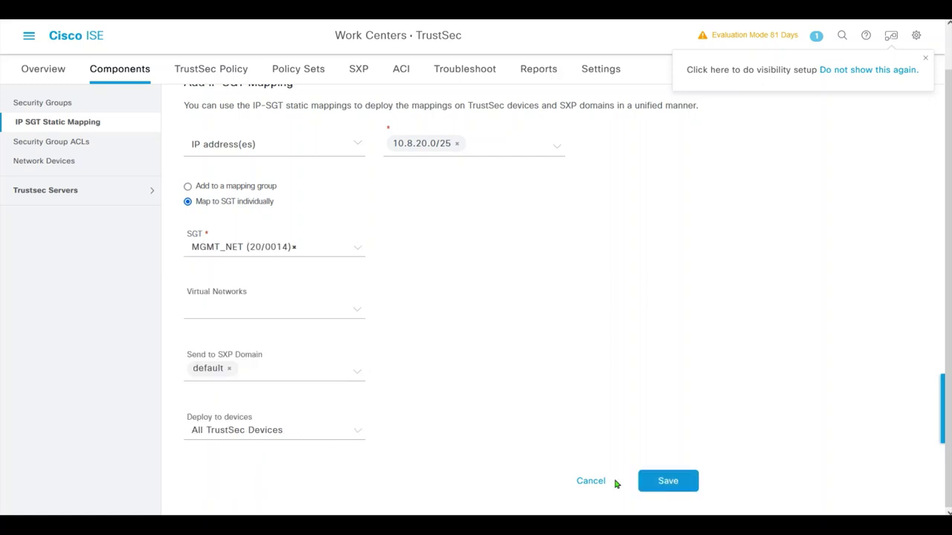
left_click(668, 481)
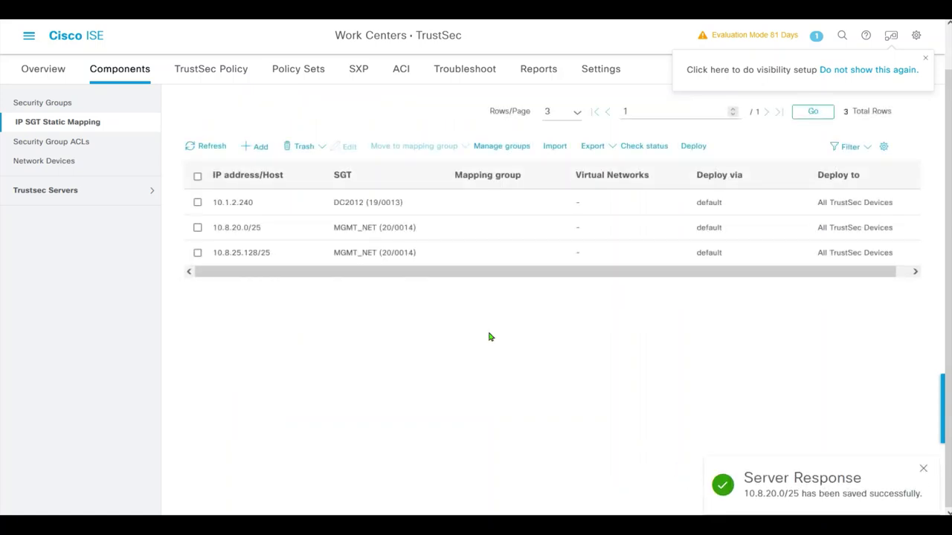
left_click(358, 68)
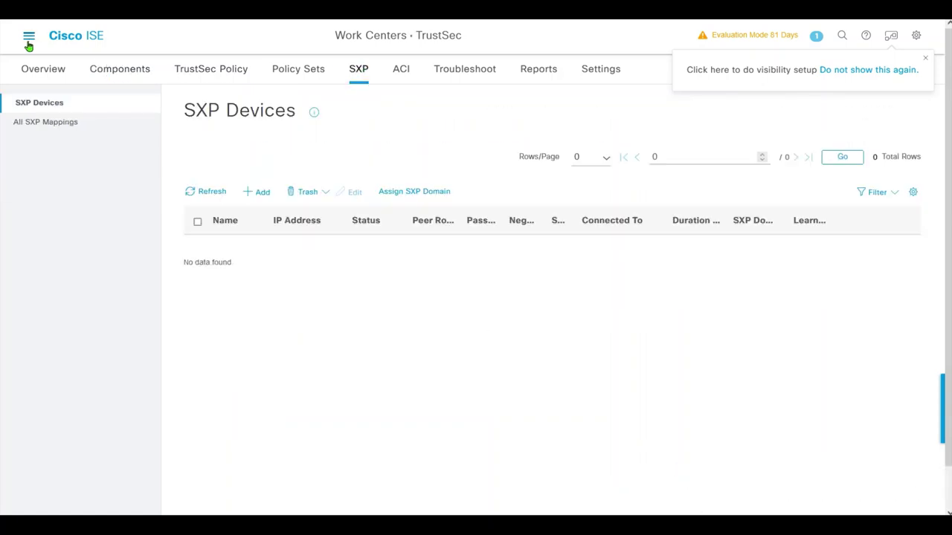
- In TrustSec SXP Settings, enable publishing SXP bindings on PxGrid
left_click(359, 73)
left_click(51, 102)
mouse_move(313, 113)
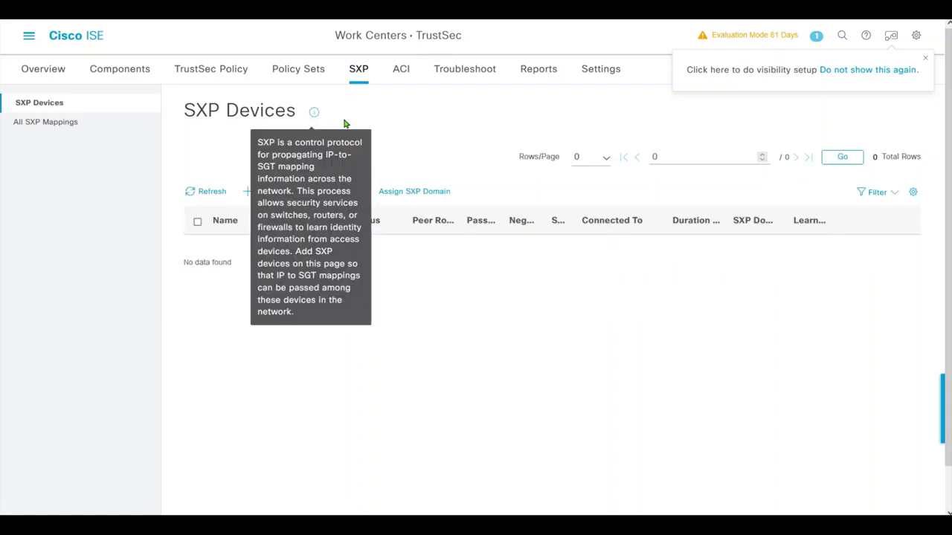
left_click(591, 74)
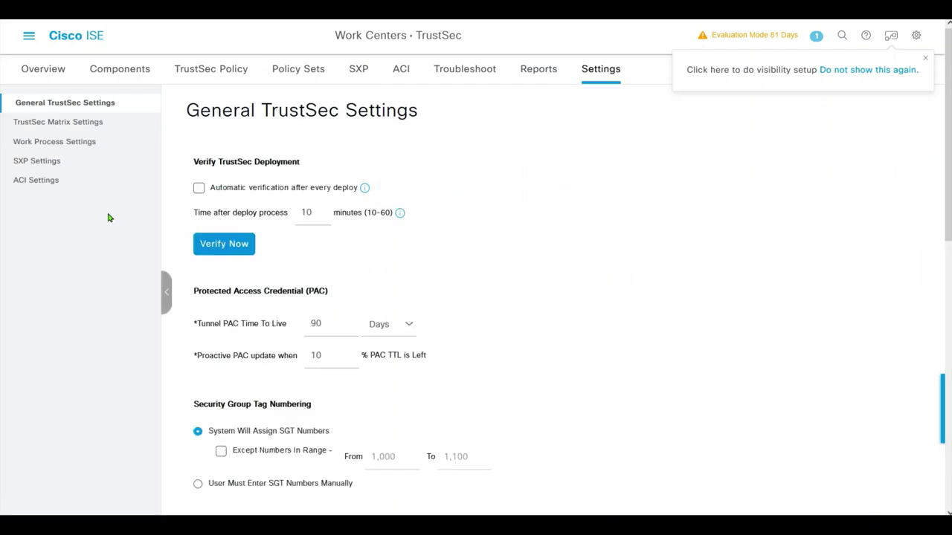
left_click(33, 163)
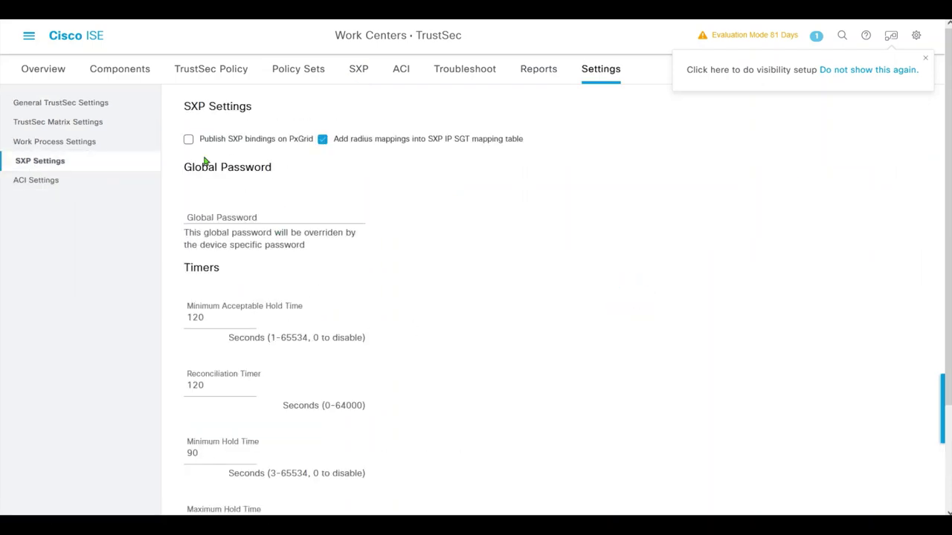
left_click(188, 140)
- Enter the SXP global password and save the SXP settings
left_click(283, 221)
type("c")
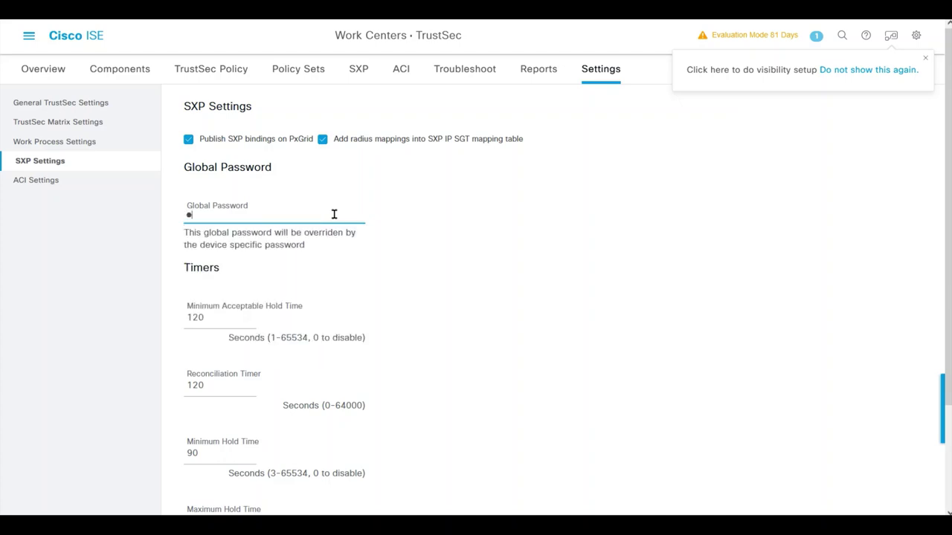
type("isco1")
left_click_drag(947, 208, 946, 372)
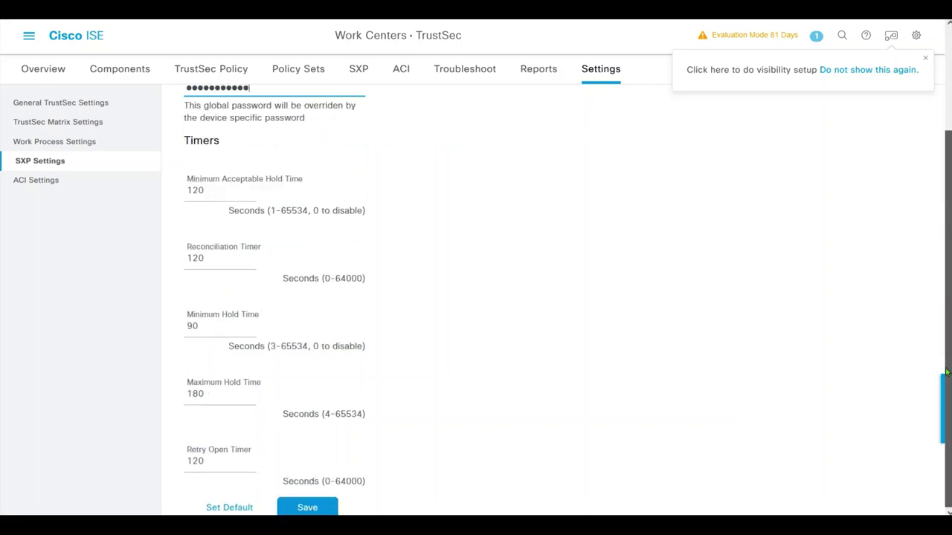
left_click(326, 507)
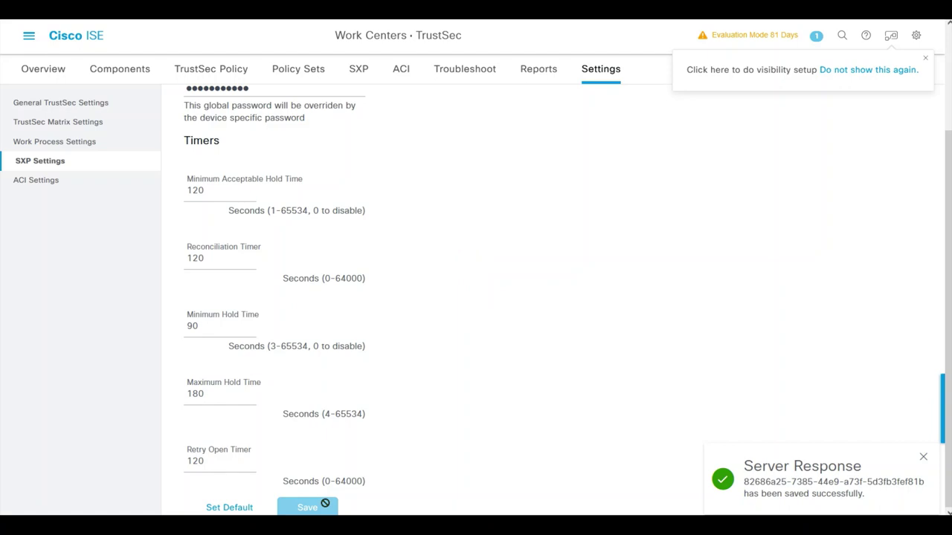
scroll(921, 121, "up", 2)
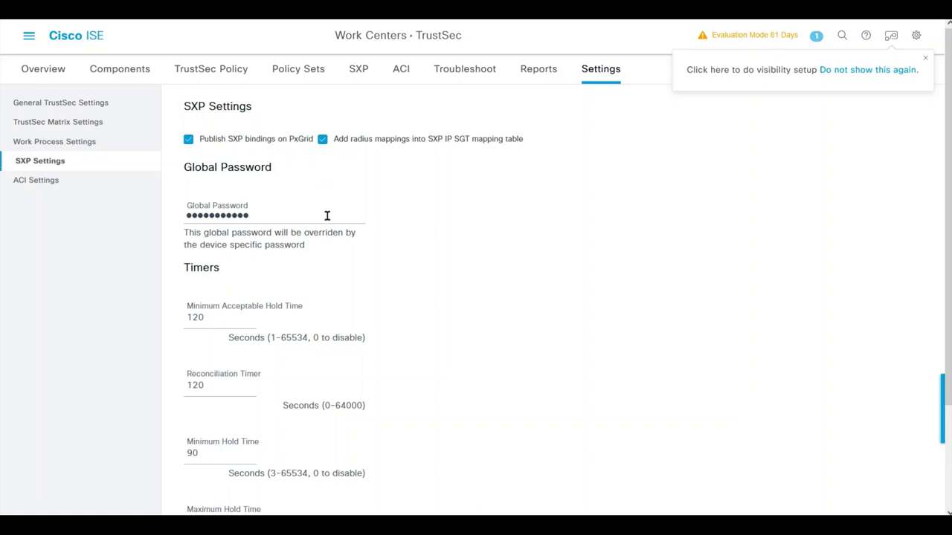
left_click(357, 70)
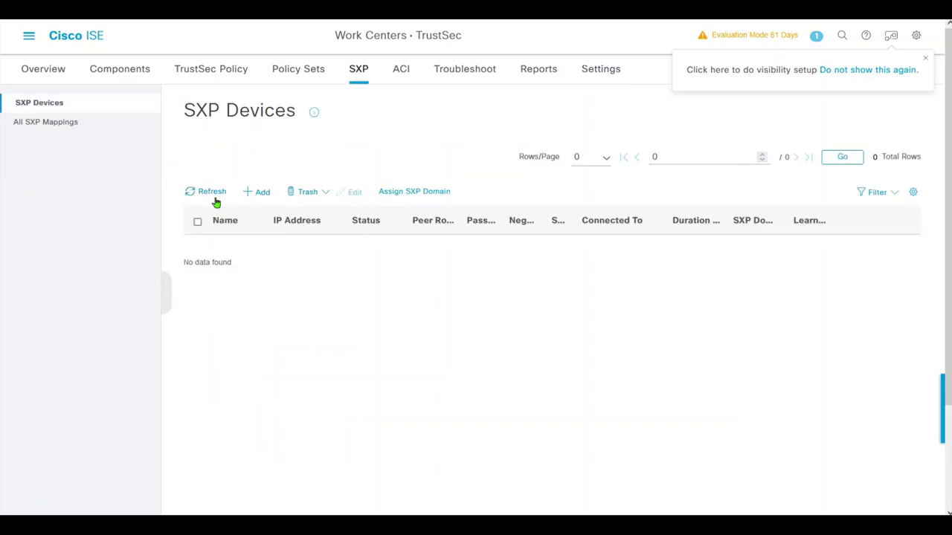
- Add SXP device ASAv with IP 10.8.25.145 connected to PSN ise-a
left_click(256, 192)
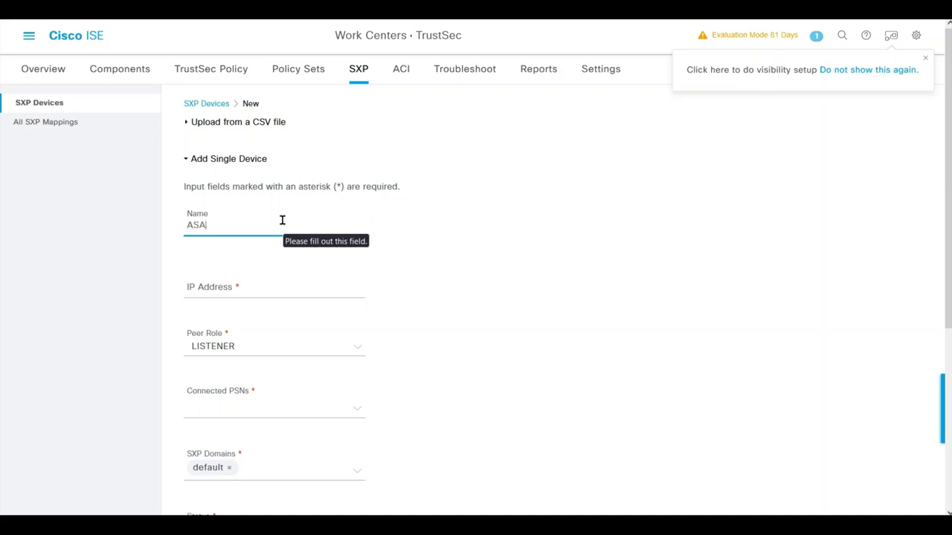
key("Tab")
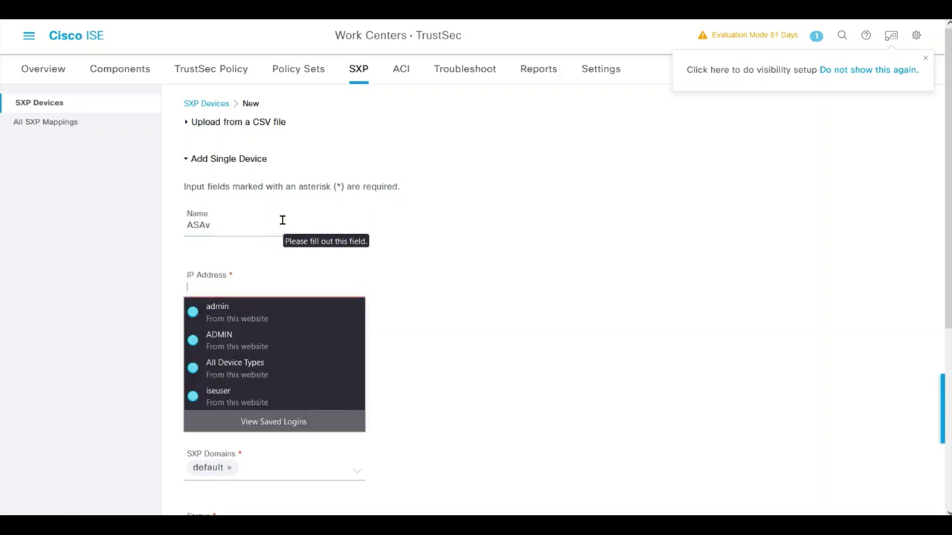
key("Escape")
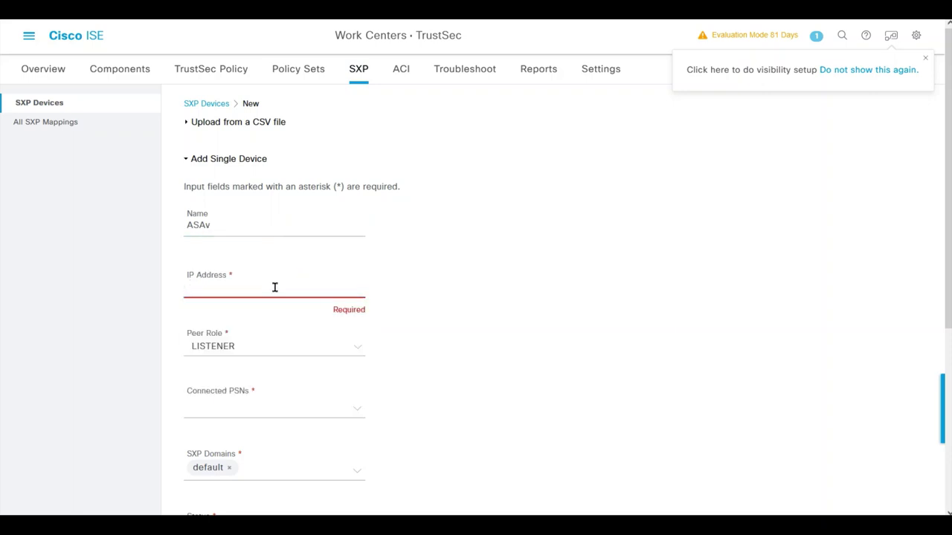
type("10.8.25.145")
left_click(353, 415)
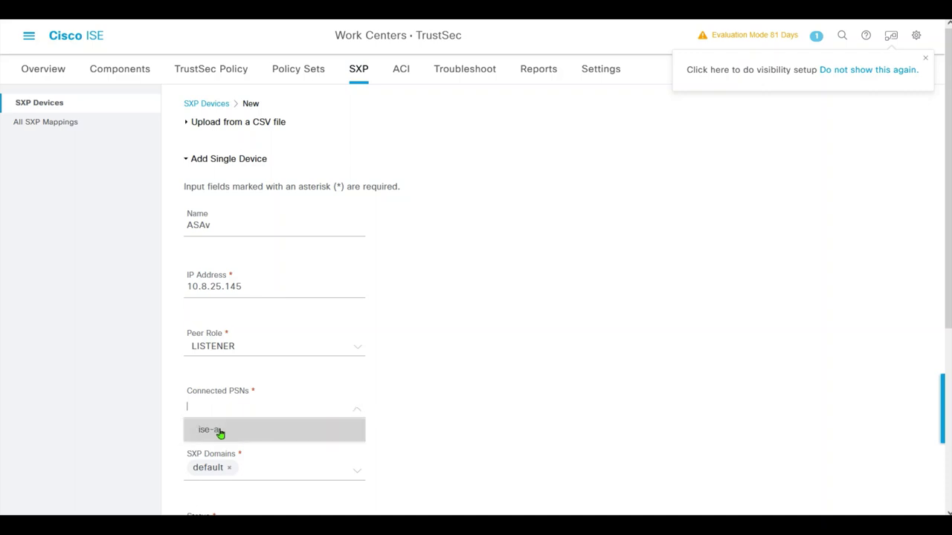
left_click(218, 431)
- Set the ASAv peer's SXP version to V3 and save the device
left_click_drag(943, 214, 936, 290)
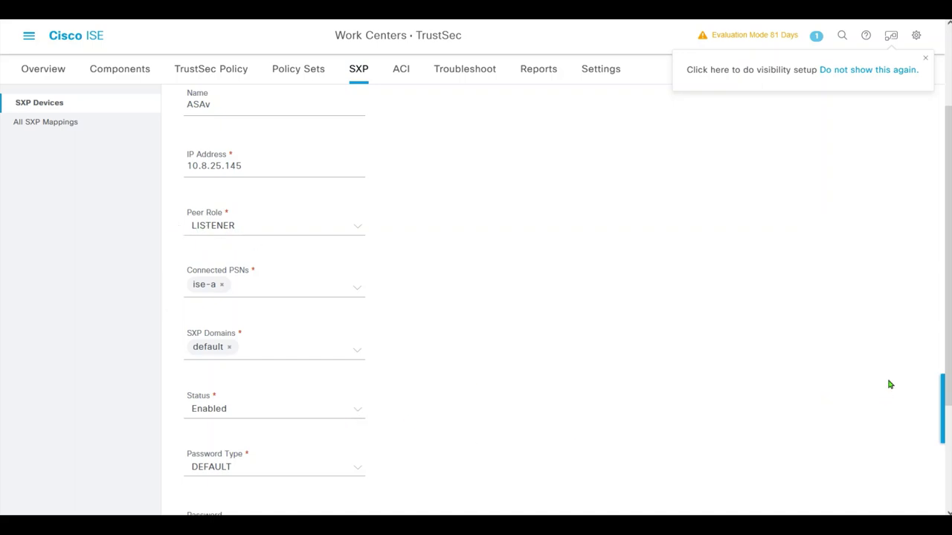
scroll(932, 414, "down", 3)
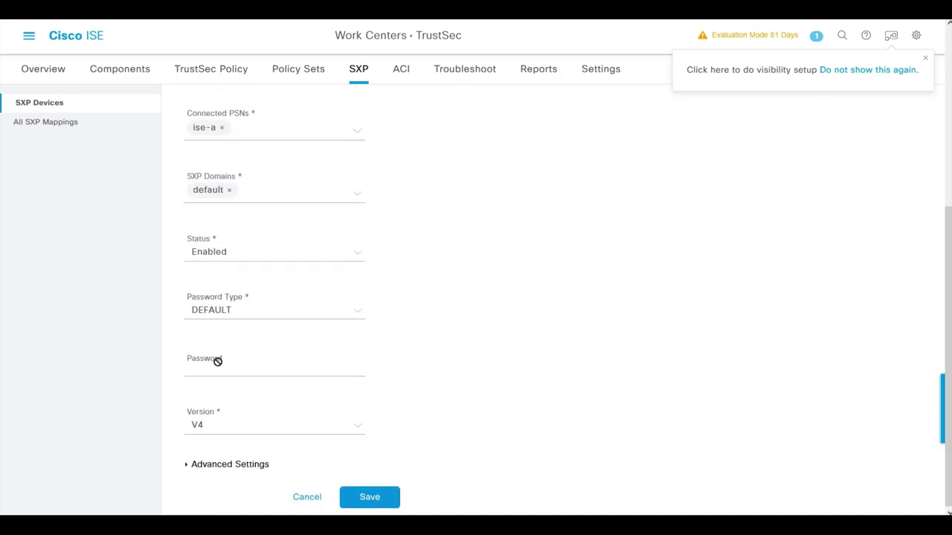
left_click(282, 429)
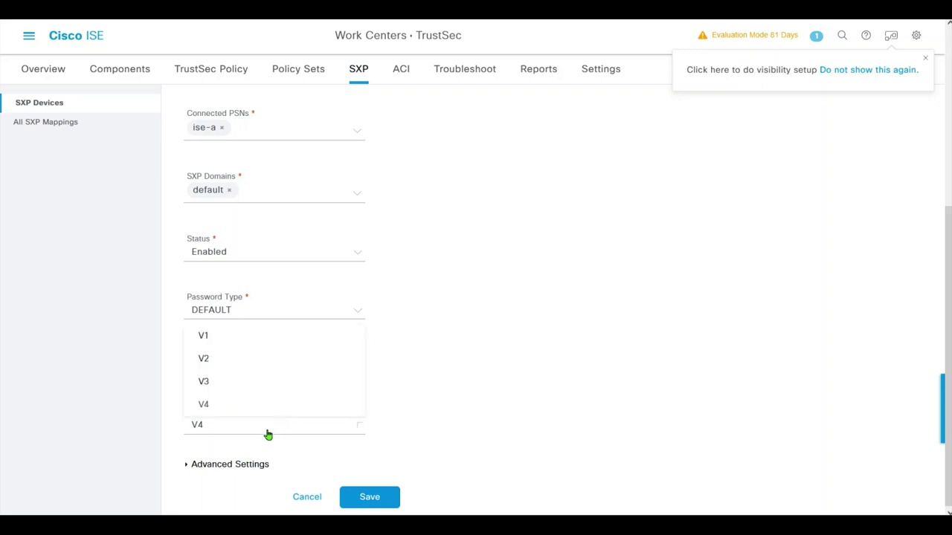
left_click(216, 379)
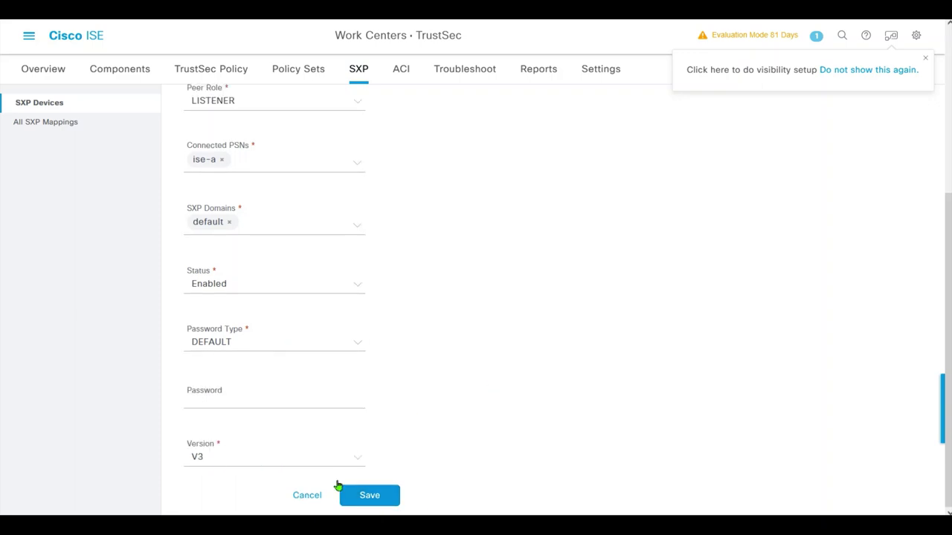
left_click_drag(946, 331, 927, 172)
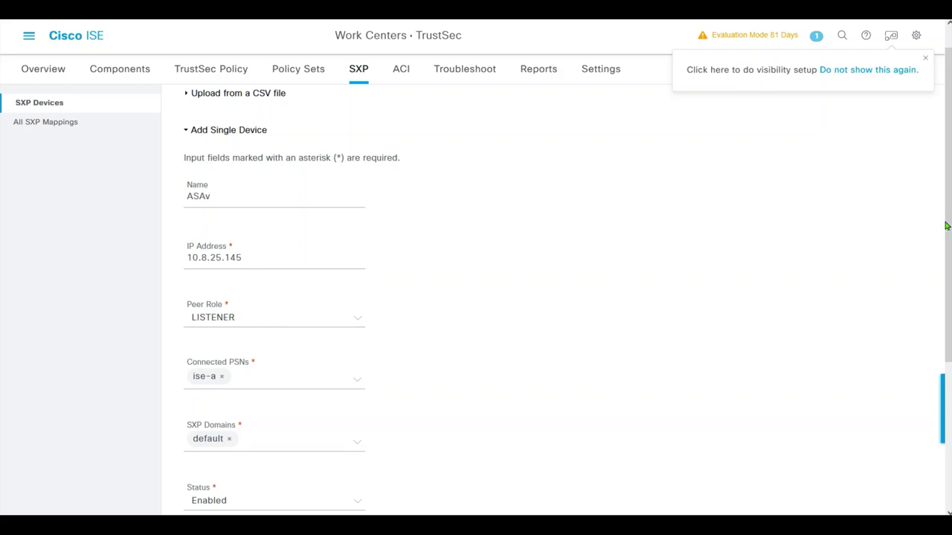
scroll(946, 226, "down", 1)
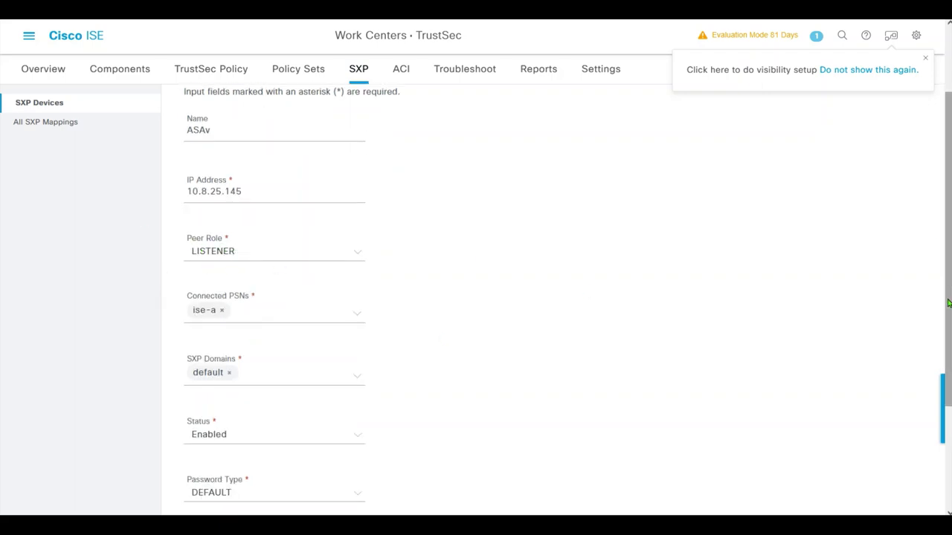
scroll(948, 304, "down", 2)
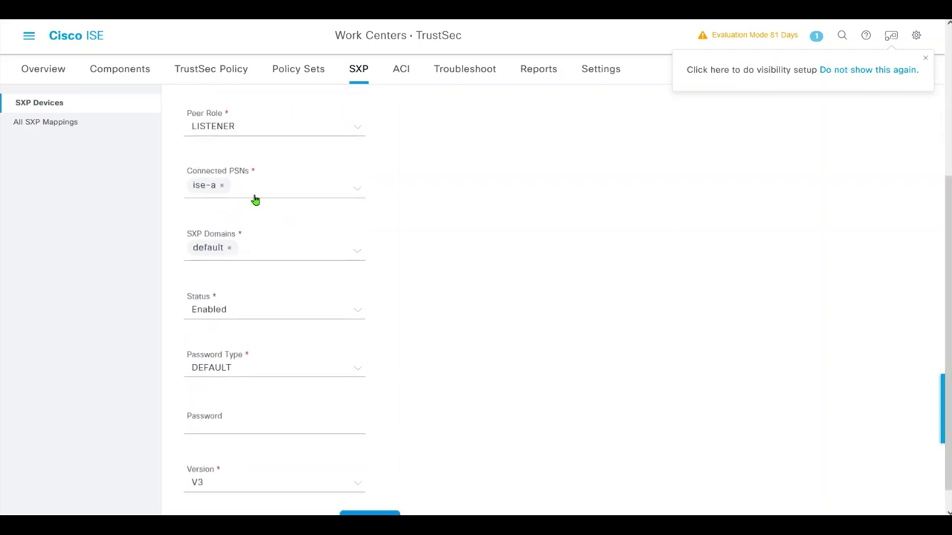
scroll(948, 283, "down", 1)
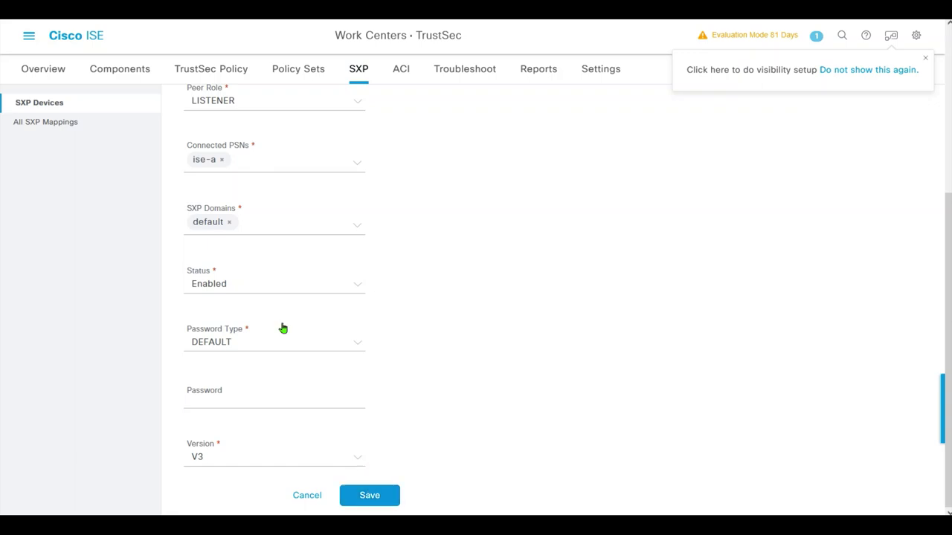
left_click(366, 497)
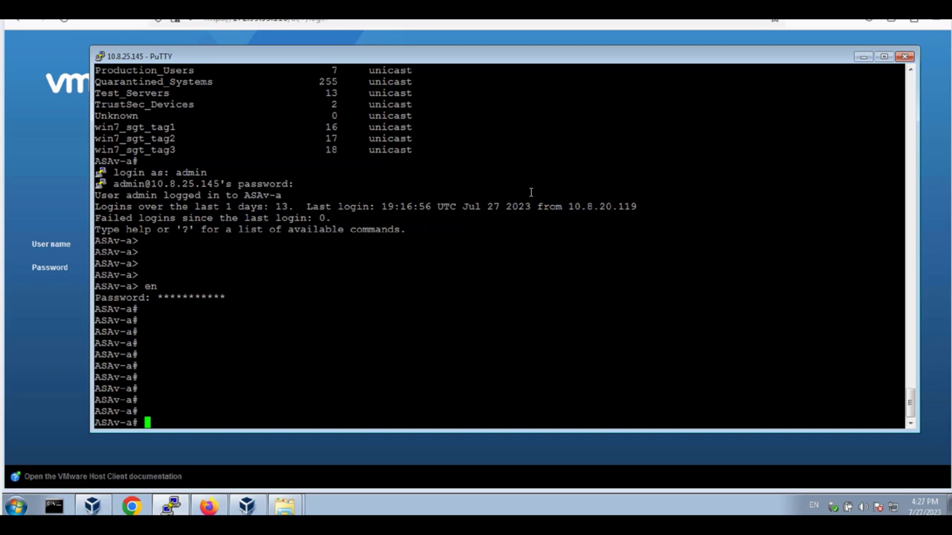
- Enter configuration mode with conf t and run cts sxp enable on the ASAv
type("conf t")
key("Return")
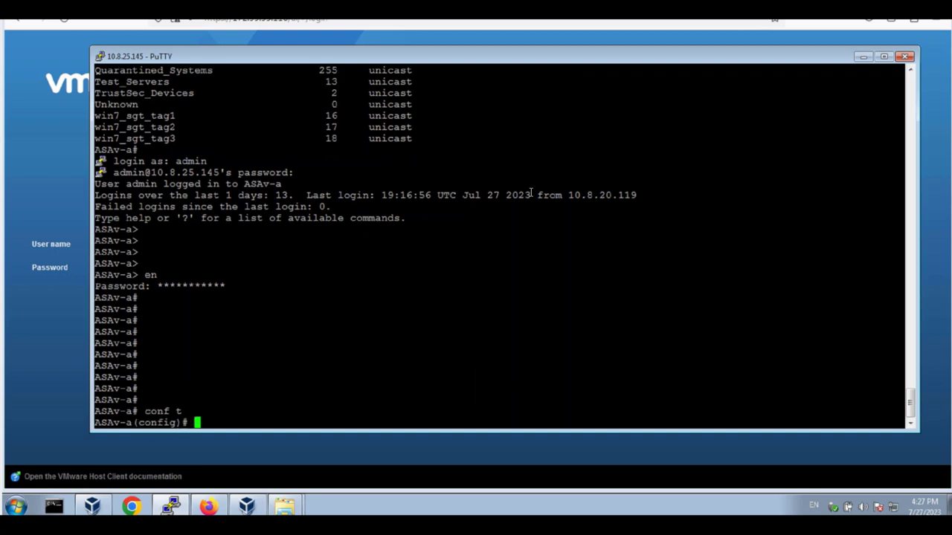
type("cts sxp enab")
key("Tab")
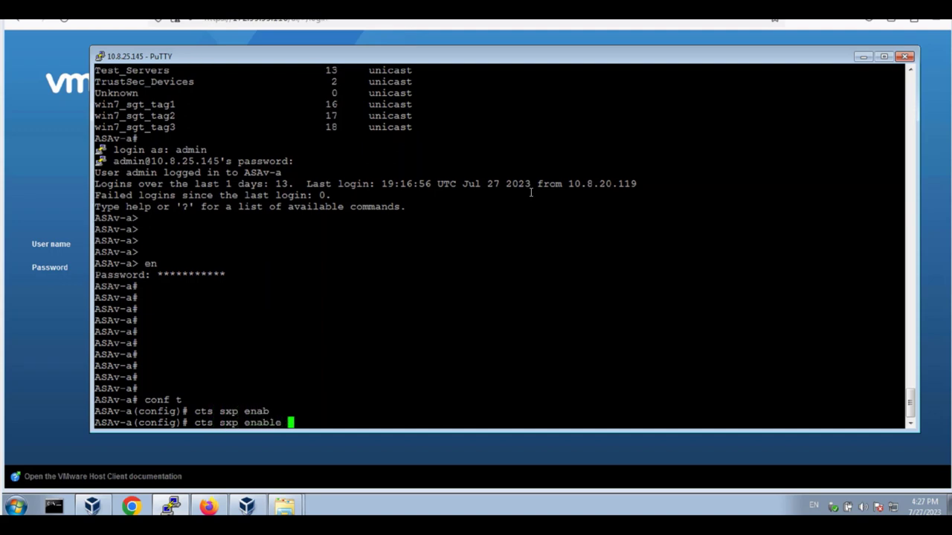
key("Return")
- List the cts sxp options with ? and begin typing cts sxp default
type("ct")
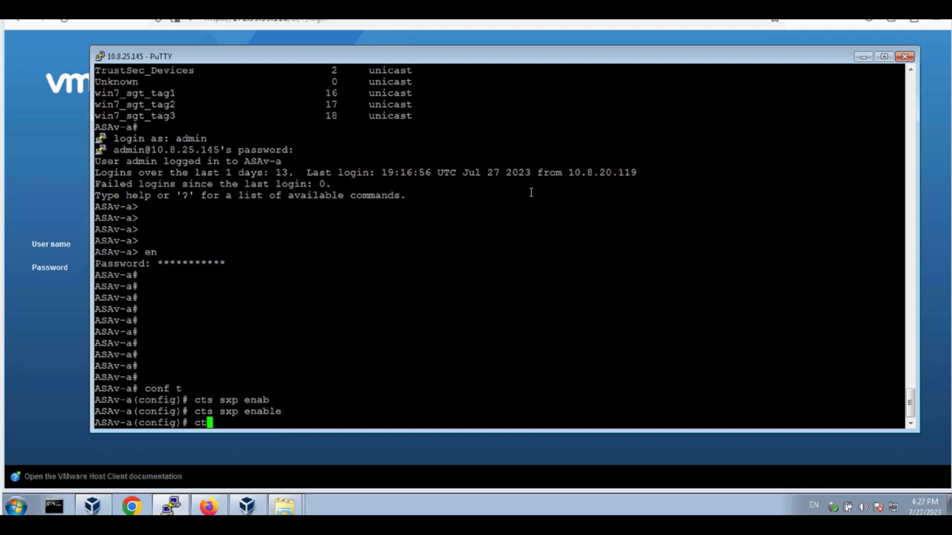
type("s sxp pas")
key("Tab")
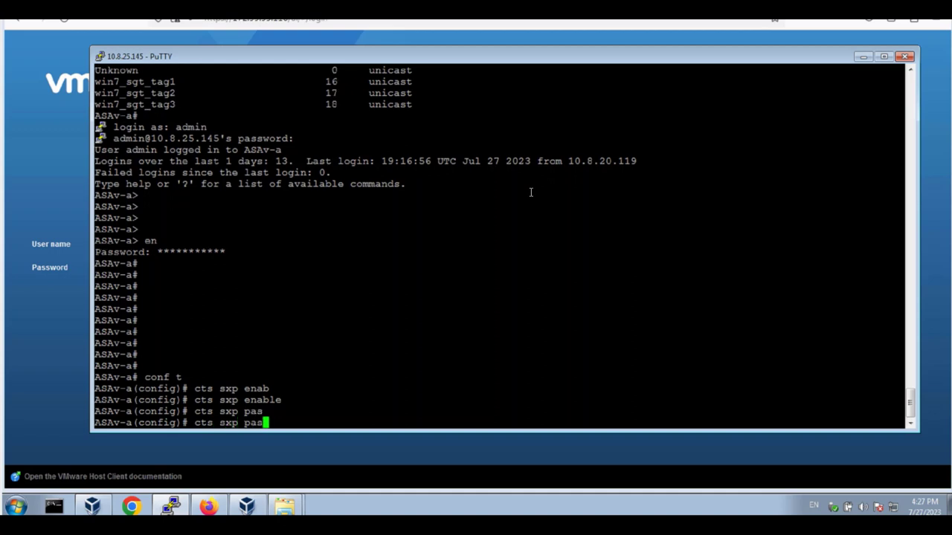
key("BackSpace")
key("BackSpace")
key("BackSpace")
type("?de")
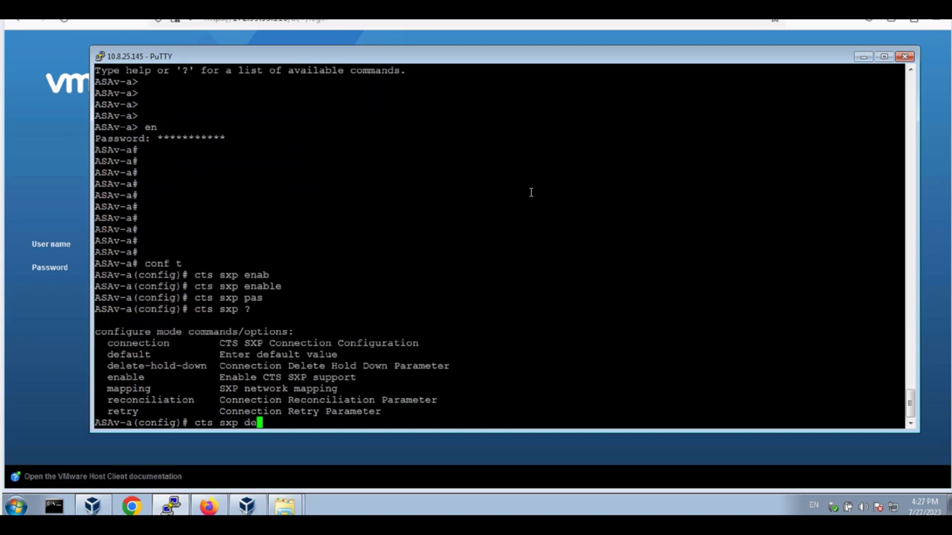
key("Tab")
type("fa")
key("Tab")
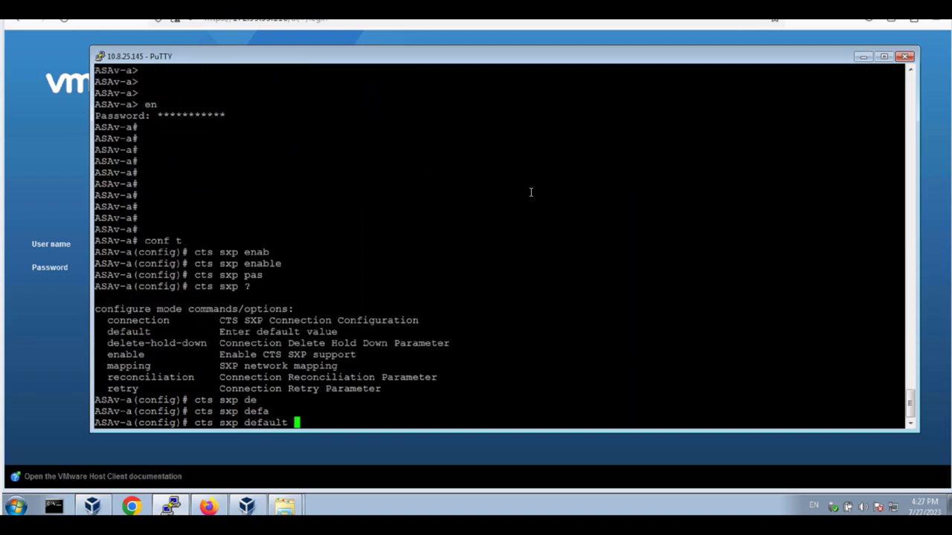
key("Tab")
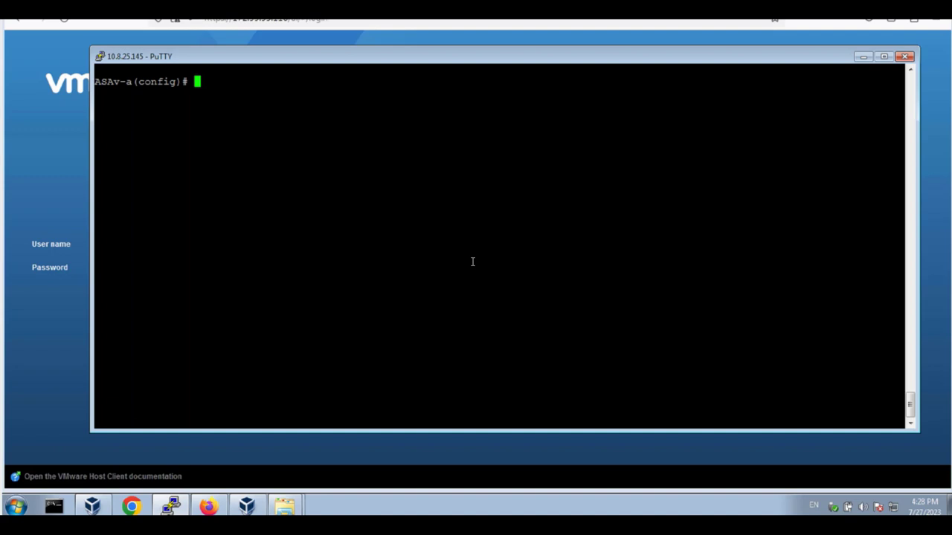
- Type cts sxp connection peer 10.8.20.116 source 10.8.25.145 on the ASAv
type("cts sxp con")
key("Tab")
type("peer")
key("Tab")
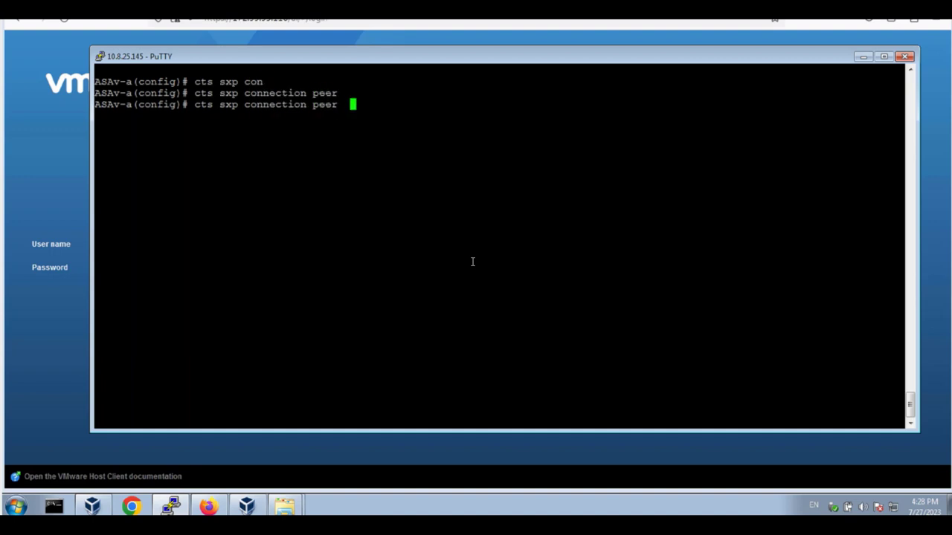
type("10.0.20.116 ")
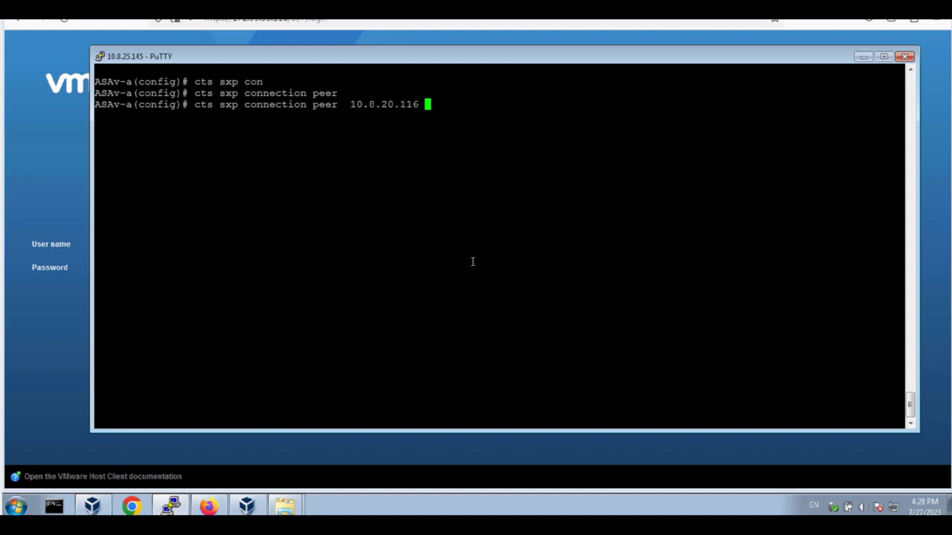
type("sou")
key("Tab")
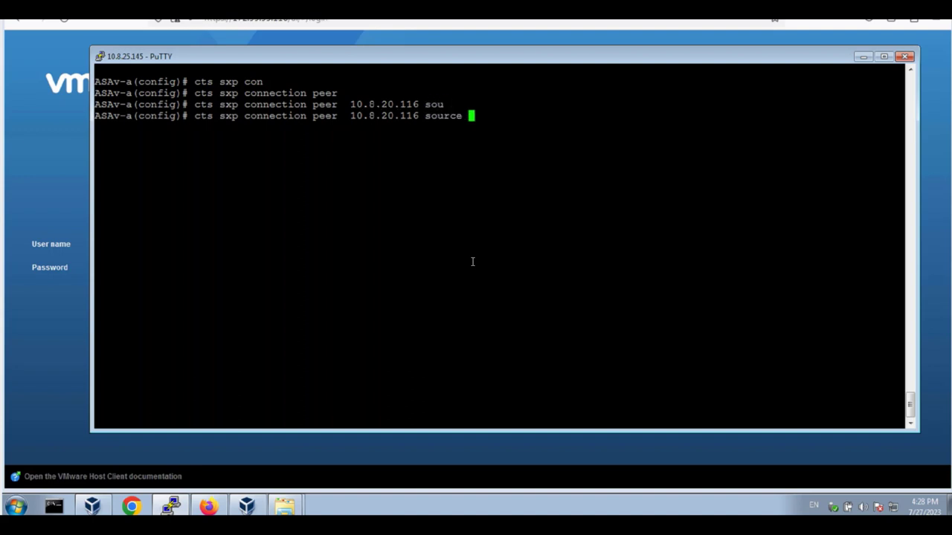
type("10.8.25.145")
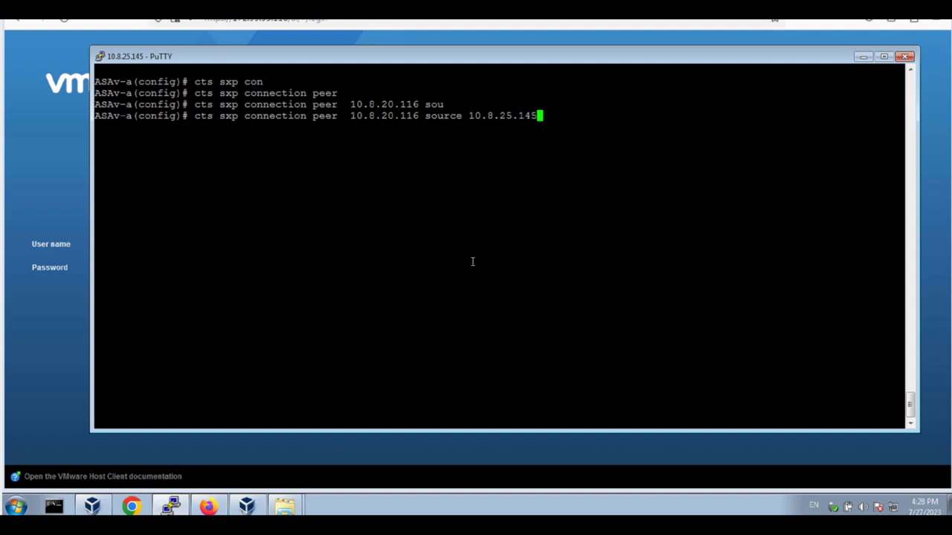